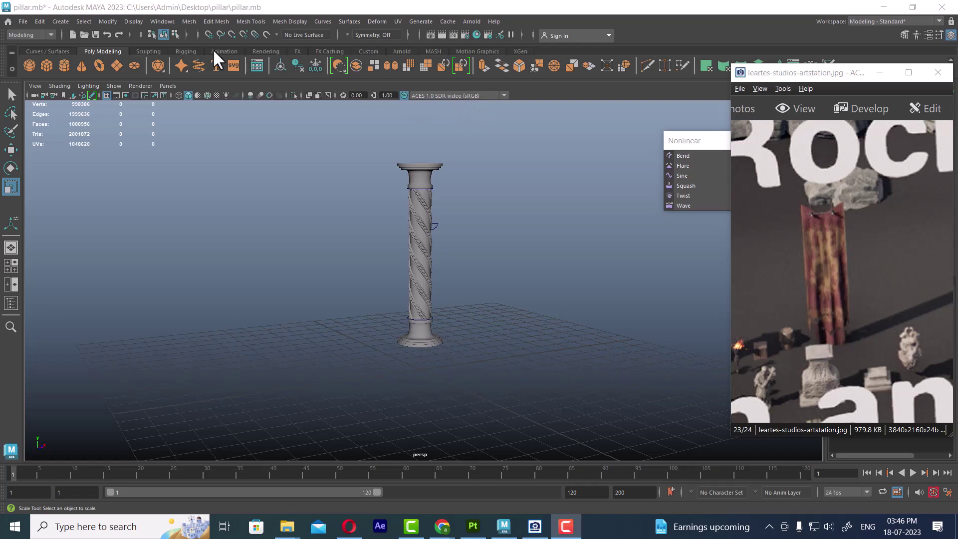
- Start a new empty scene, answering the prompt about unsaved pillar changes
scroll(474, 210, "down", 2)
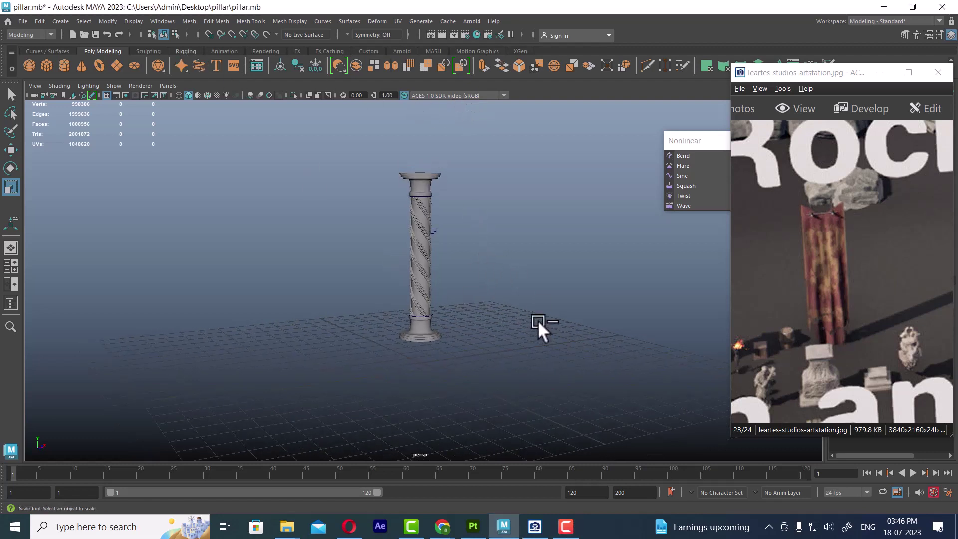
key("ctrl+n")
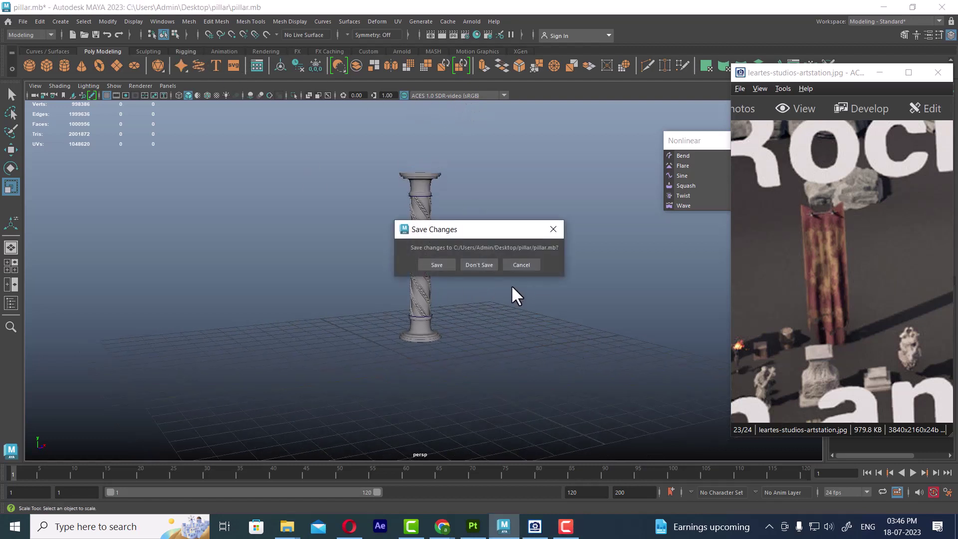
left_click(478, 262)
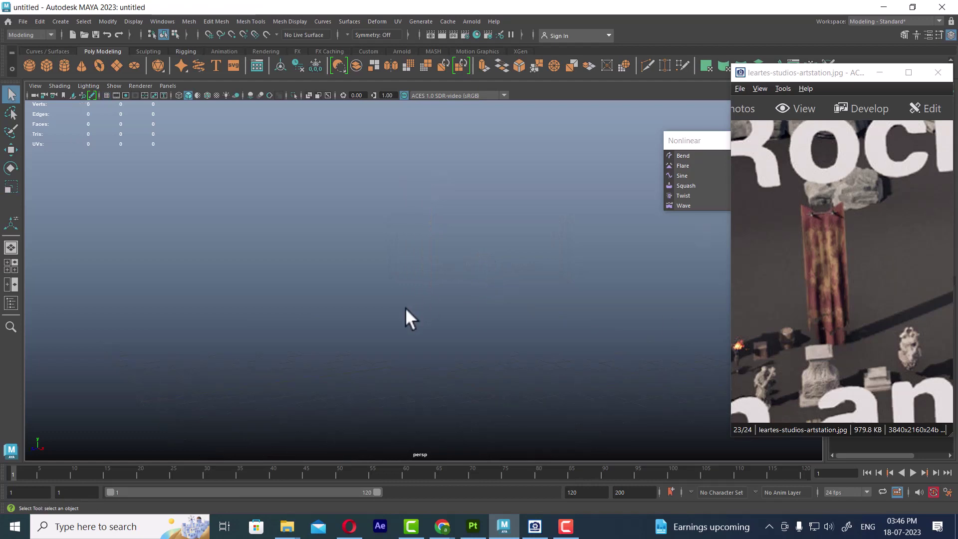
- Maximize the front view from the four-view layout and frame its grid
left_click(9, 266)
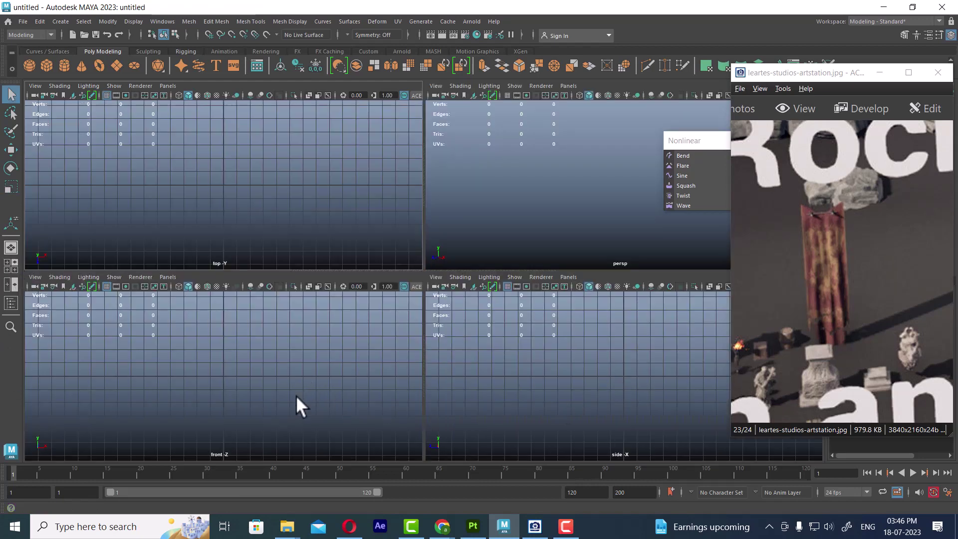
middle_click_drag(286, 382, 276, 399, "alt")
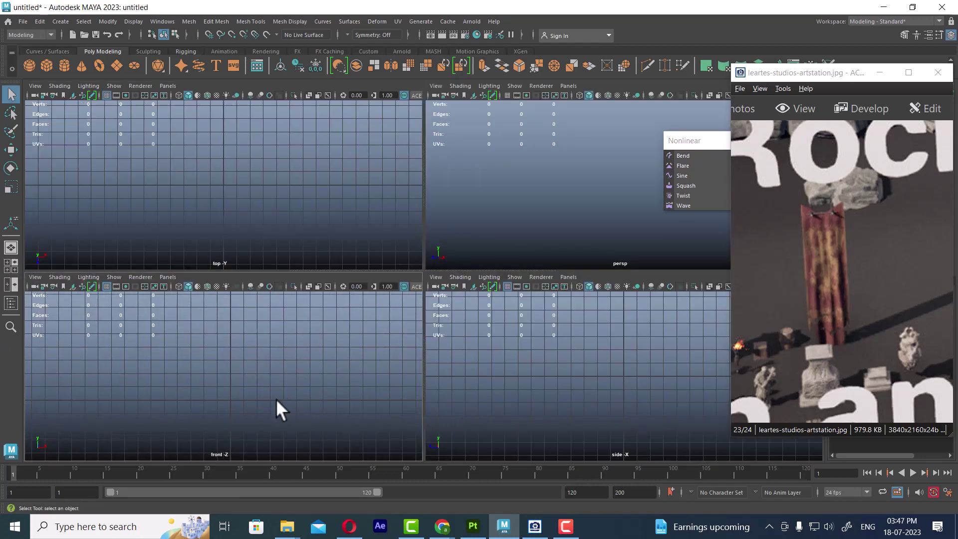
key("space")
mouse_move(315, 367)
middle_mouse_down("alt")
mouse_move(416, 345)
mouse_move(444, 265)
middle_mouse_up("alt")
right_click_drag(444, 265, 427, 295, "alt")
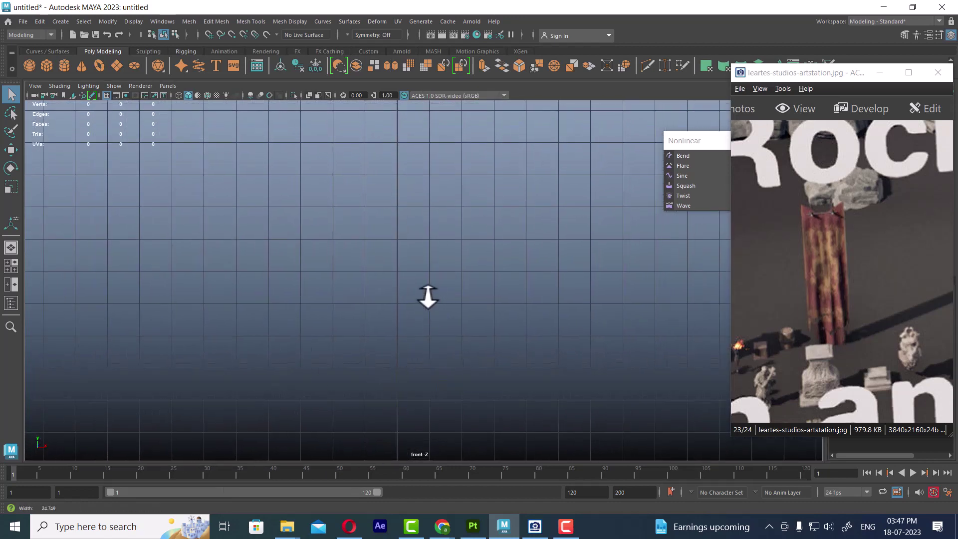
- Create a polygon plane and stand it upright with Rotate X set to 90
right_click(378, 187, "shift")
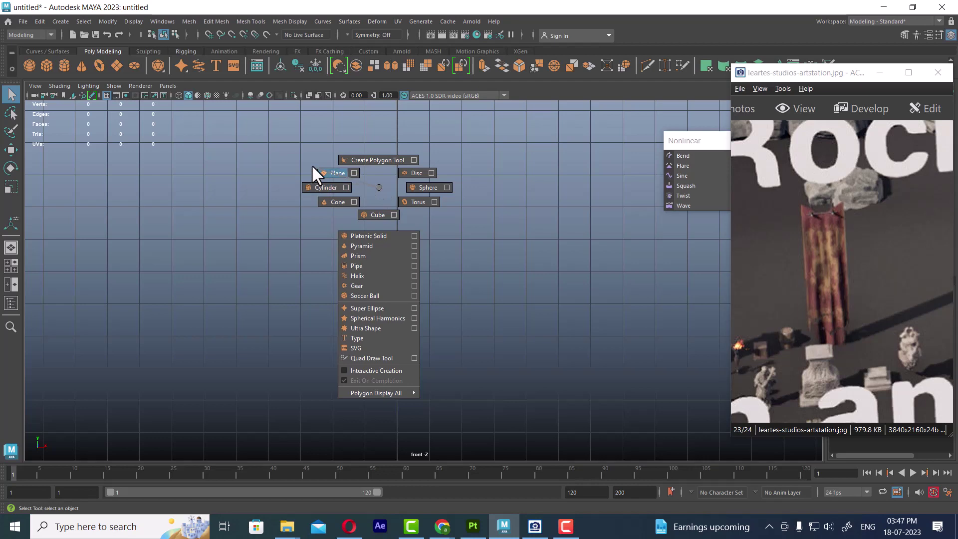
right_click_drag(378, 184, 312, 163, "shift")
middle_click_drag(447, 309, 410, 180, "alt")
scroll(438, 309, "up", 2)
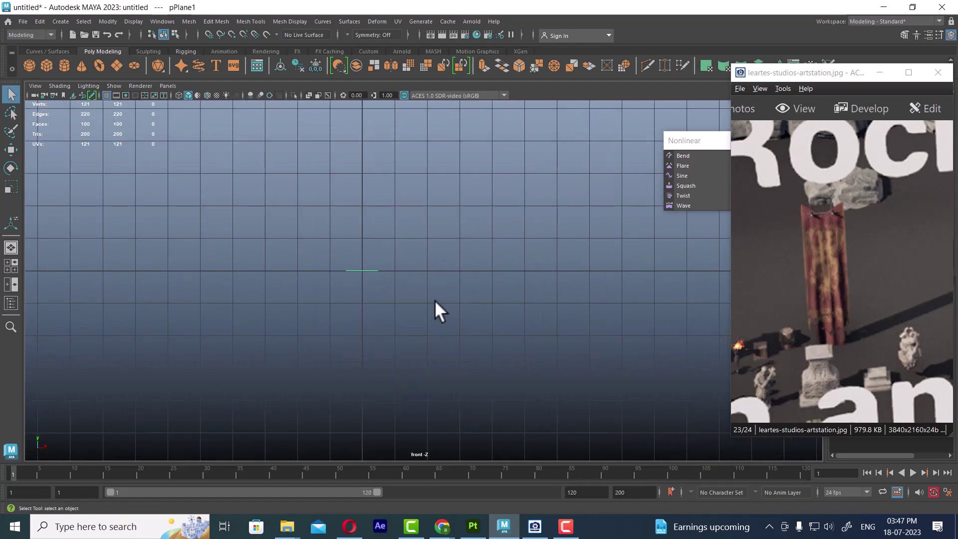
key("e")
left_click_drag(360, 244, 530, 274)
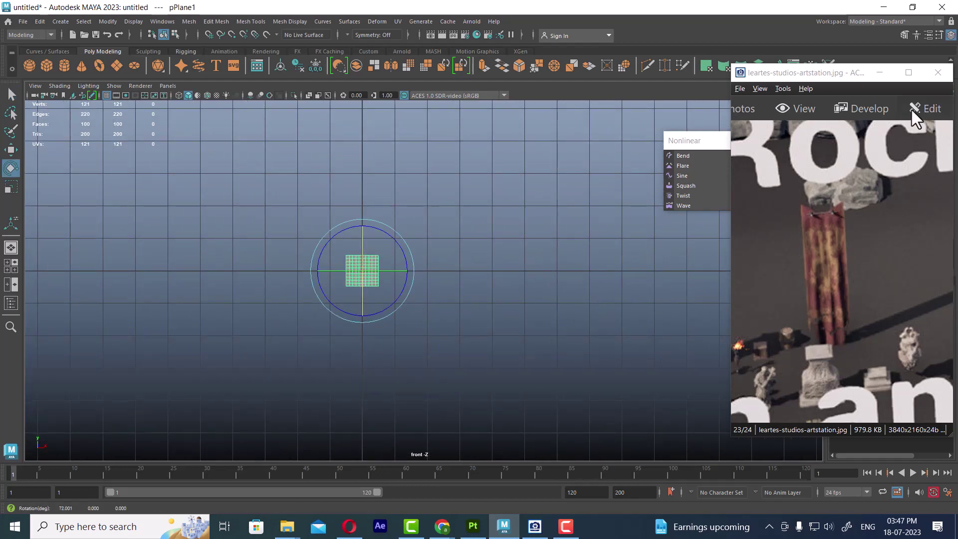
left_click_drag(844, 79, 70, 192)
left_click(930, 147)
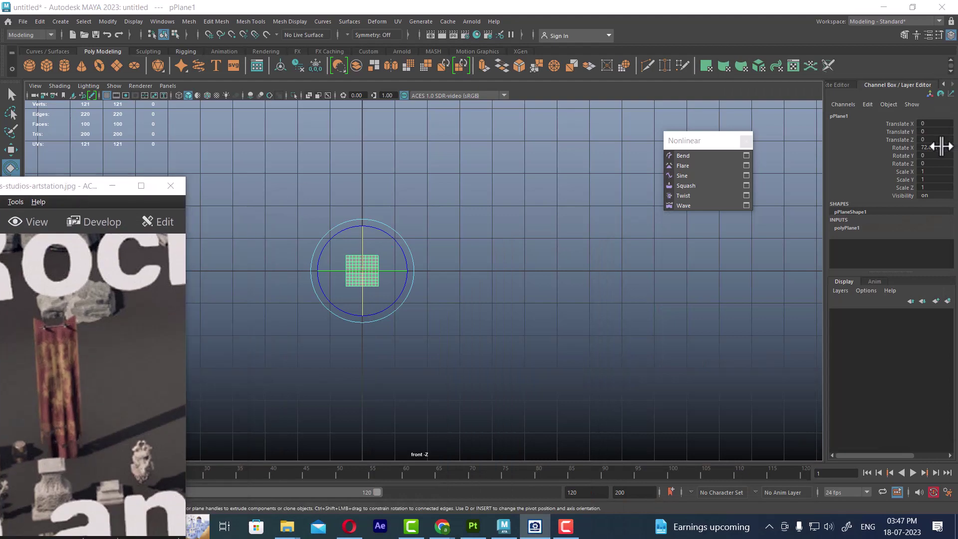
type("90")
key("Return")
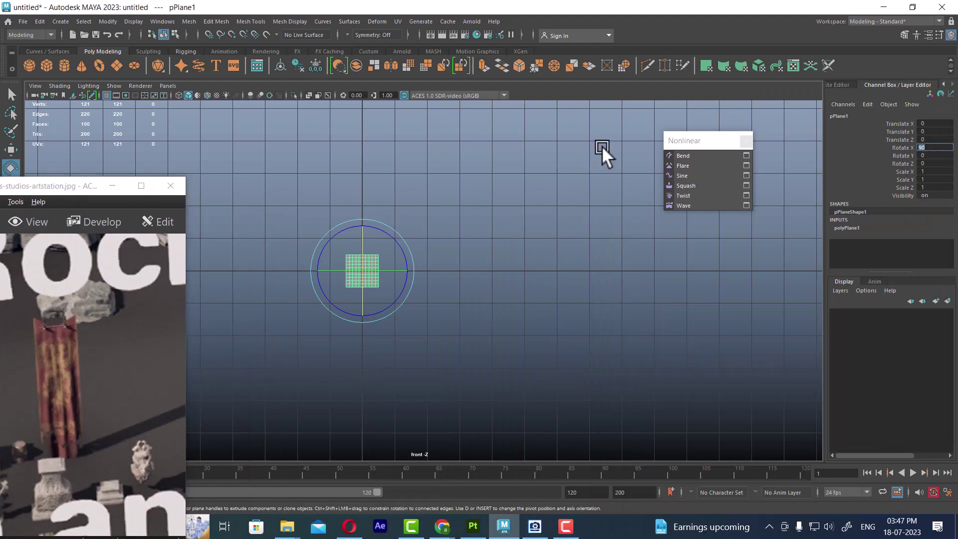
- Scale the upright plane up uniformly to about seven times its size
scroll(609, 169, "up", 1)
middle_click_drag(480, 274, 610, 321, "alt")
key("w")
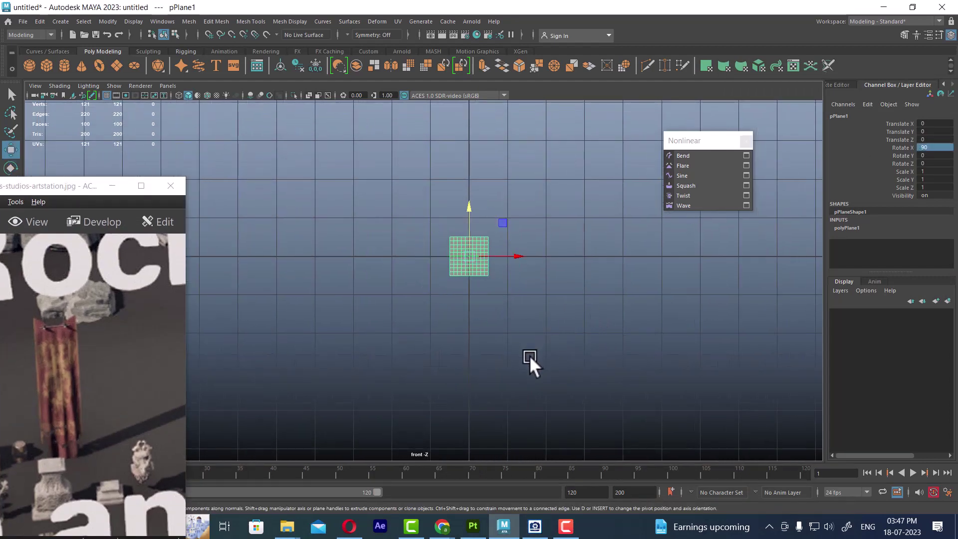
scroll(499, 248, "up", 2)
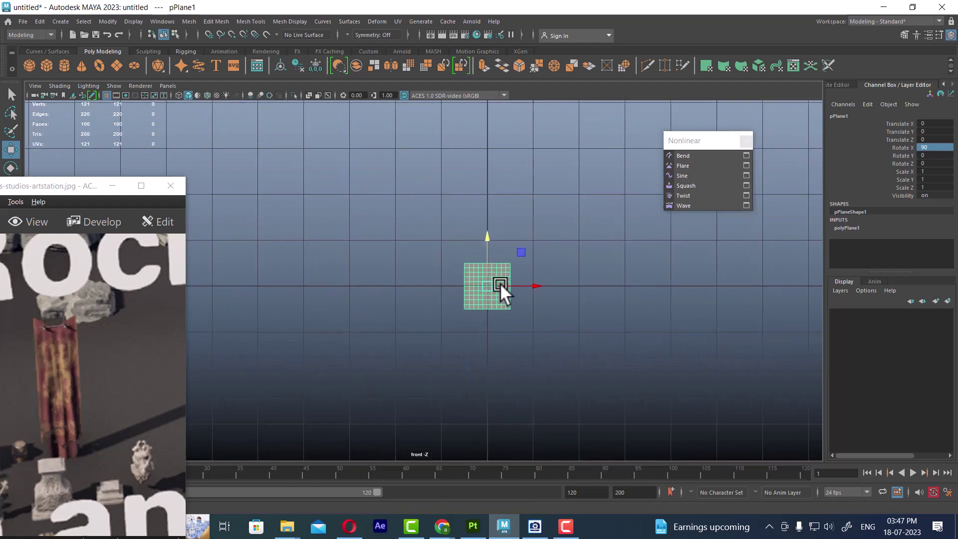
scroll(501, 291, "up", 1)
key("r")
left_click_drag(504, 288, 723, 132)
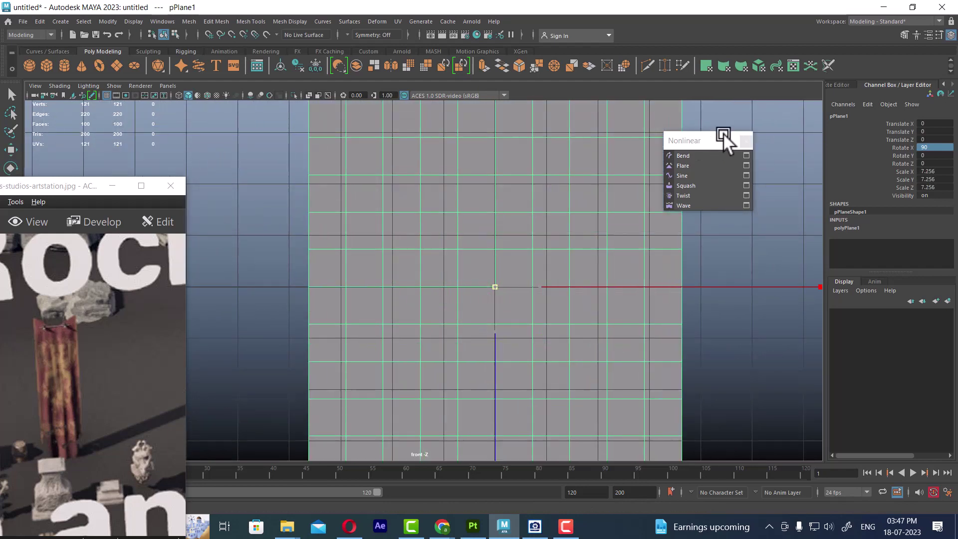
scroll(483, 164, "down", 3)
scroll(505, 270, "down", 2)
mouse_move(505, 269)
left_mouse_down("alt")
mouse_move(548, 325)
mouse_move(435, 283)
mouse_move(520, 311)
left_mouse_up("alt")
- Move the plane upward in the front view, well above the ground grid
key("w")
key("space")
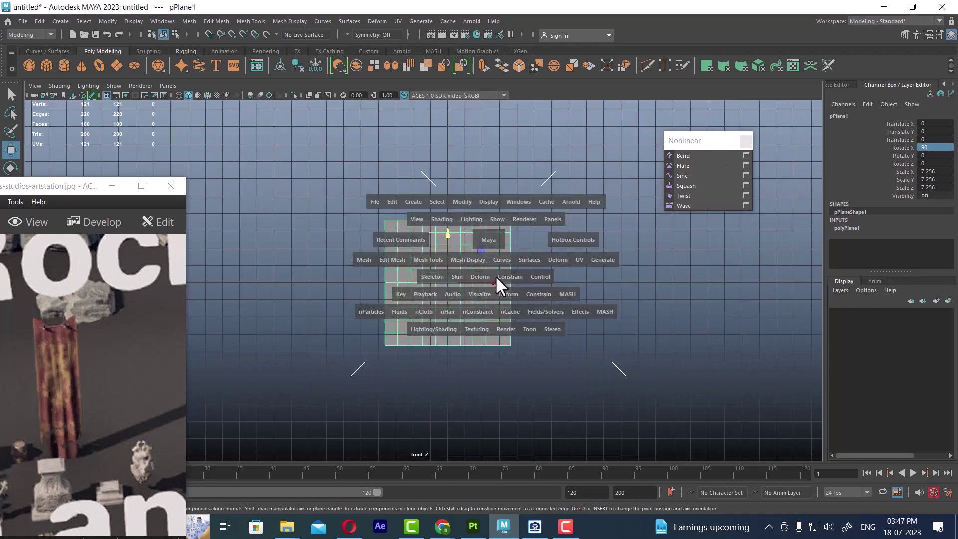
left_click_drag(495, 276, 496, 309)
left_click_drag(464, 250, 454, 109)
scroll(441, 140, "down", 2)
middle_click_drag(441, 139, 450, 232, "alt")
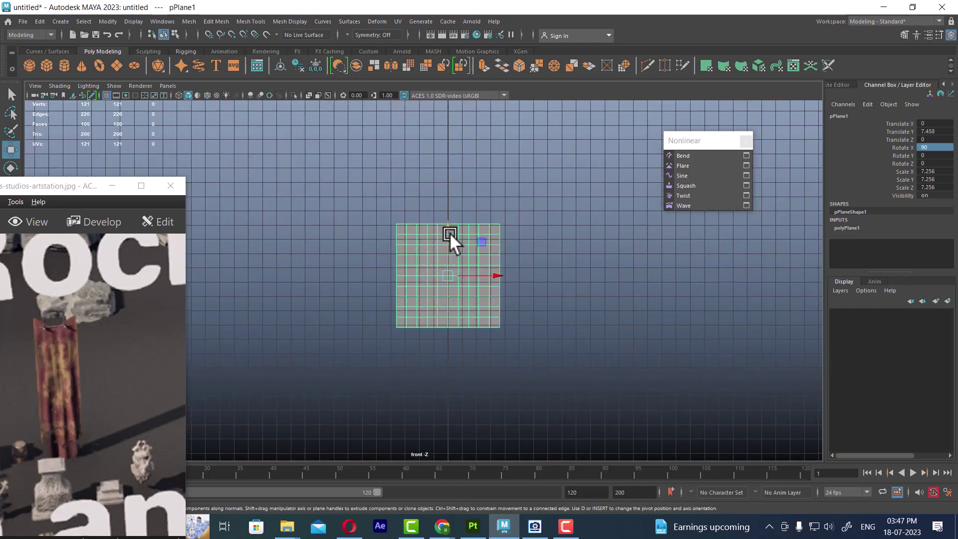
left_click_drag(449, 232, 448, 143)
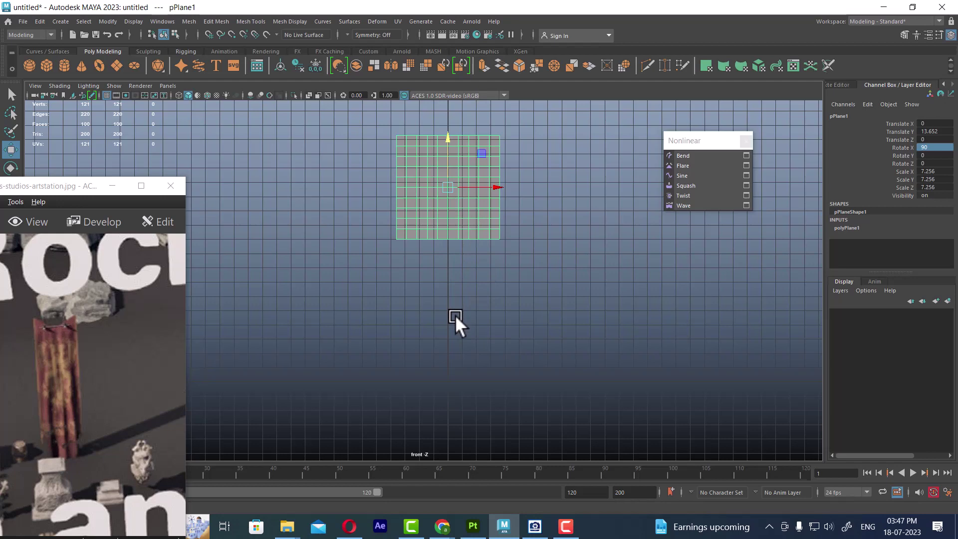
scroll(489, 270, "up", 1)
scroll(493, 218, "up", 1)
- Extrude the plane's bottom border edges downward to lengthen it into a tall strip
left_click(516, 209)
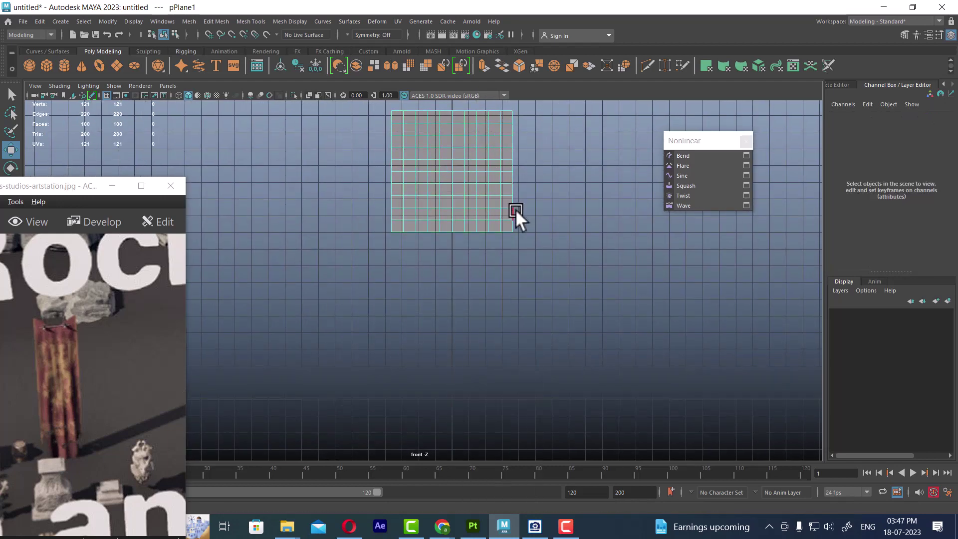
double_click(395, 231)
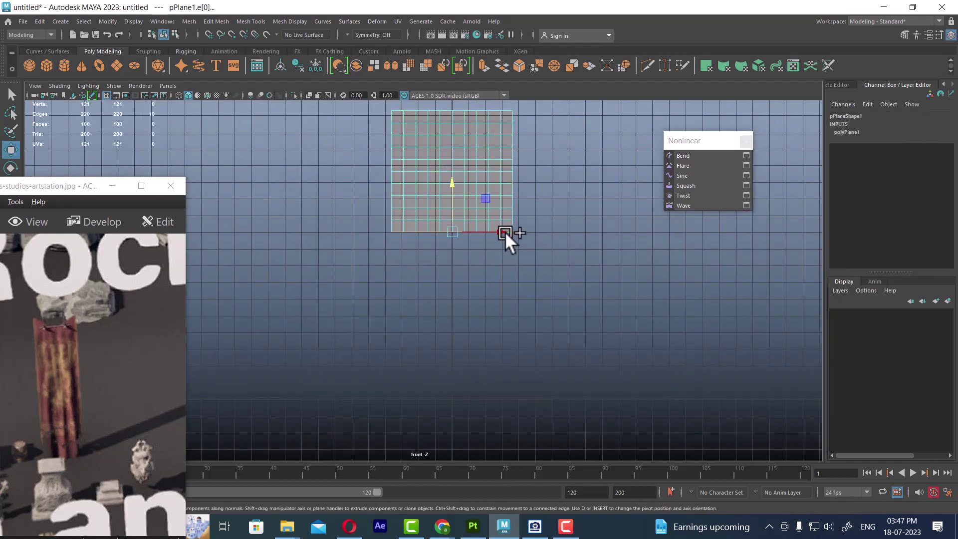
mouse_move(505, 231)
left_mouse_down("shift")
mouse_move(471, 253)
mouse_move(475, 367)
left_mouse_up("shift")
scroll(498, 295, "down", 1)
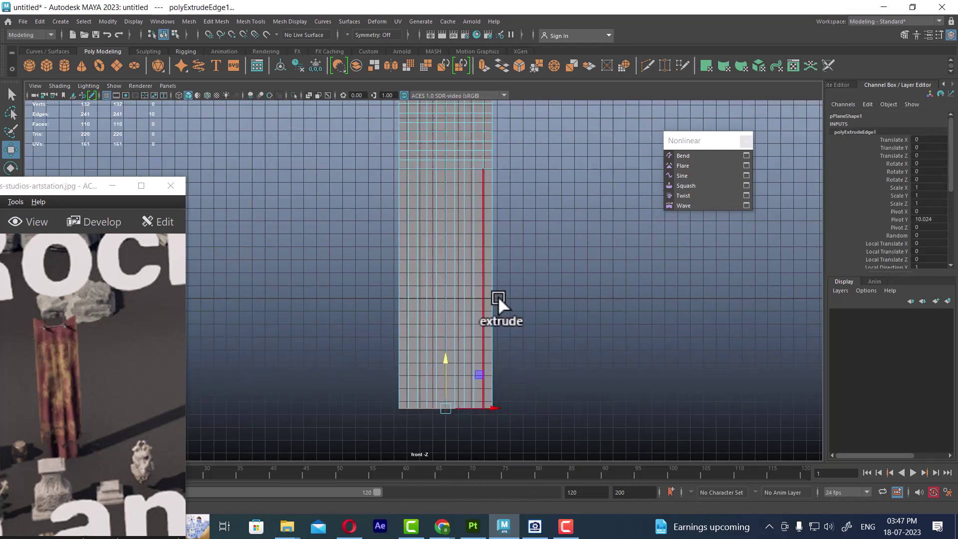
scroll(398, 214, "down", 1)
middle_click_drag(398, 214, 462, 326, "alt")
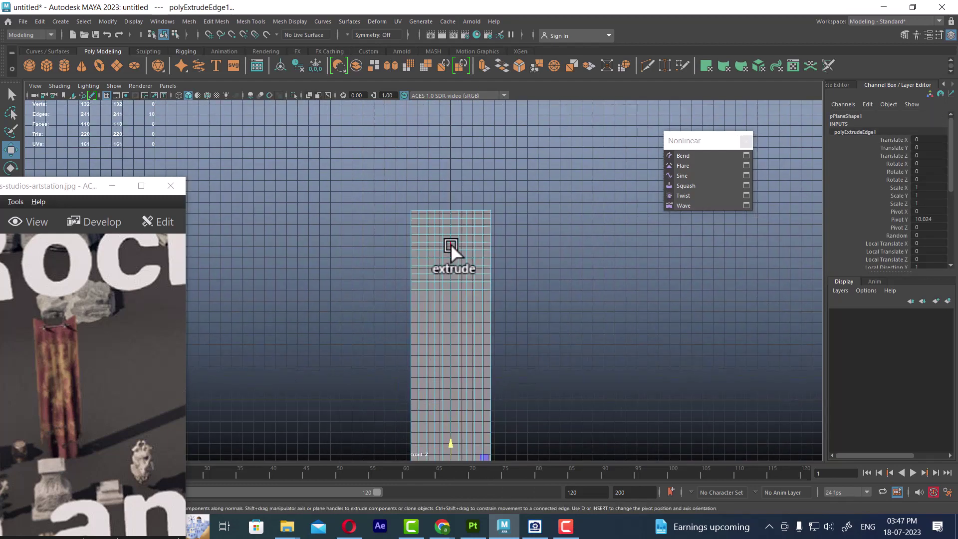
key("F8")
mouse_move(486, 326)
left_mouse_down("alt")
mouse_move(511, 214)
mouse_move(471, 217)
mouse_move(472, 226)
mouse_move(438, 178)
mouse_move(435, 120)
left_mouse_up("alt")
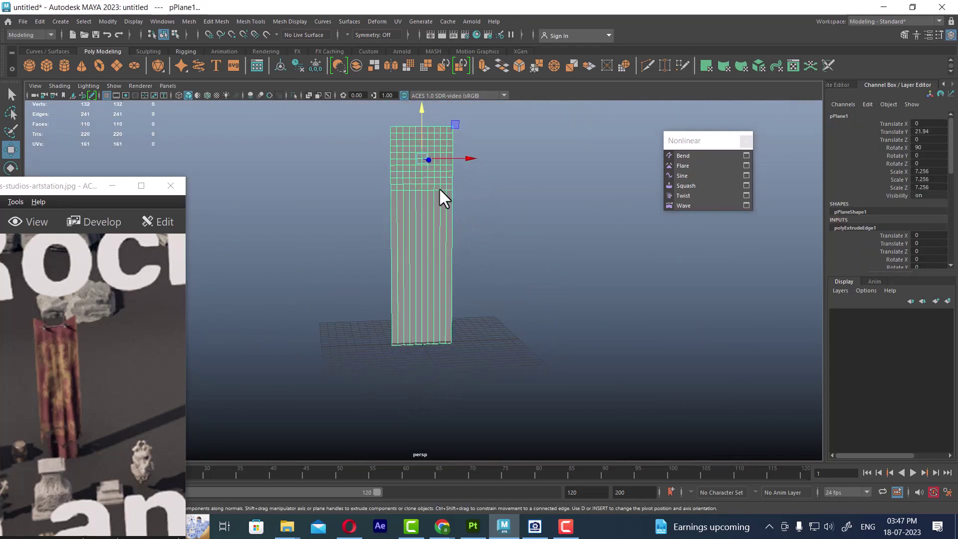
mouse_move(438, 187)
right_mouse_down("alt")
mouse_move(486, 219)
mouse_move(493, 258)
mouse_move(495, 150)
right_mouse_up("alt")
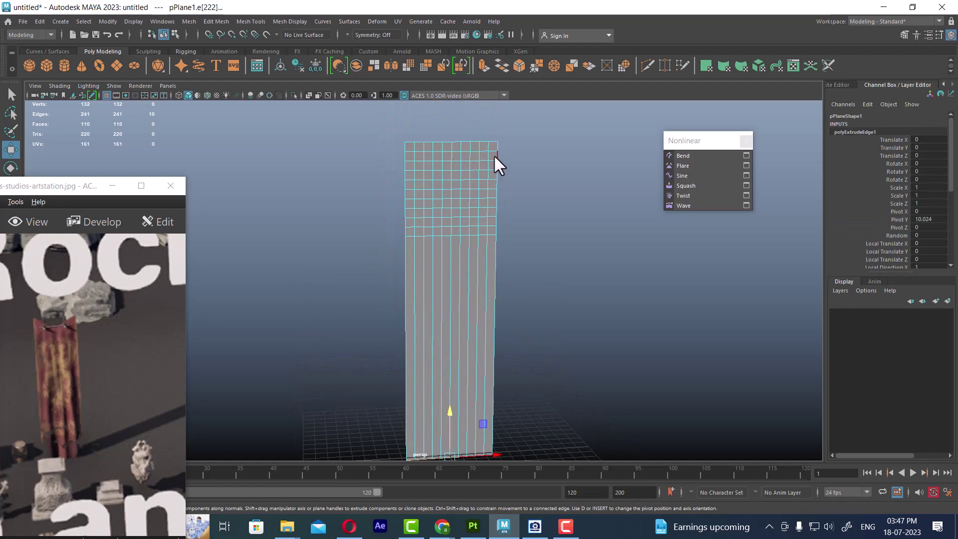
- Select the horizontal edge loops and delete them, keeping only the vertical divisions
right_click_drag(550, 170, 261, 241, "ctrl")
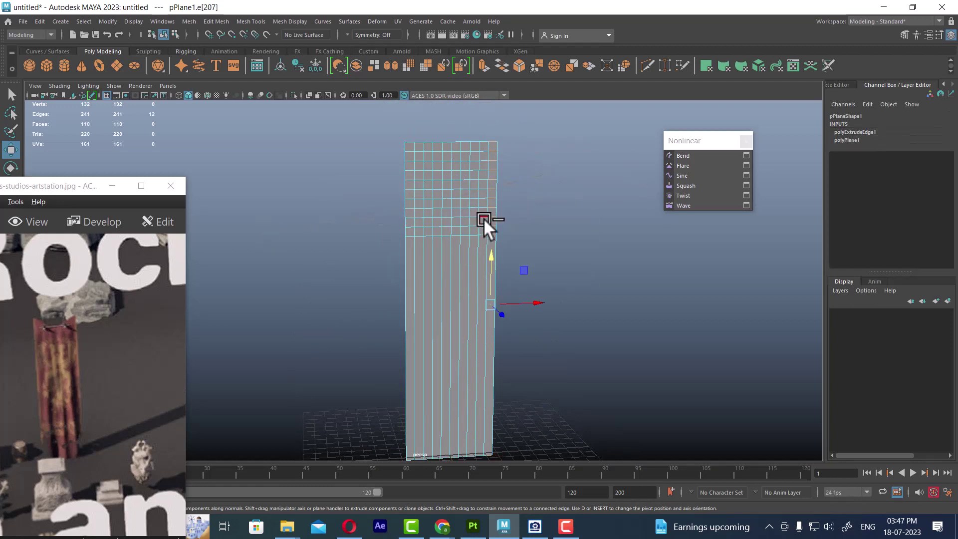
middle_click_drag(541, 228, 522, 220, "alt")
left_click_drag(498, 359, 433, 425)
middle_click_drag(432, 425, 524, 304, "alt")
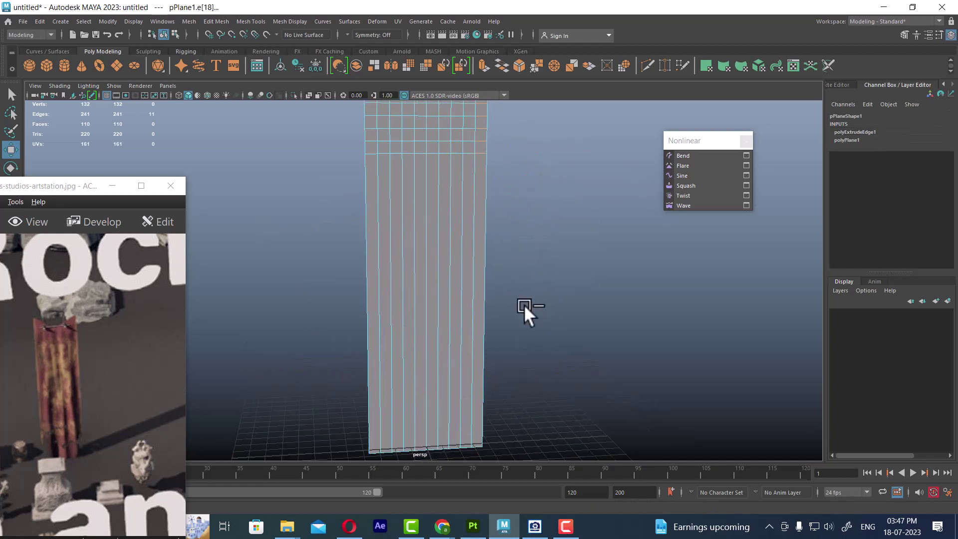
key("w")
left_click_drag(524, 305, 510, 196, "alt")
left_click(485, 212, "ctrl")
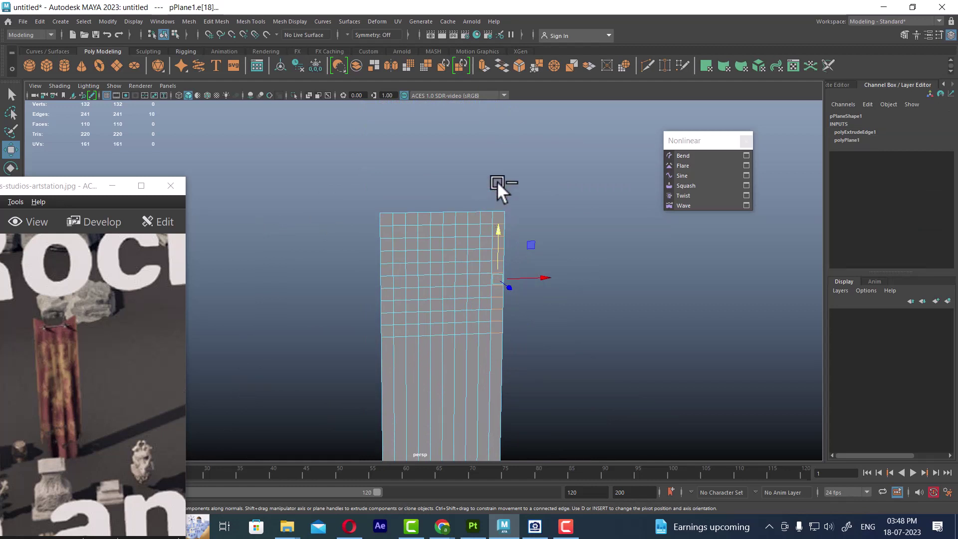
right_click_drag(497, 181, 578, 257, "ctrl")
right_click_drag(573, 157, 521, 173, "shift")
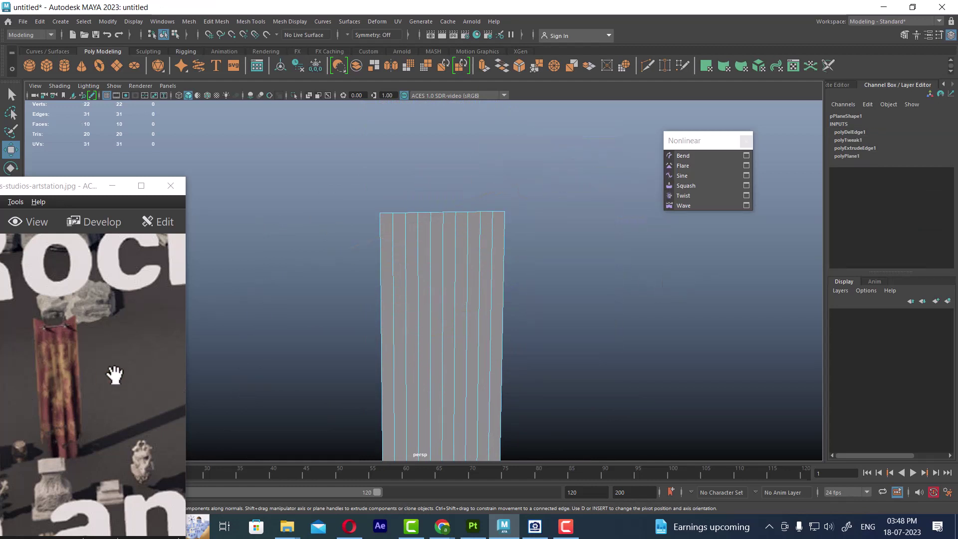
left_click_drag(421, 288, 453, 186, "alt")
mouse_move(452, 186)
right_mouse_down("alt")
mouse_move(405, 230)
mouse_move(449, 265)
right_mouse_up("alt")
- Insert fifty evenly spaced horizontal edge loops across the tall strip
key("F8")
left_click(548, 262)
left_click(407, 271)
right_click(536, 212, "shift")
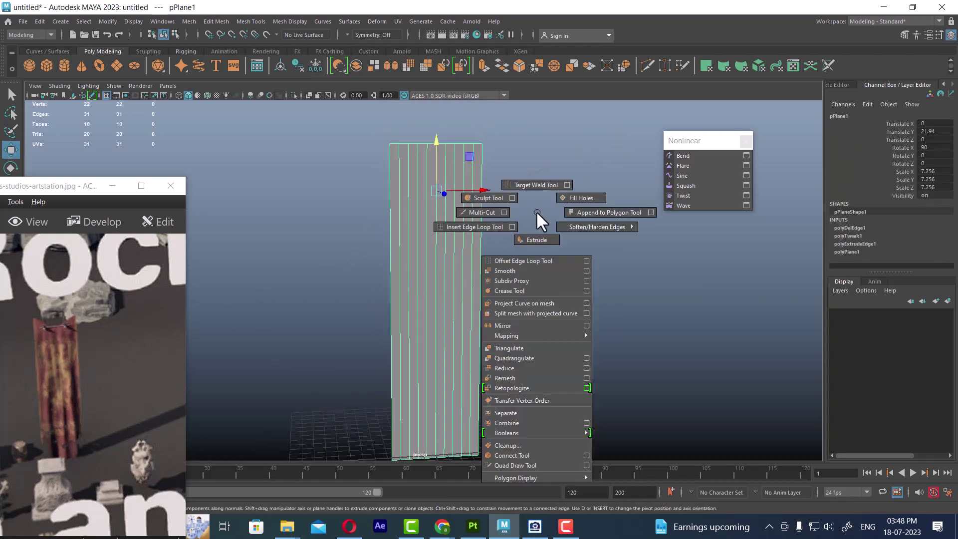
left_click(511, 227)
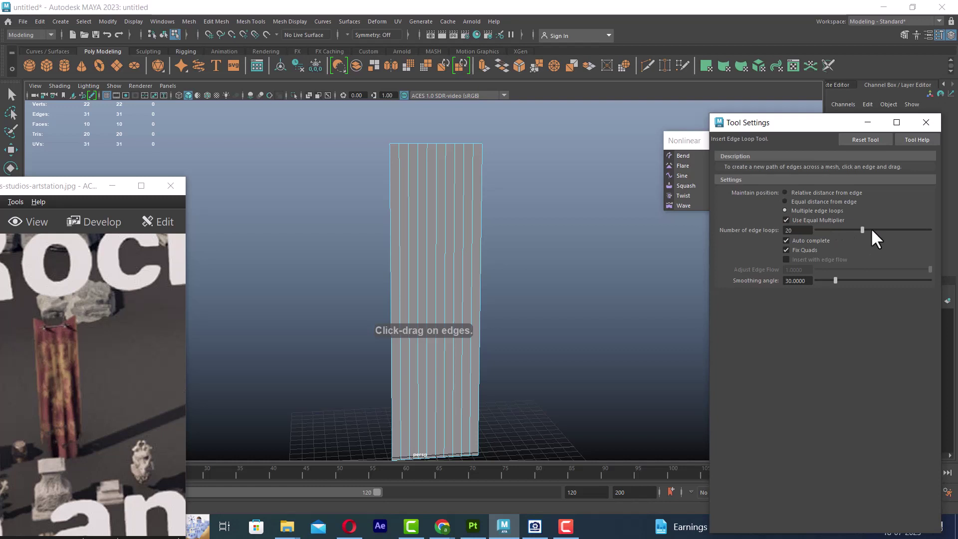
left_click_drag(862, 230, 930, 230)
left_click(479, 244)
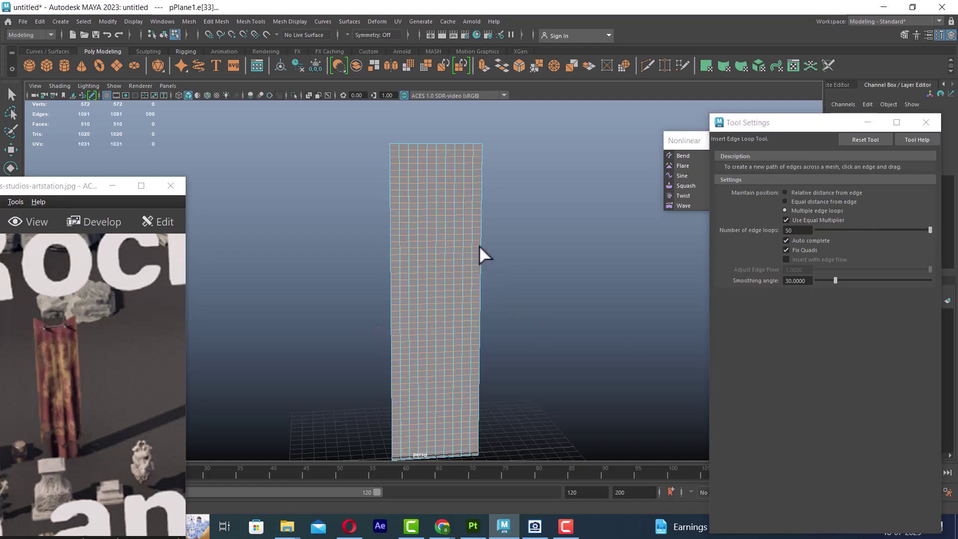
mouse_move(513, 358)
left_mouse_down("alt")
mouse_move(506, 255)
mouse_move(519, 340)
left_mouse_up("alt")
mouse_move(519, 340)
middle_mouse_down("alt")
mouse_move(489, 286)
mouse_move(496, 300)
middle_mouse_up("alt")
- Select the whole plane as an object and close the Tool Settings window
key("w")
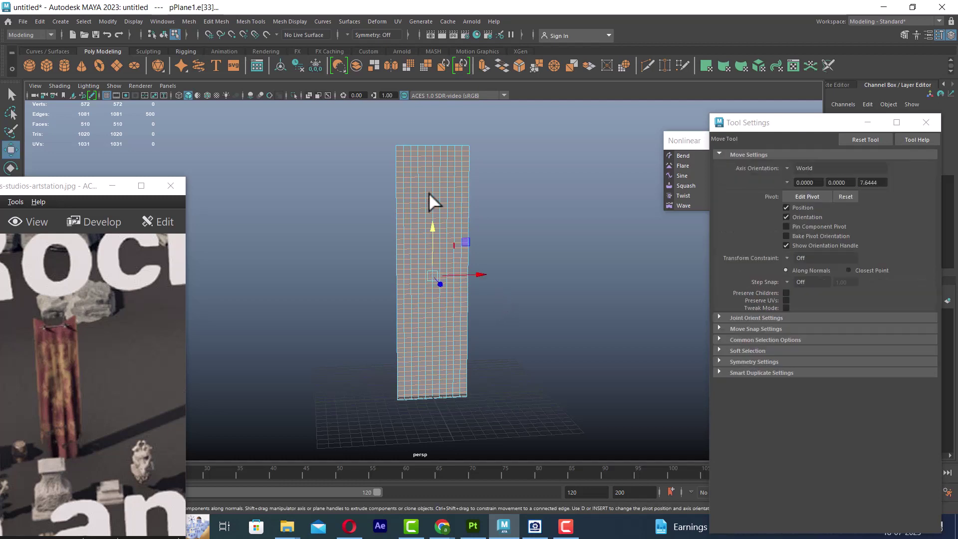
left_click(429, 192)
left_click(494, 179)
left_click(432, 209)
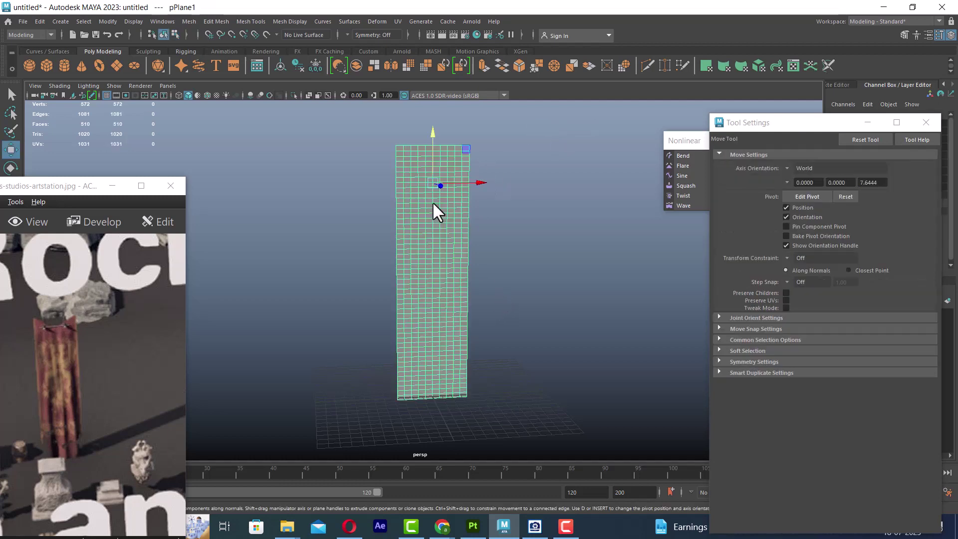
left_click(925, 122)
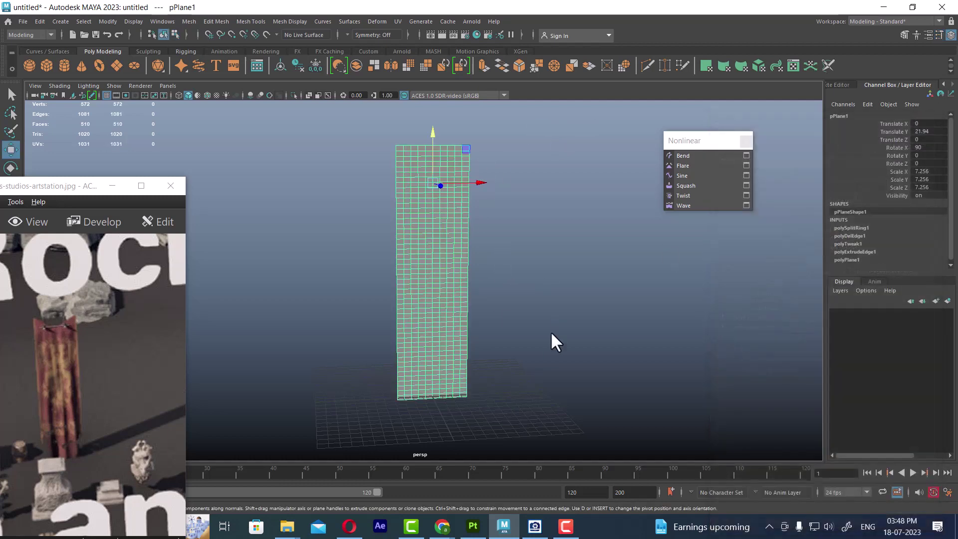
mouse_move(550, 330)
left_mouse_down("alt")
mouse_move(508, 279)
mouse_move(492, 301)
left_mouse_up("alt")
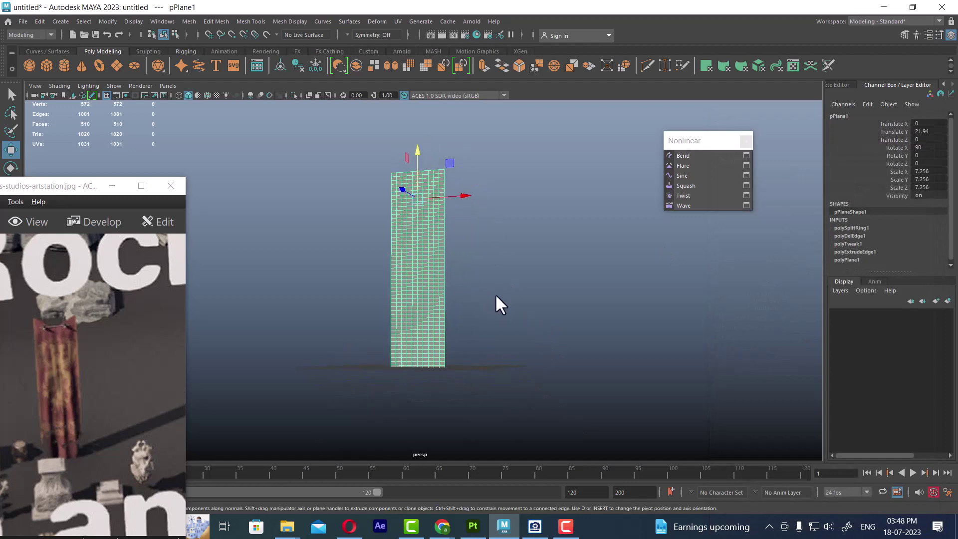
mouse_move(481, 278)
left_mouse_down("alt")
mouse_move(498, 290)
mouse_move(487, 297)
mouse_move(508, 291)
left_mouse_up("alt")
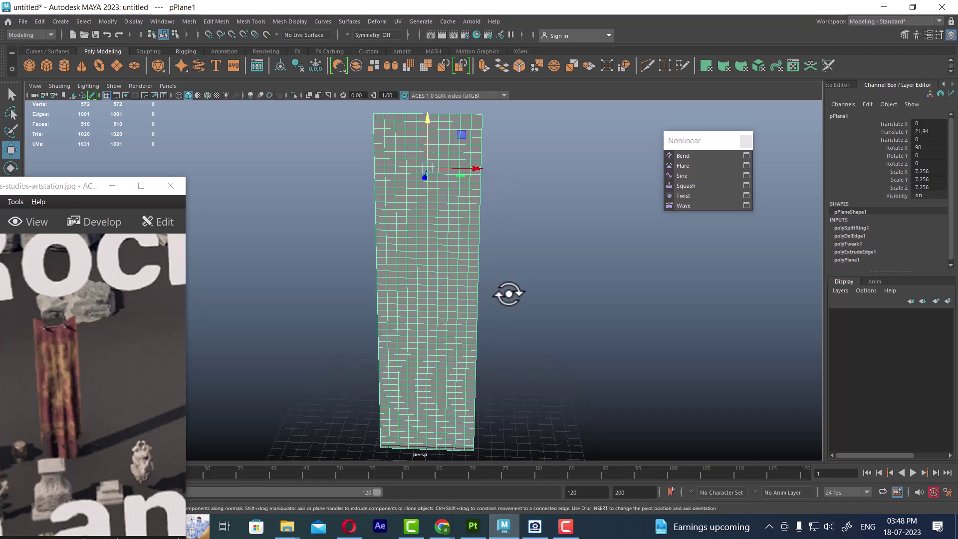
- Delete the construction history on pPlane1
left_click(529, 304)
left_click(449, 210)
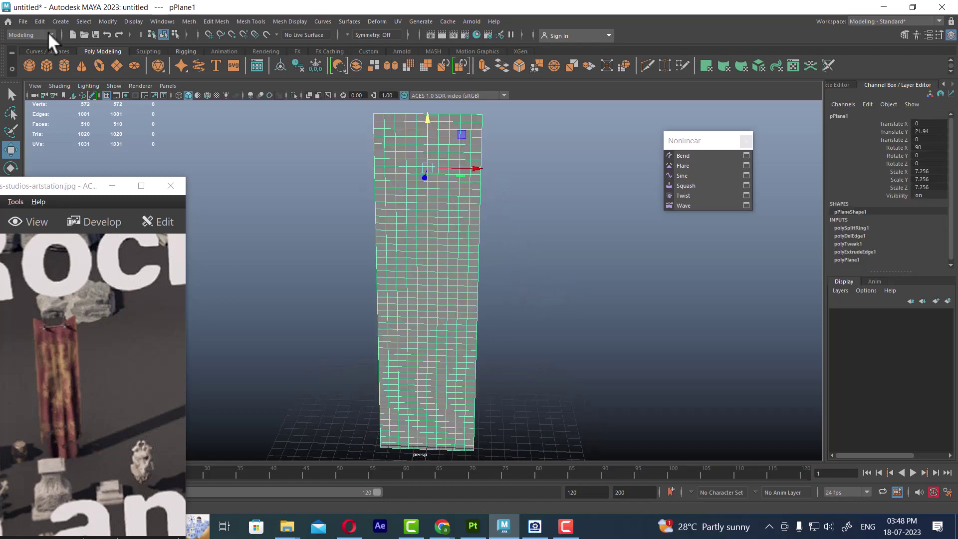
left_click(40, 21)
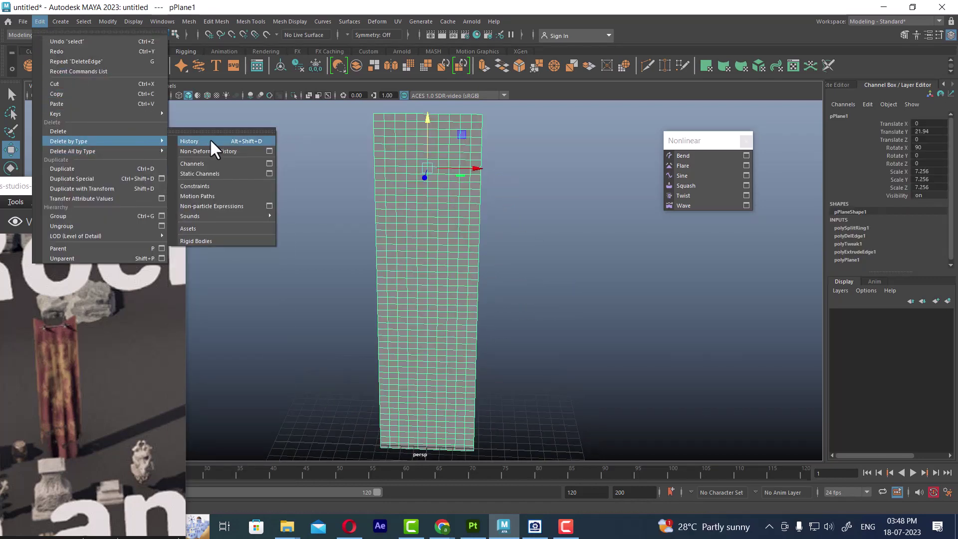
left_click(210, 140)
mouse_move(475, 220)
right_mouse_down("alt")
mouse_move(534, 254)
mouse_move(536, 301)
right_mouse_up("alt")
- Smooth the plane into a denser copy, pPlane2, then reselect the original pPlane1
mouse_move(563, 196)
right_mouse_down("shift")
mouse_move(562, 261)
mouse_move(510, 229)
right_mouse_up("shift")
left_click(475, 228)
mouse_move(566, 270)
right_mouse_down("alt")
mouse_move(571, 293)
mouse_move(533, 247)
right_mouse_up("alt")
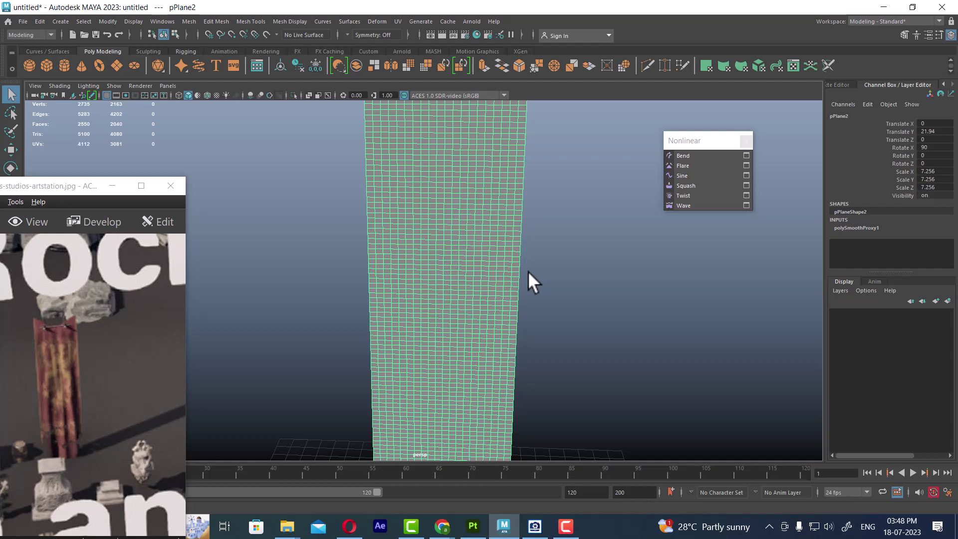
mouse_move(527, 271)
right_mouse_down("alt")
mouse_move(497, 246)
mouse_move(451, 239)
mouse_move(561, 263)
right_mouse_up("alt")
left_click(419, 222)
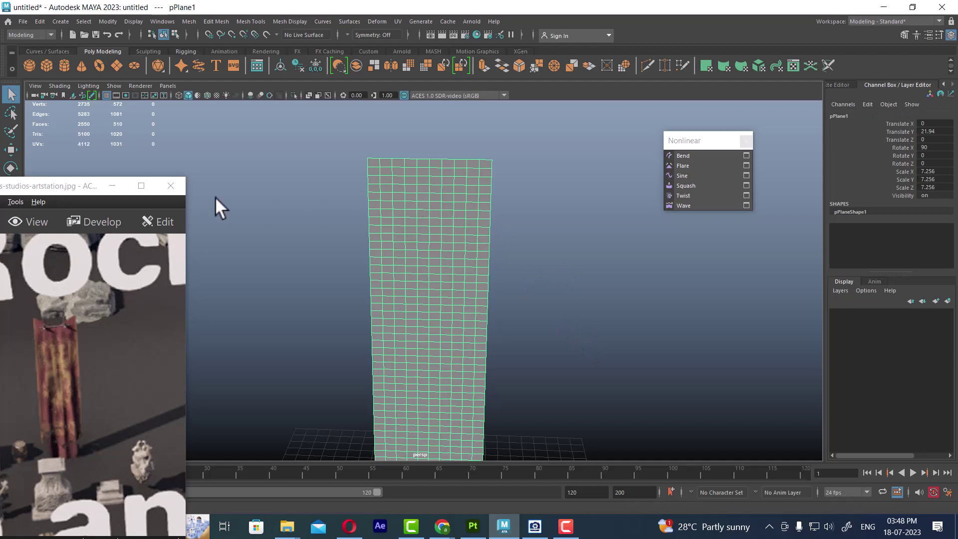
left_click(113, 186)
- Switch to the FX menu set and convert the smoothed pPlane2 into nCloth
left_click(33, 35)
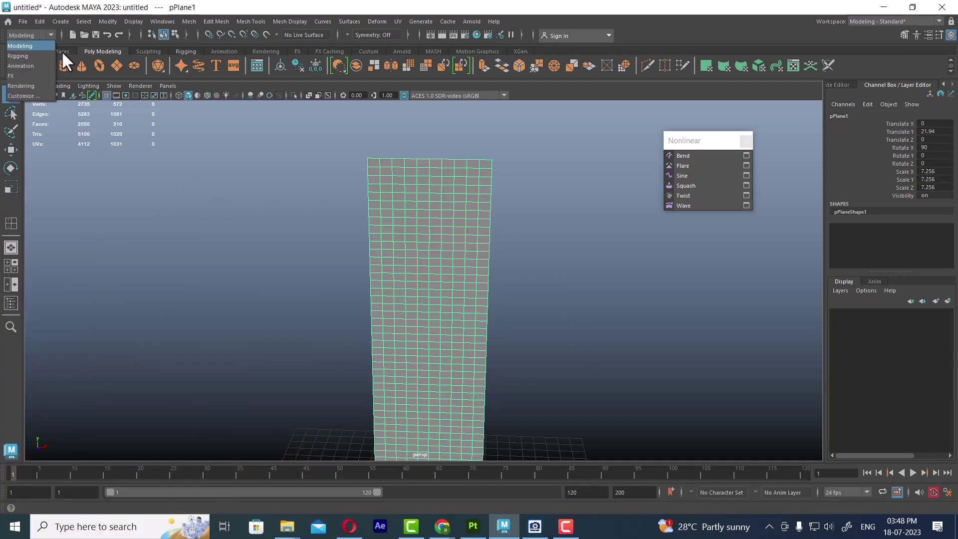
left_click(20, 76)
scroll(431, 203, "down", 3)
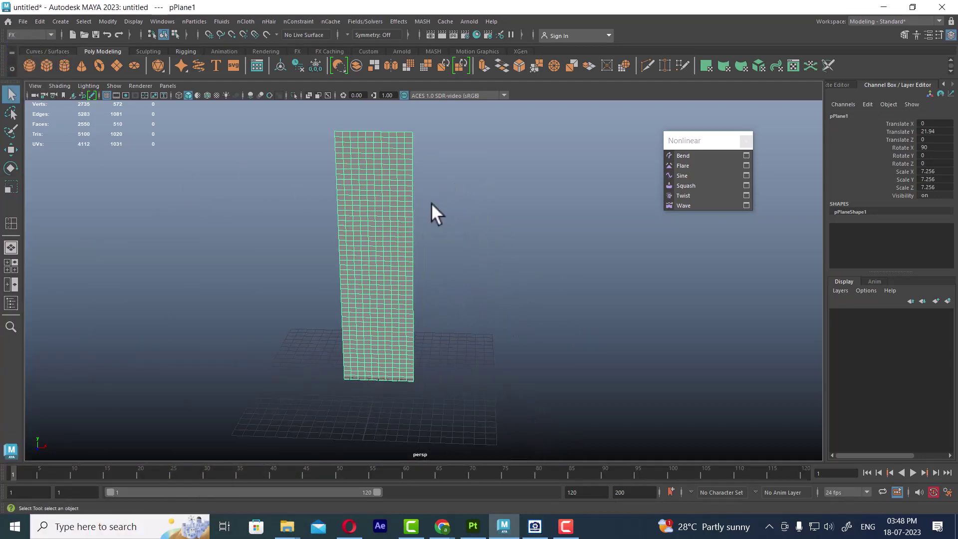
scroll(431, 202, "up", 1)
key("ctrl+grave")
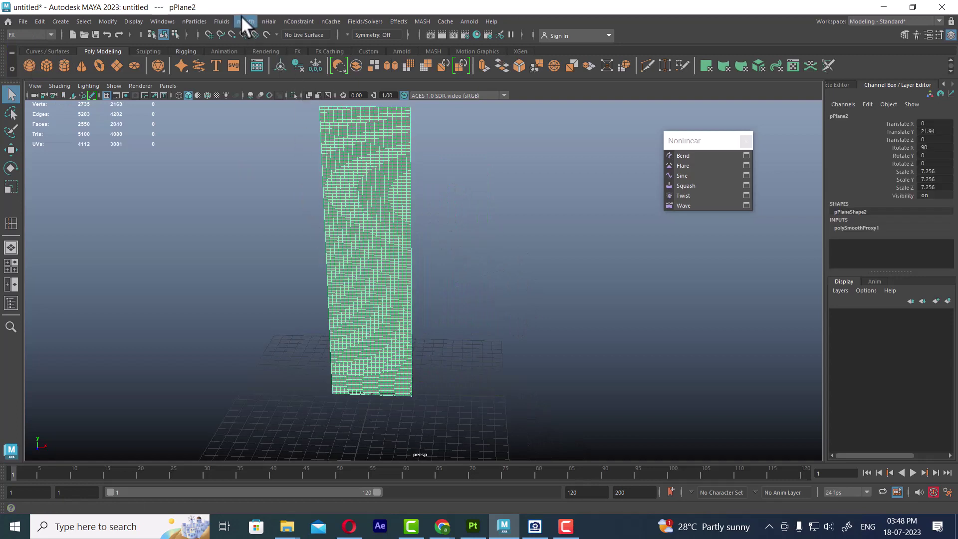
left_click(243, 20)
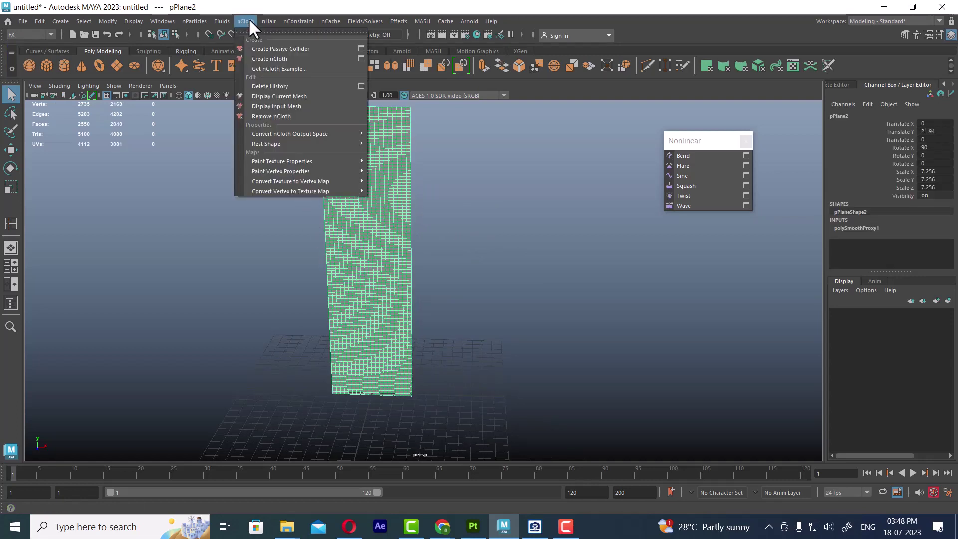
left_click(293, 58)
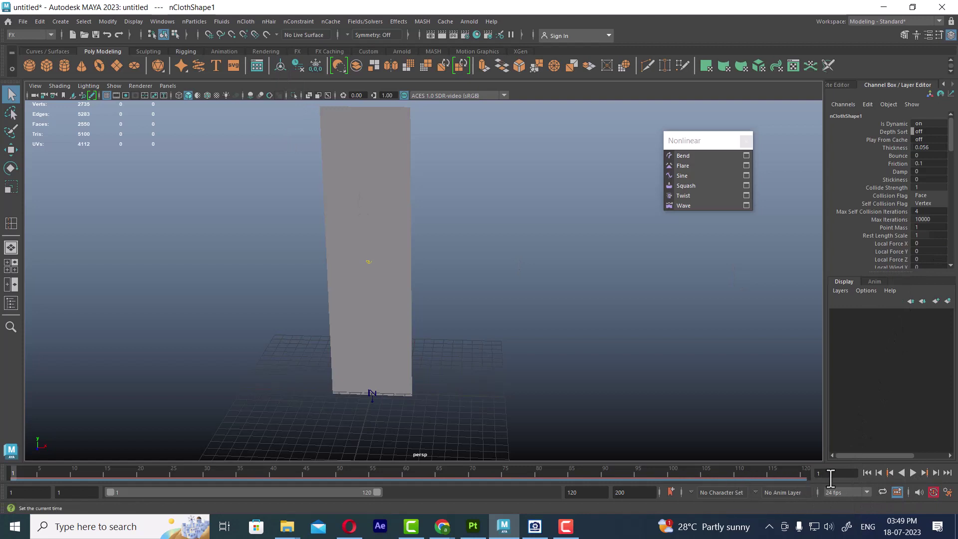
- Play the cloth simulation, stop it, and rewind to the first frame
left_click(911, 473)
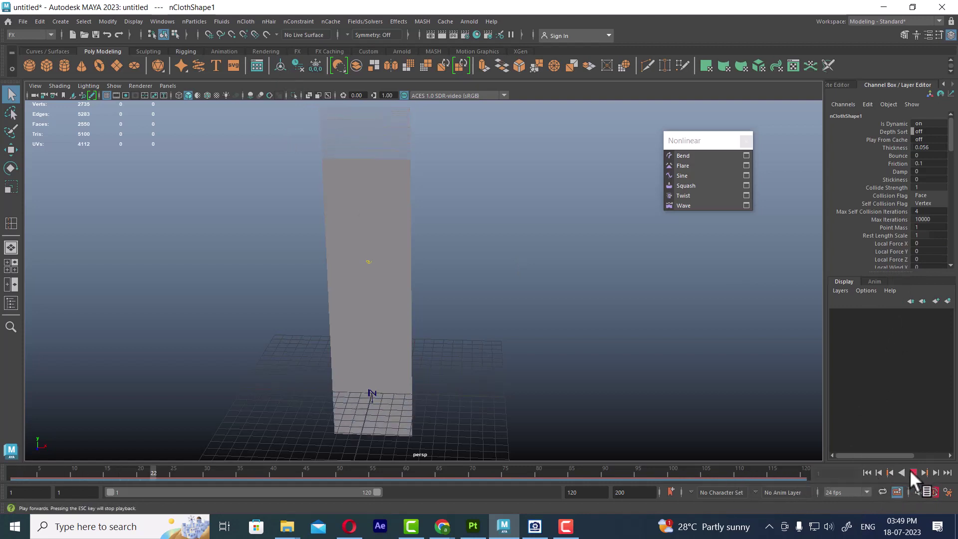
left_click(911, 472)
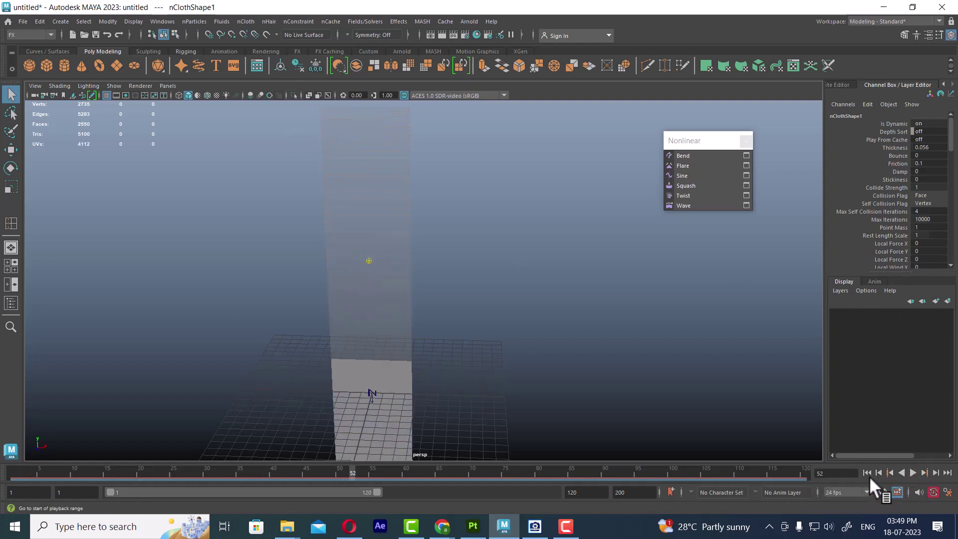
left_click(867, 472)
- Select pPlane2's top-left and top-right corner vertices and open the nConstraint list
left_click(390, 154)
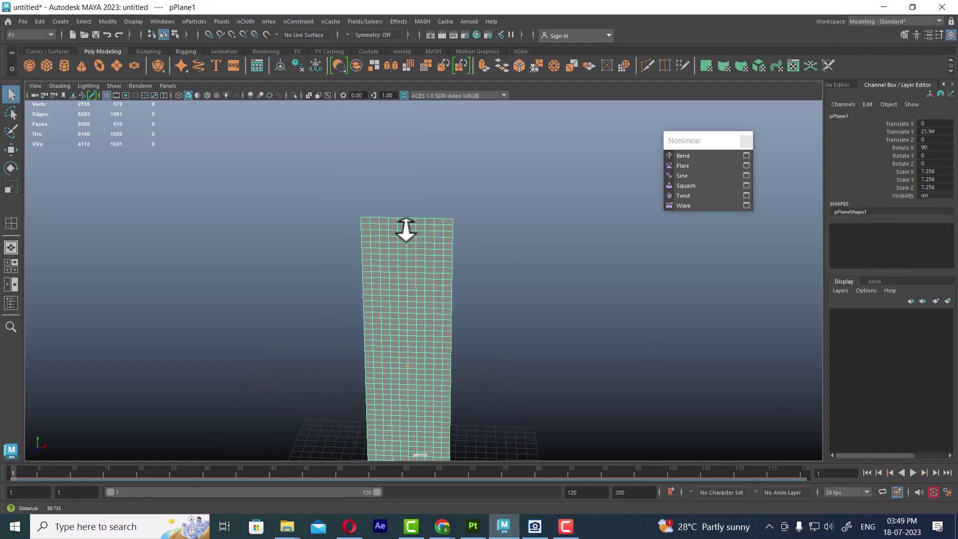
right_click_drag(406, 228, 459, 229, "alt")
left_click(480, 234)
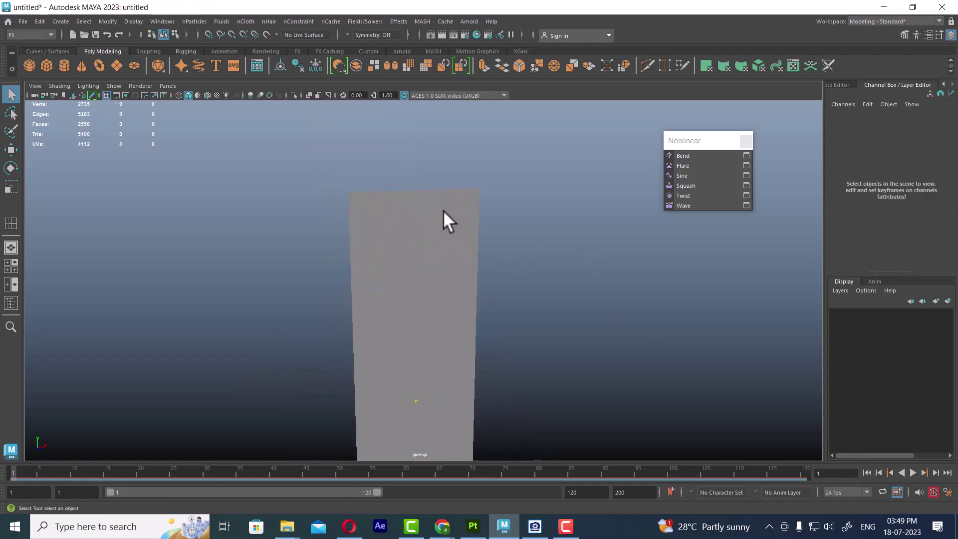
left_click(443, 210)
right_click_drag(483, 240, 476, 251, "alt")
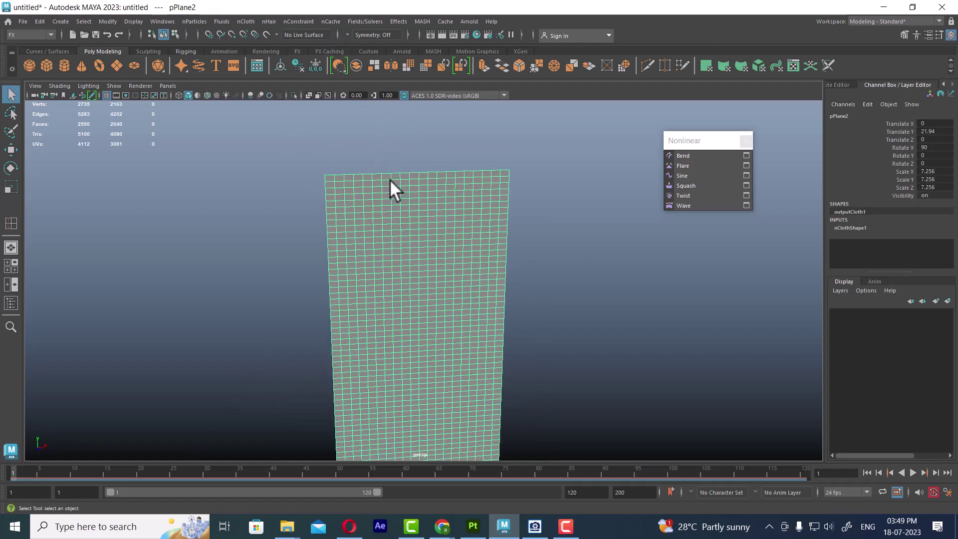
right_click_drag(414, 173, 267, 159)
left_click_drag(315, 162, 334, 176)
left_click_drag(531, 156, 501, 172, "shift")
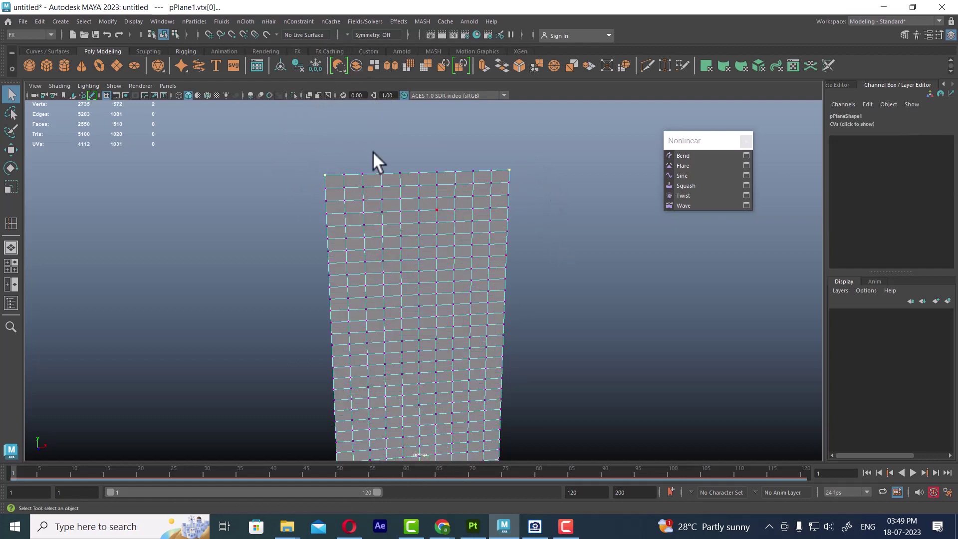
left_click(364, 22)
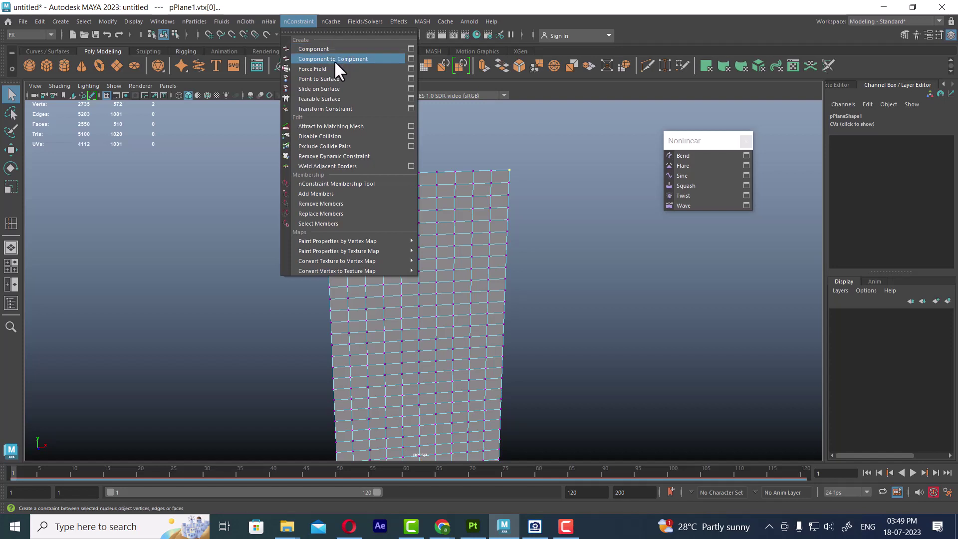
left_click(348, 108)
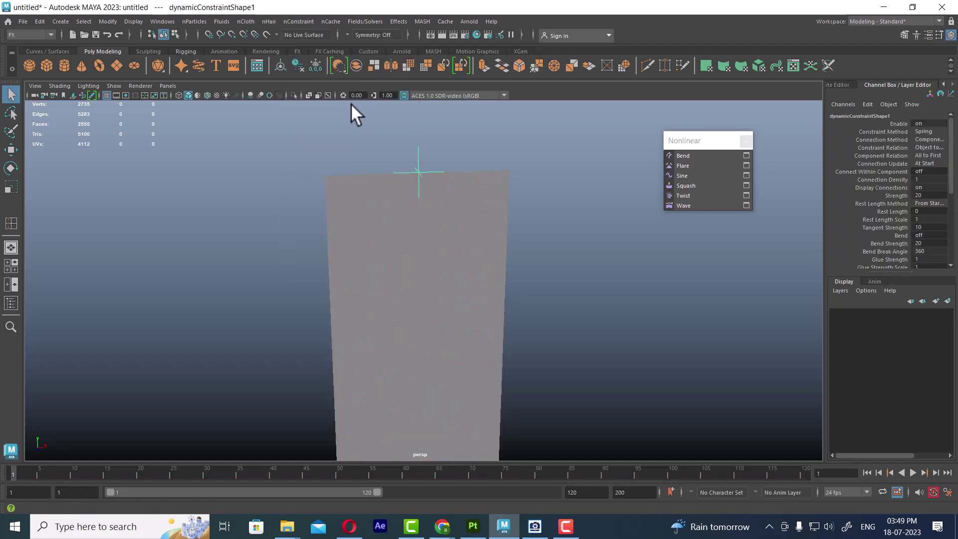
left_click(911, 473)
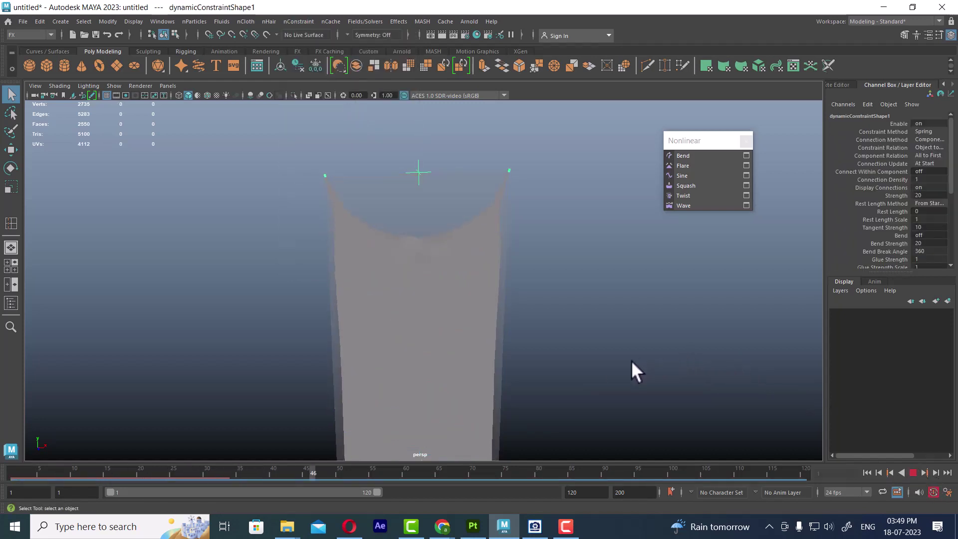
left_click_drag(526, 310, 568, 368, "alt")
mouse_move(569, 368)
right_mouse_down("alt")
mouse_move(494, 317)
mouse_move(547, 324)
right_mouse_up("alt")
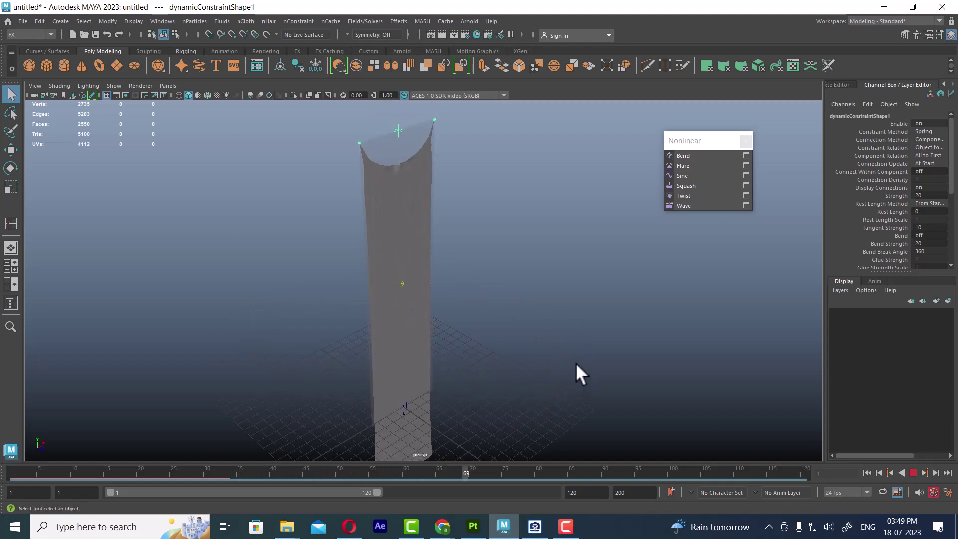
left_click(535, 526)
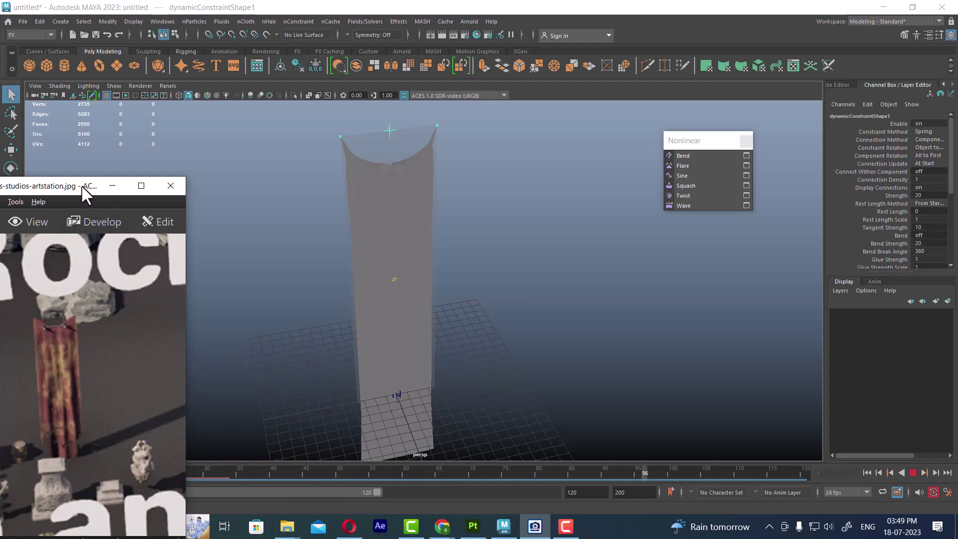
left_click_drag(83, 188, 110, 52)
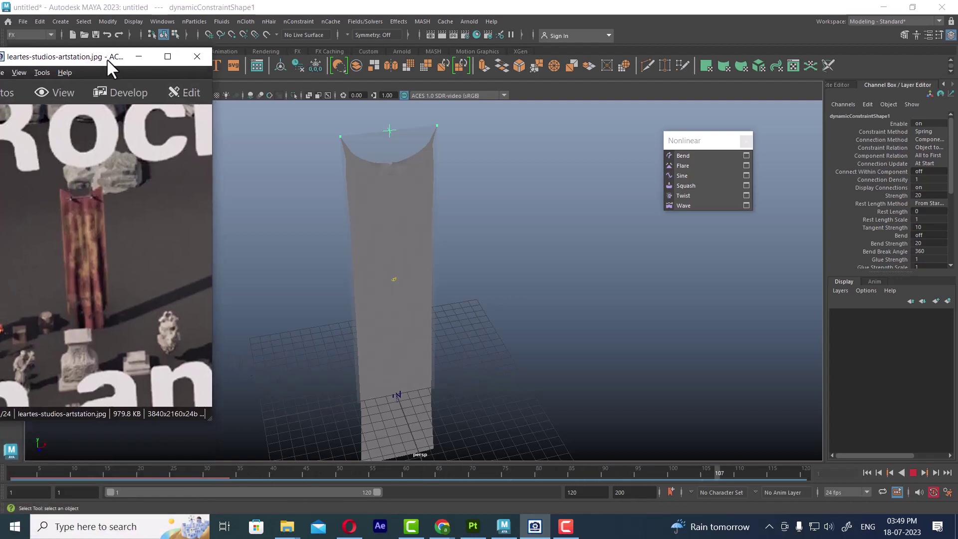
left_click(913, 472)
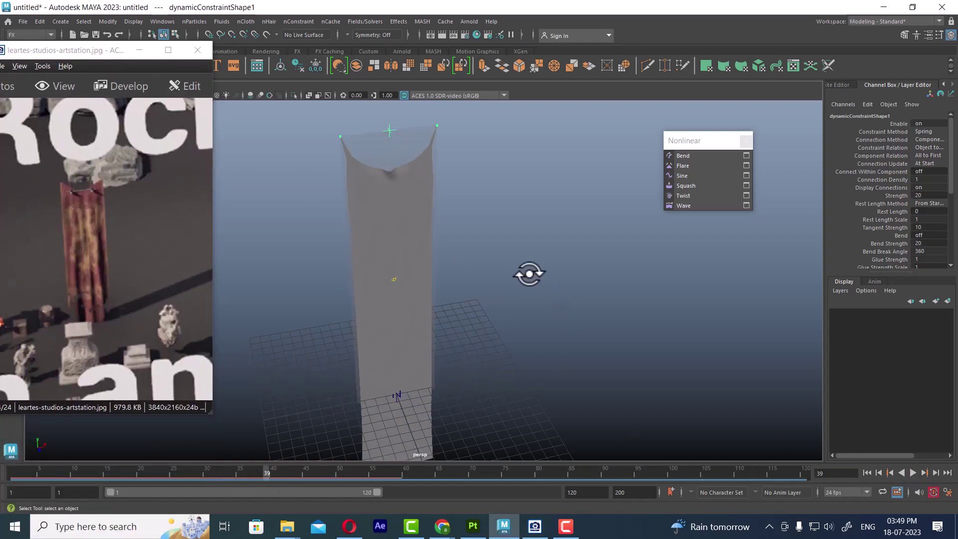
left_click_drag(529, 274, 545, 282, "alt")
left_click(464, 167)
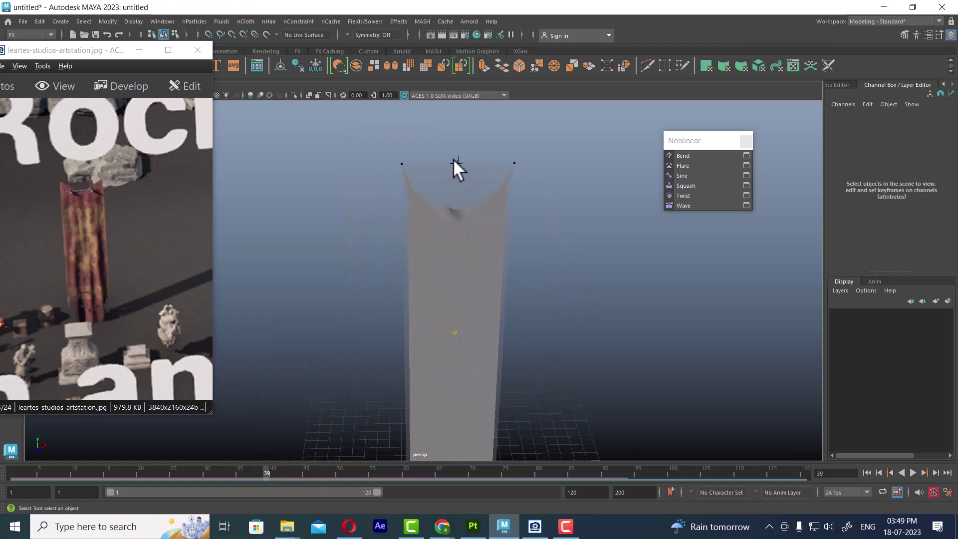
left_click(458, 161)
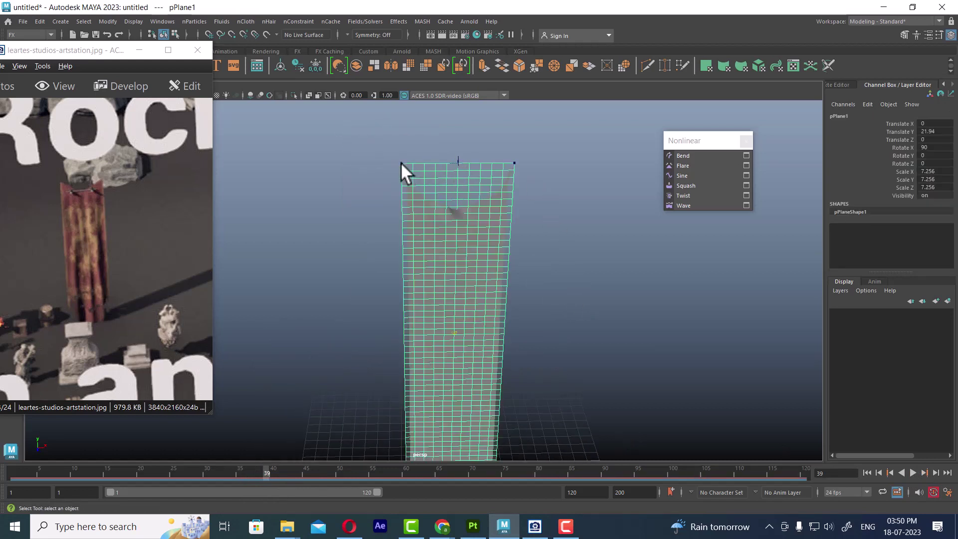
left_click(527, 166)
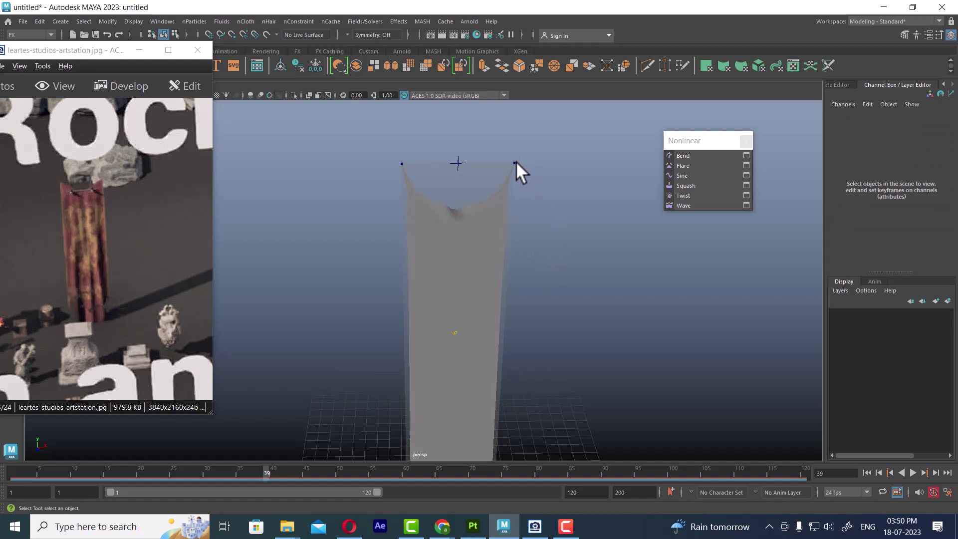
left_click(867, 472)
middle_click_drag(523, 233, 528, 282, "alt")
scroll(546, 196, "up", 2)
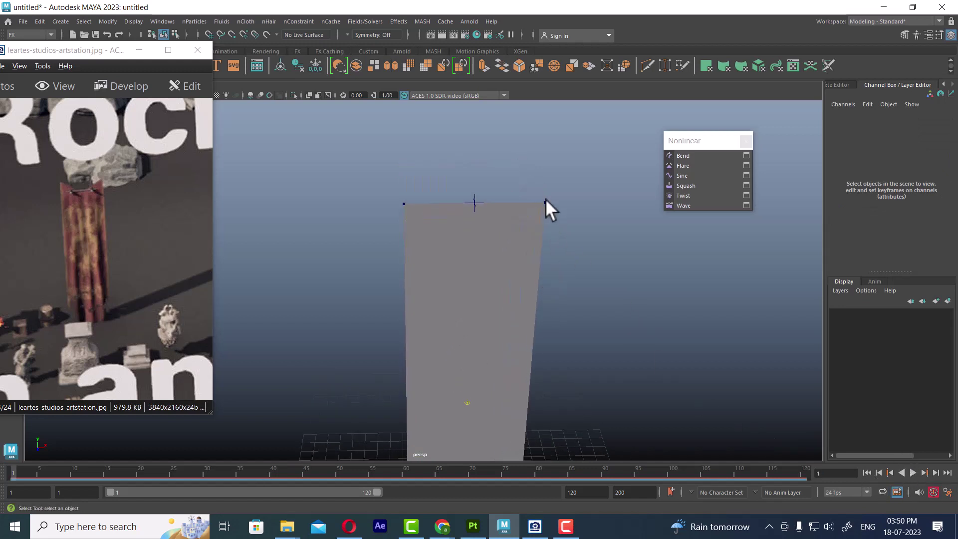
key("g")
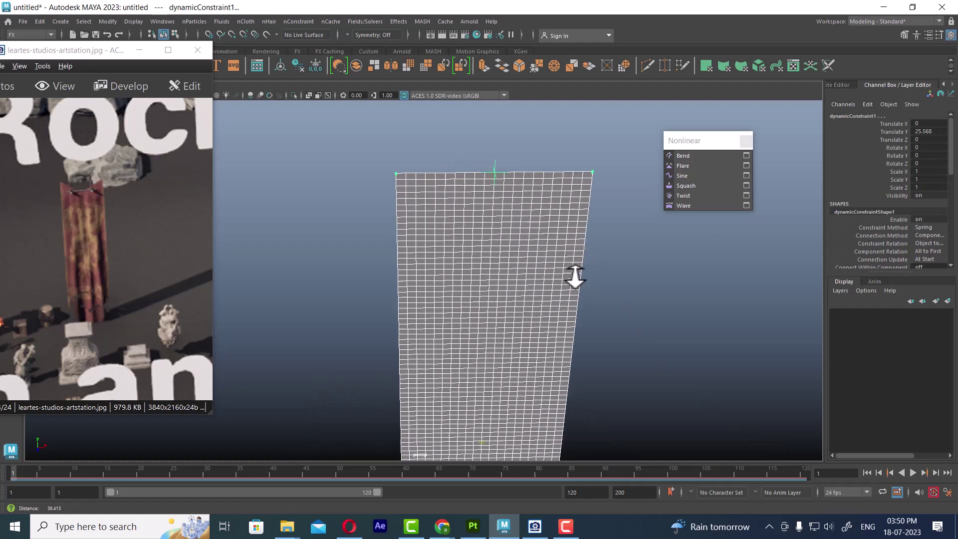
scroll(583, 245, "up", 3)
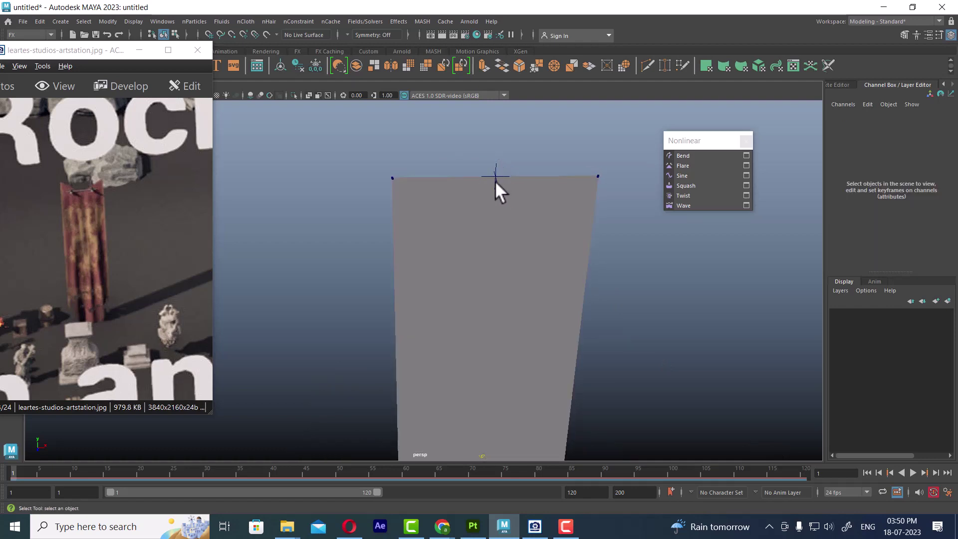
left_click(494, 181)
mouse_move(495, 177)
left_mouse_down("alt")
mouse_move(489, 205)
mouse_move(507, 200)
left_mouse_up("alt")
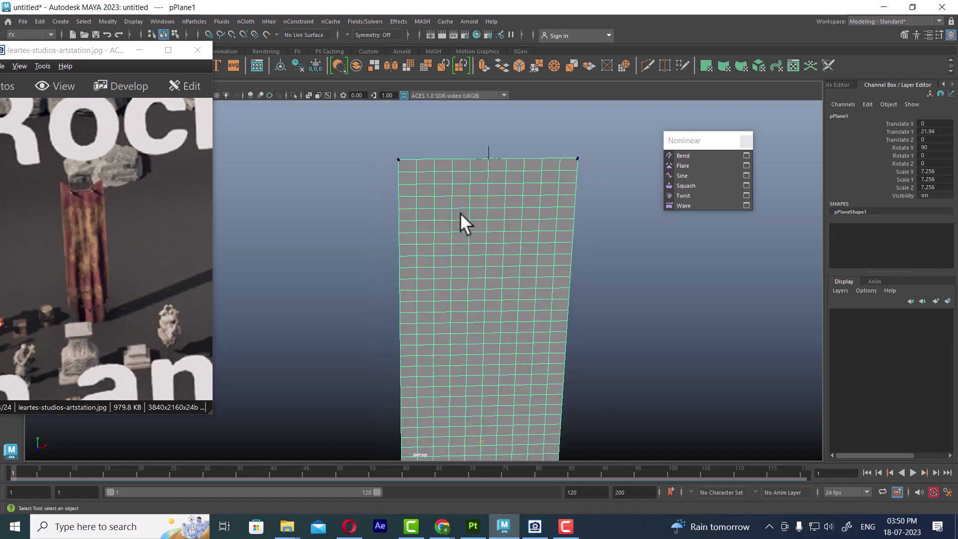
mouse_move(528, 163)
left_mouse_down("alt")
mouse_move(516, 192)
mouse_move(621, 322)
left_mouse_up("alt")
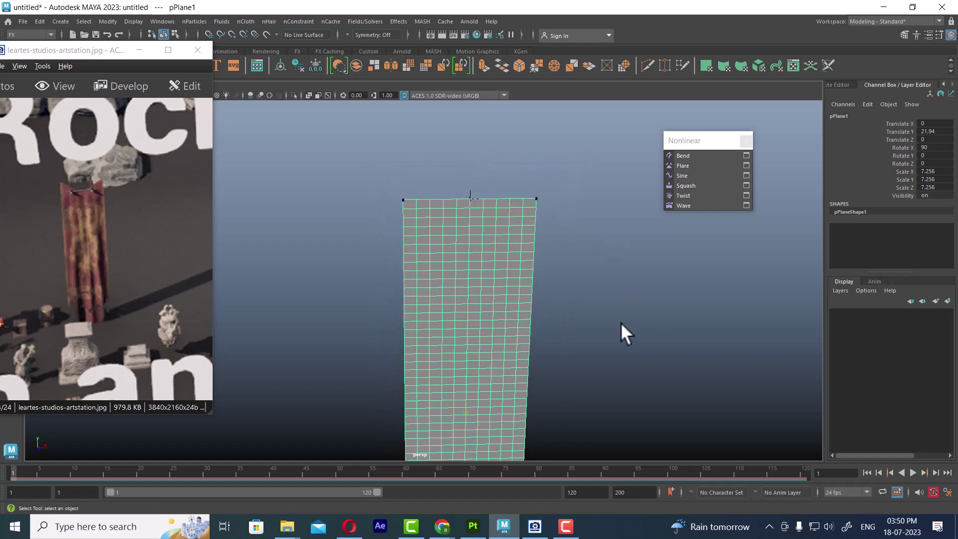
left_click(622, 320)
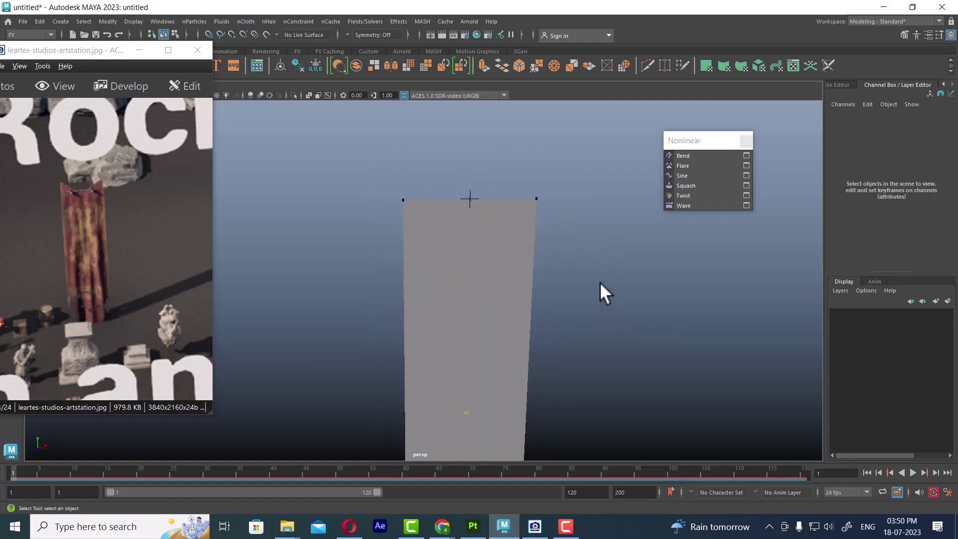
- Create a cylinder, rotate it 90 degrees around Z, and scale it into a thin, long bar
right_click(601, 262, "shift")
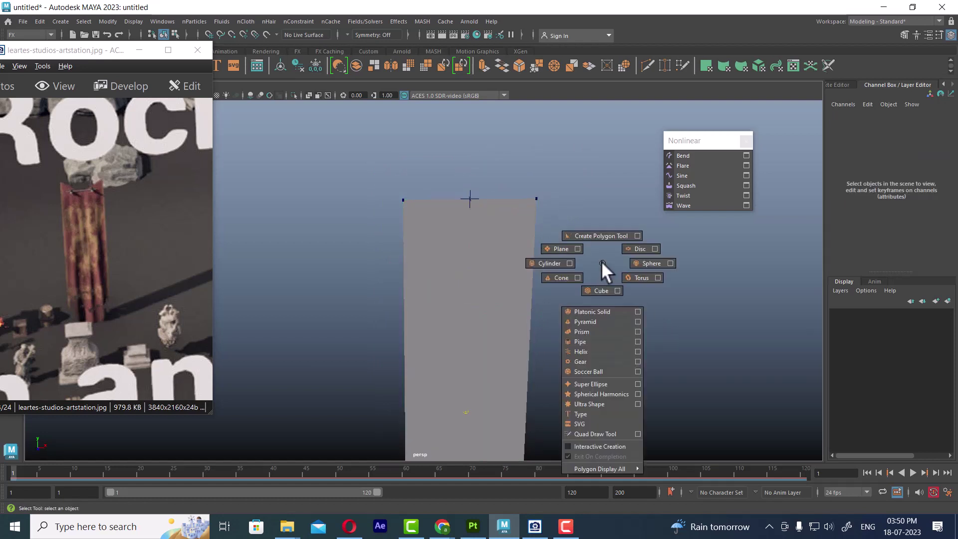
mouse_move(600, 261)
right_mouse_down("shift")
mouse_move(555, 262)
mouse_move(508, 328)
mouse_move(466, 319)
mouse_move(537, 329)
right_mouse_up("shift")
key("e")
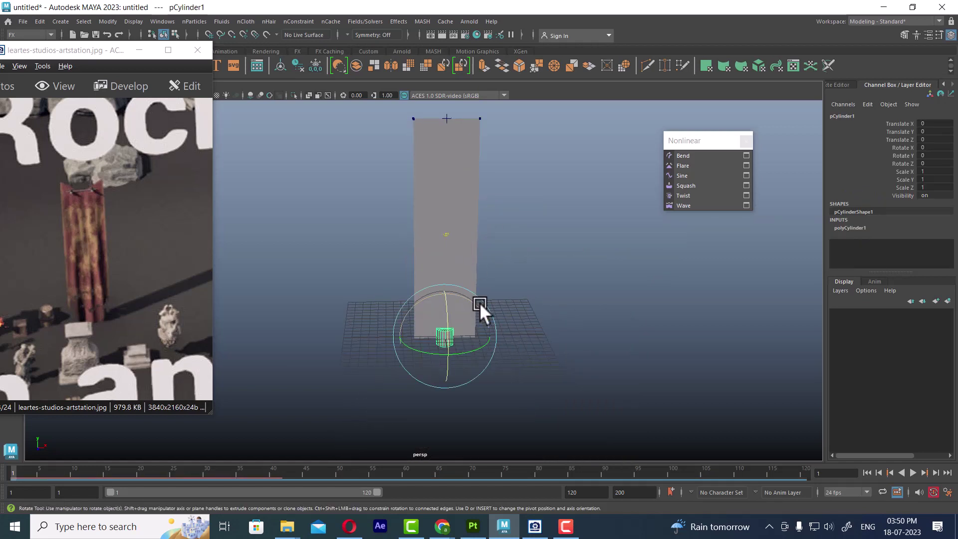
left_click_drag(480, 302, 471, 327)
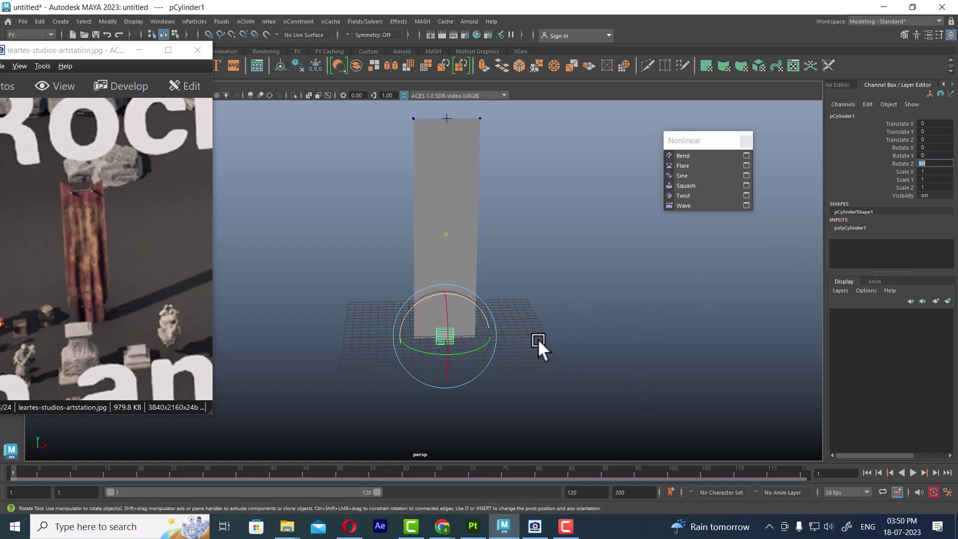
mouse_move(537, 339)
right_mouse_down("alt")
mouse_move(532, 324)
mouse_move(559, 325)
right_mouse_up("alt")
key("r")
left_click_drag(466, 330, 291, 328)
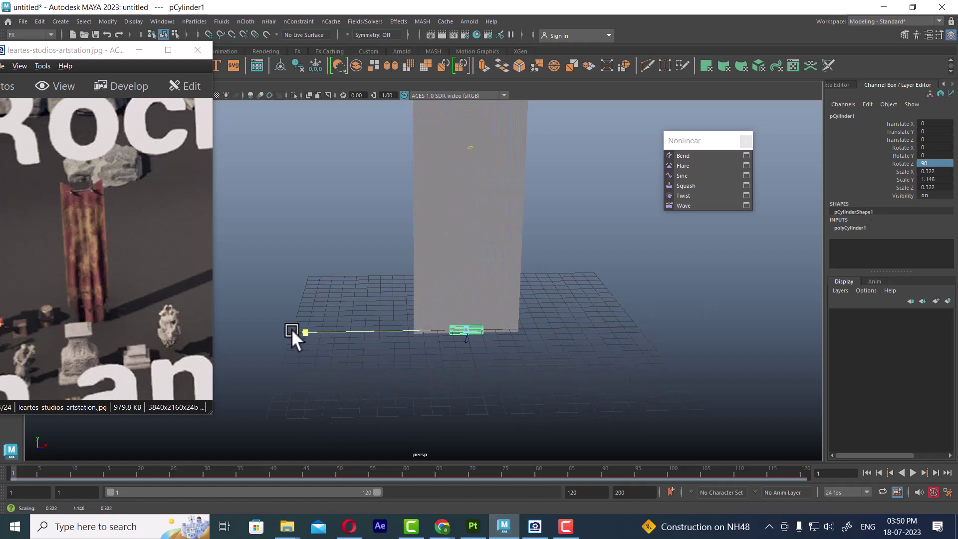
mouse_move(417, 331)
left_mouse_down()
mouse_move(257, 331)
mouse_move(353, 331)
left_mouse_up()
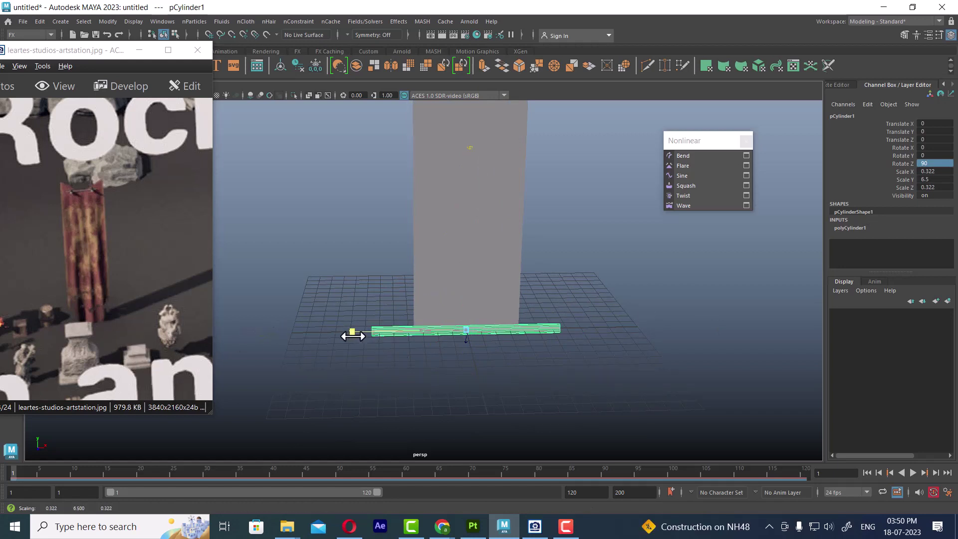
- Raise the bar up to the banner's top edge
key("w")
mouse_move(514, 340)
left_mouse_down("alt")
mouse_move(501, 363)
mouse_move(503, 127)
left_mouse_up("alt")
middle_click_drag(503, 128, 514, 282, "alt")
left_click_drag(513, 283, 497, 190)
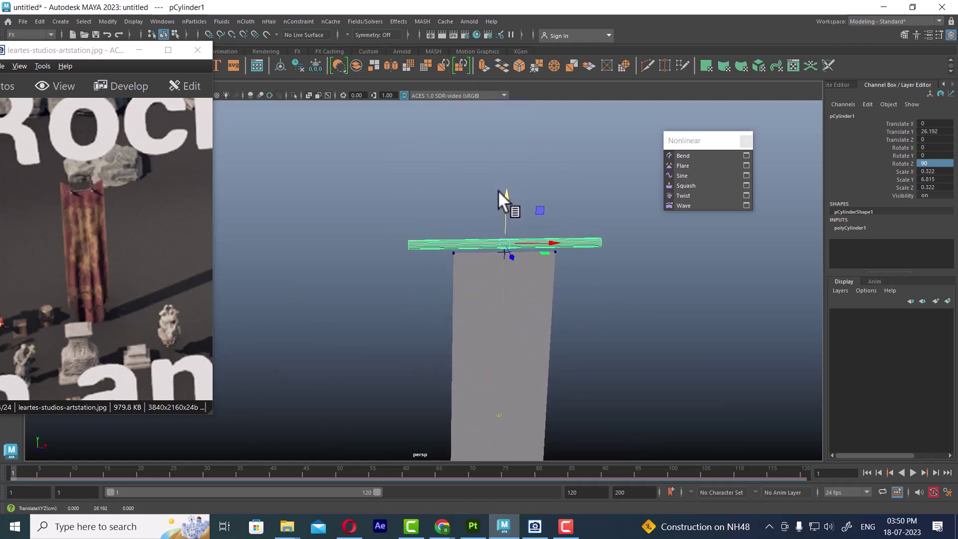
mouse_move(576, 330)
left_mouse_down("alt")
mouse_move(468, 214)
mouse_move(510, 295)
mouse_move(507, 319)
mouse_move(515, 299)
mouse_move(548, 304)
mouse_move(501, 298)
mouse_move(560, 314)
mouse_move(515, 261)
mouse_move(515, 291)
left_mouse_up("alt")
mouse_move(492, 172)
middle_mouse_down("alt")
mouse_move(510, 250)
mouse_move(397, 167)
middle_mouse_up("alt")
- Minimize the reference image window and check the bar against the banner
left_click(141, 51)
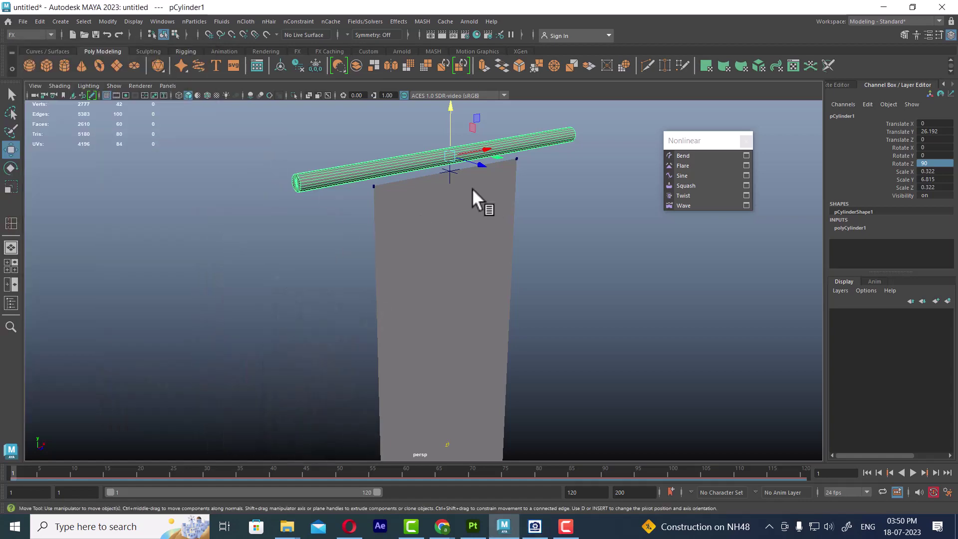
left_click(427, 189)
mouse_move(475, 205)
left_mouse_down("alt")
mouse_move(493, 239)
mouse_move(450, 174)
mouse_move(486, 199)
mouse_move(504, 182)
left_mouse_up("alt")
left_click(450, 175)
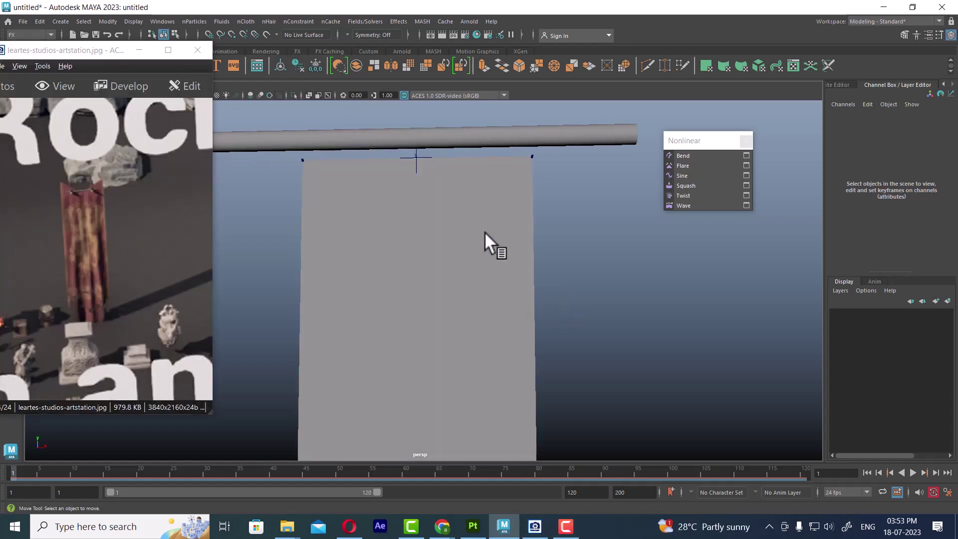
mouse_move(484, 232)
left_mouse_down("alt")
mouse_move(458, 231)
mouse_move(487, 258)
mouse_move(387, 245)
left_mouse_up("alt")
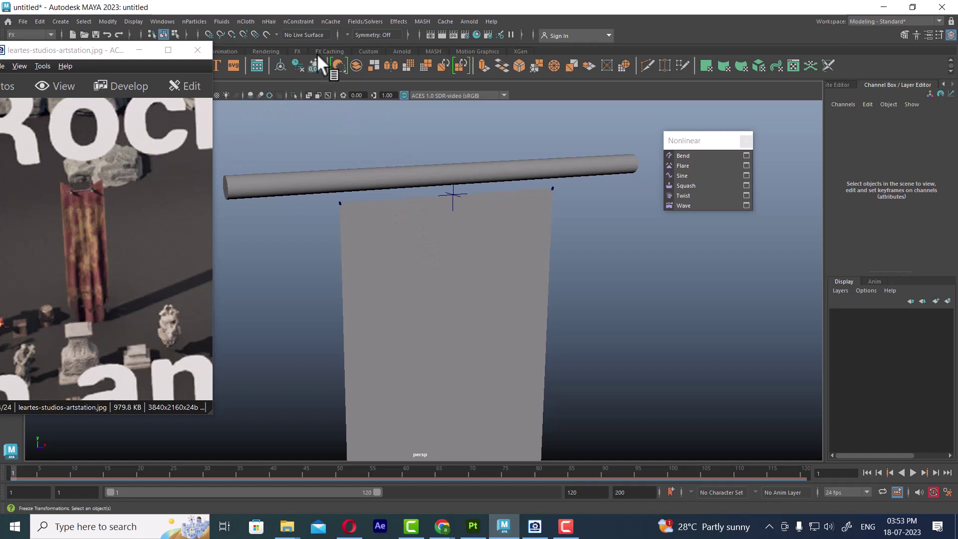
- Create a polygon torus and rotate it 90 on Z so it stands upright
left_click_drag(118, 49, 74, 141)
left_click(94, 64)
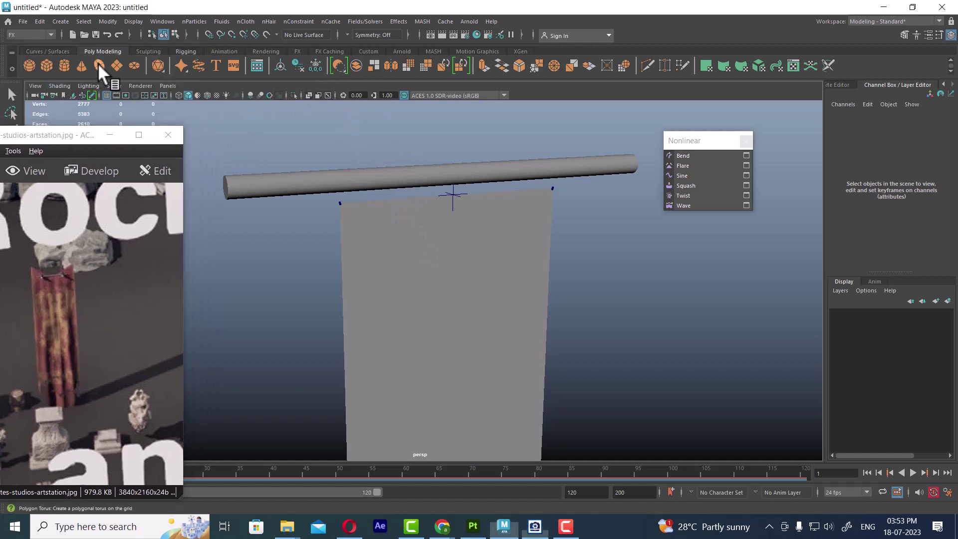
mouse_move(514, 412)
right_mouse_down("alt")
mouse_move(421, 304)
mouse_move(449, 331)
mouse_move(453, 368)
right_mouse_up("alt")
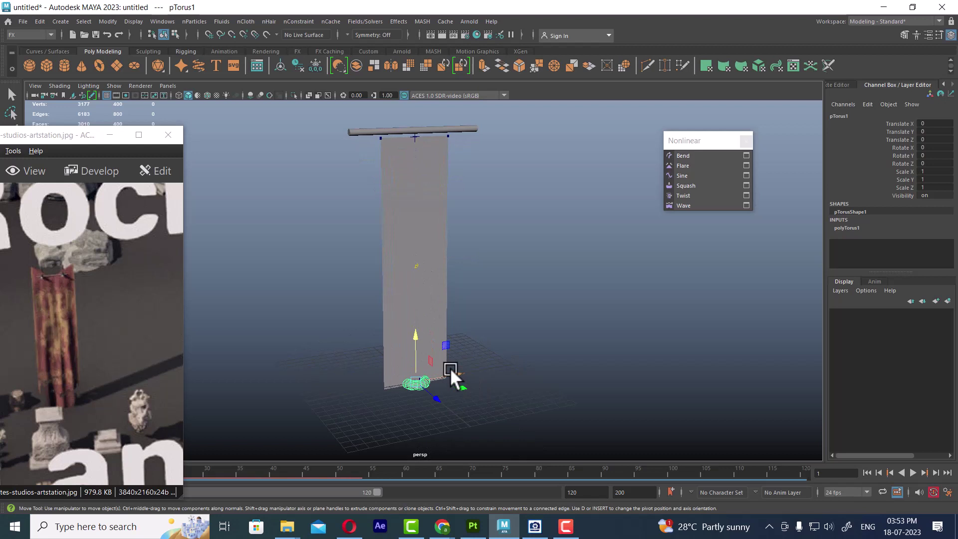
key("e")
left_click_drag(409, 351, 354, 384)
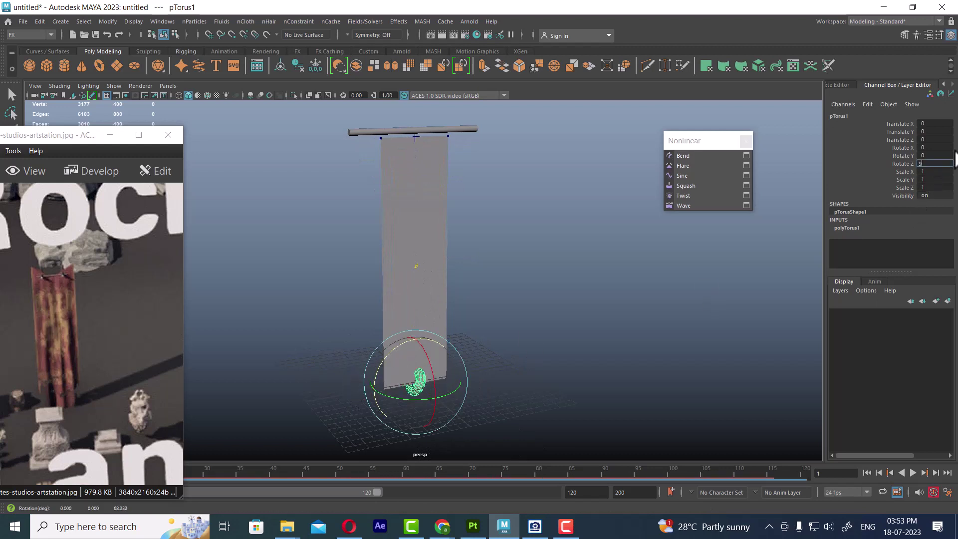
type("0")
key("Return")
- Move the upright torus up onto the left end of the rod
right_click_drag(463, 306, 476, 354, "alt")
key("w")
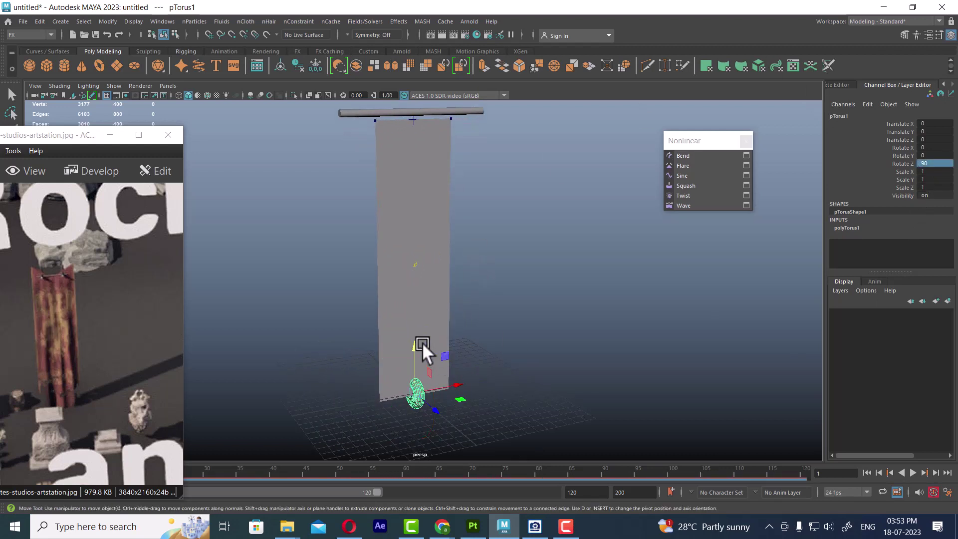
mouse_move(421, 342)
left_mouse_down()
mouse_move(389, 160)
mouse_move(414, 124)
left_mouse_up()
scroll(456, 281, "up", 3)
scroll(456, 280, "up", 2)
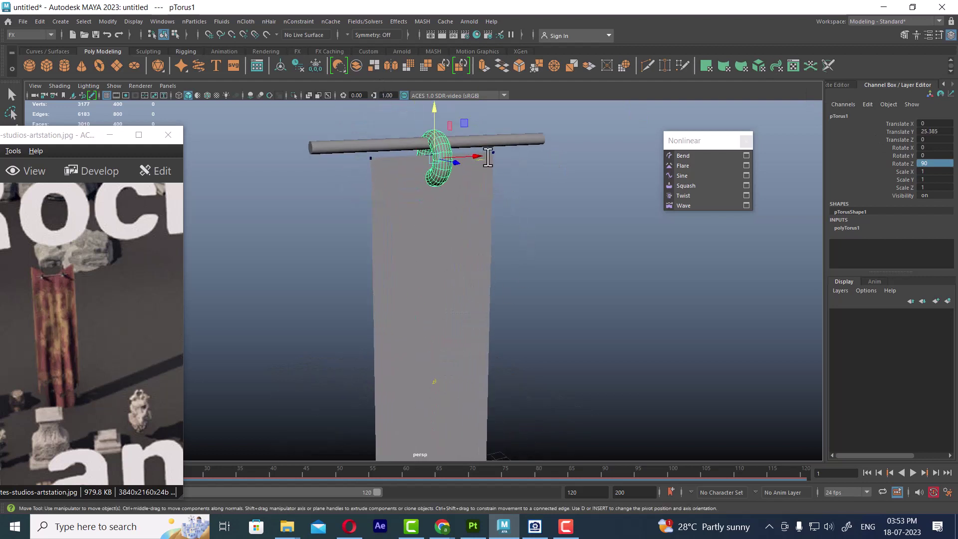
left_click_drag(487, 157, 439, 158)
scroll(438, 179, "up", 2)
scroll(472, 251, "up", 2)
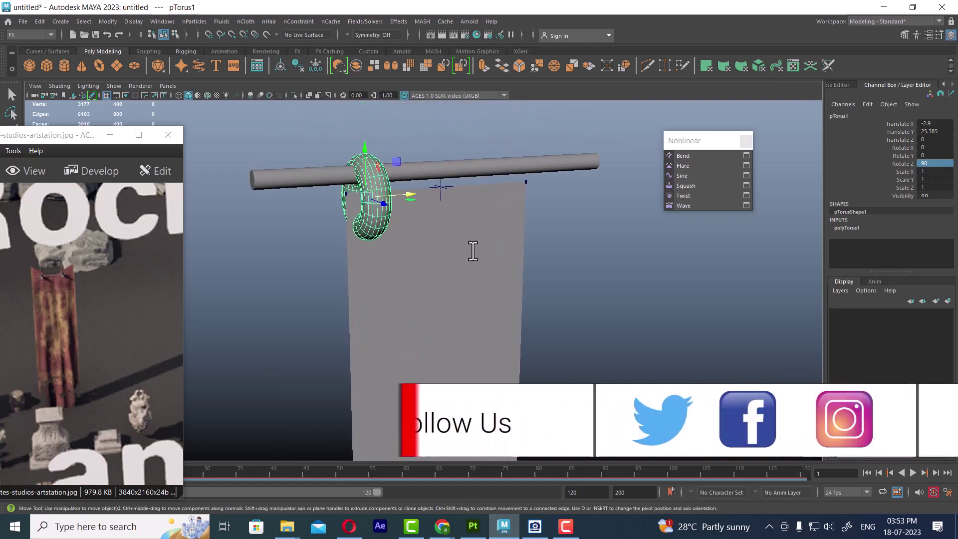
mouse_move(410, 195)
left_mouse_down()
mouse_move(422, 193)
mouse_move(428, 214)
left_mouse_up()
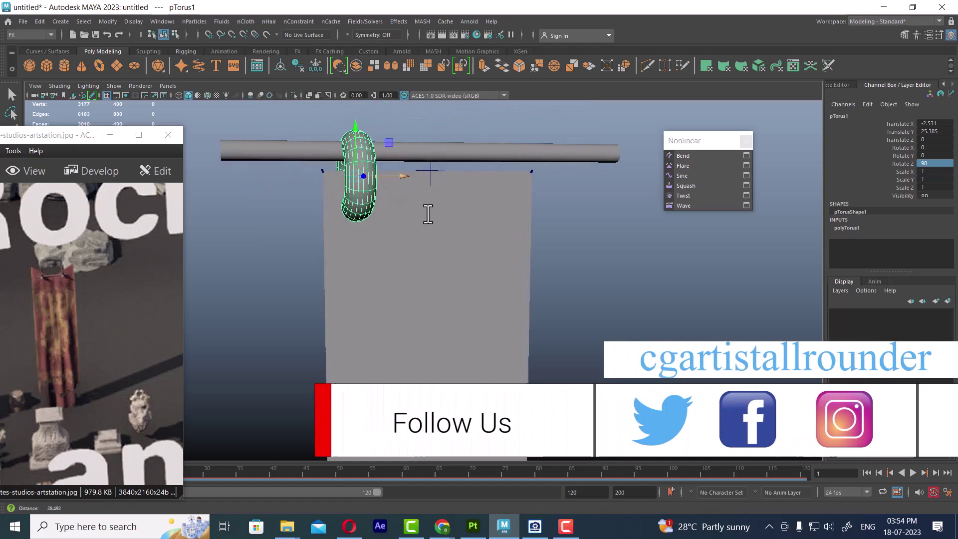
- Duplicate the torus and place the copy on the rod's right end
key("ctrl+d")
left_click_drag(409, 177, 539, 171)
left_click_drag(560, 214, 545, 251, "alt")
- Select the cloth banner and switch it to vertex selection
left_click(369, 235)
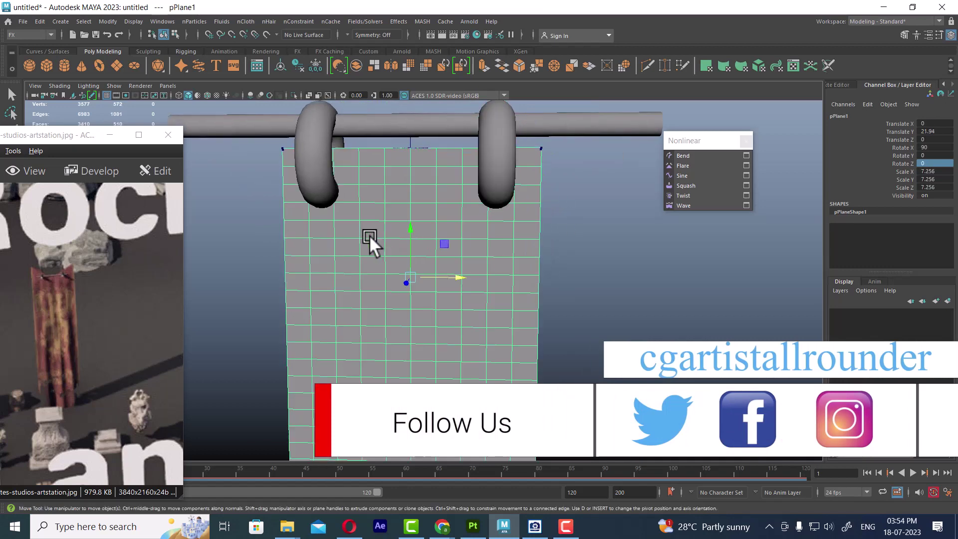
left_click(405, 161)
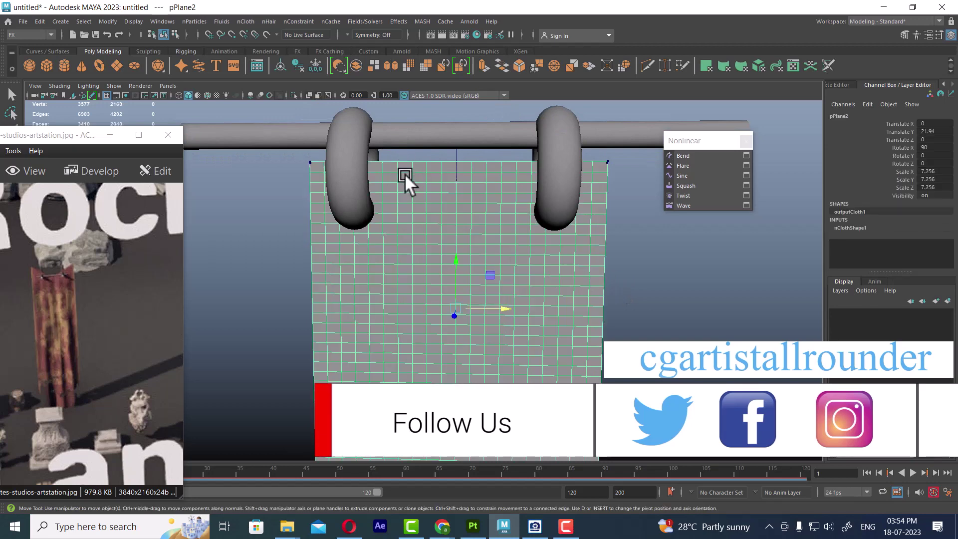
right_click_drag(424, 110, 269, 107)
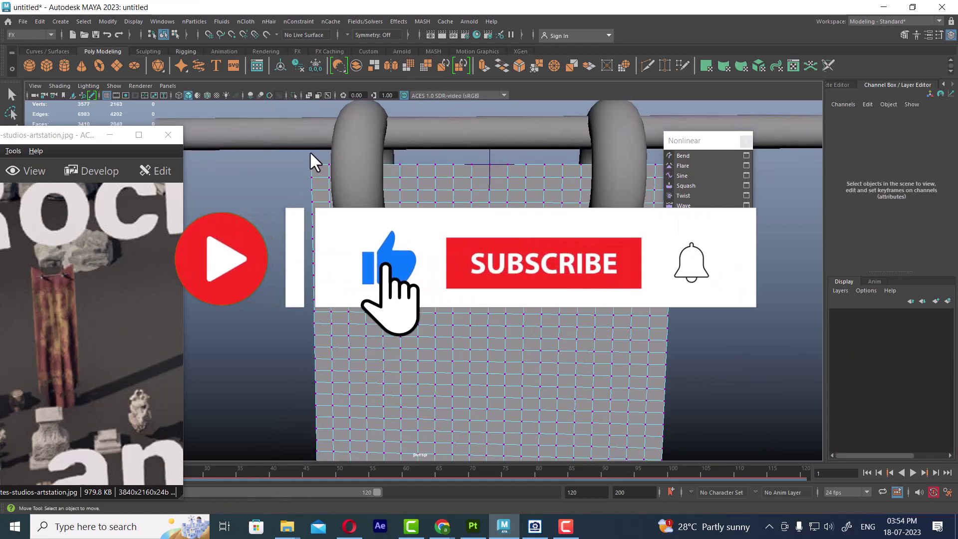
- Attach the banner vertices around the left ring to pTorus1 with an nConstraint
left_click_drag(313, 160, 389, 199)
key("space")
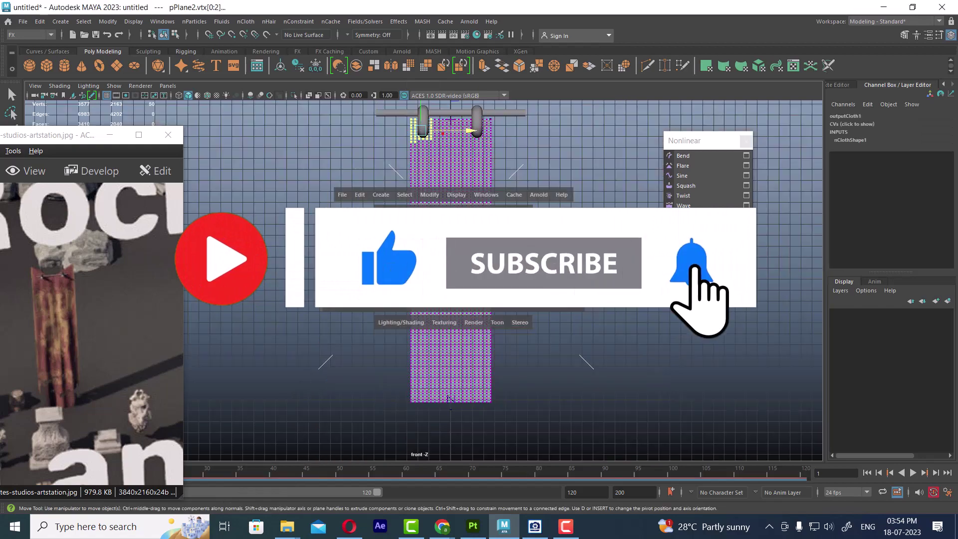
scroll(532, 380, "up", 8)
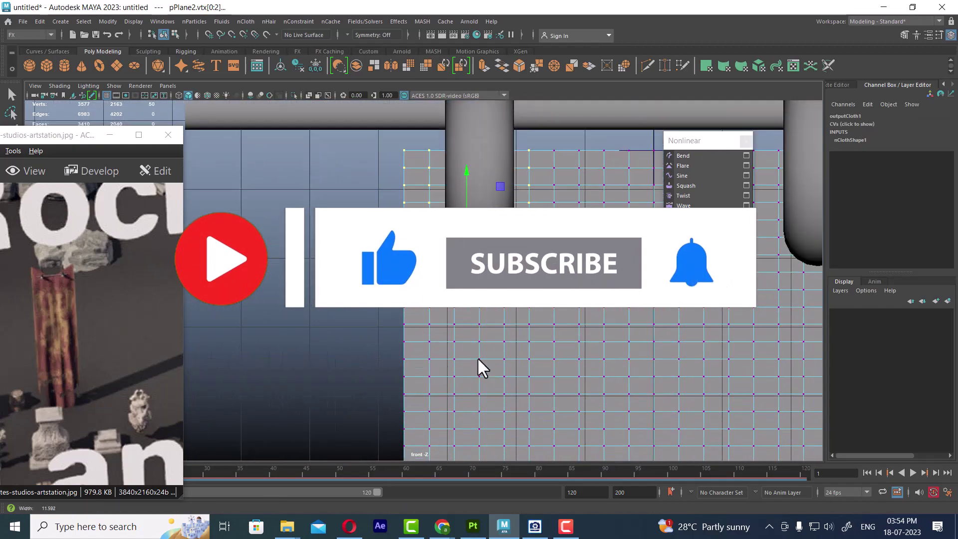
left_click_drag(390, 135, 538, 277)
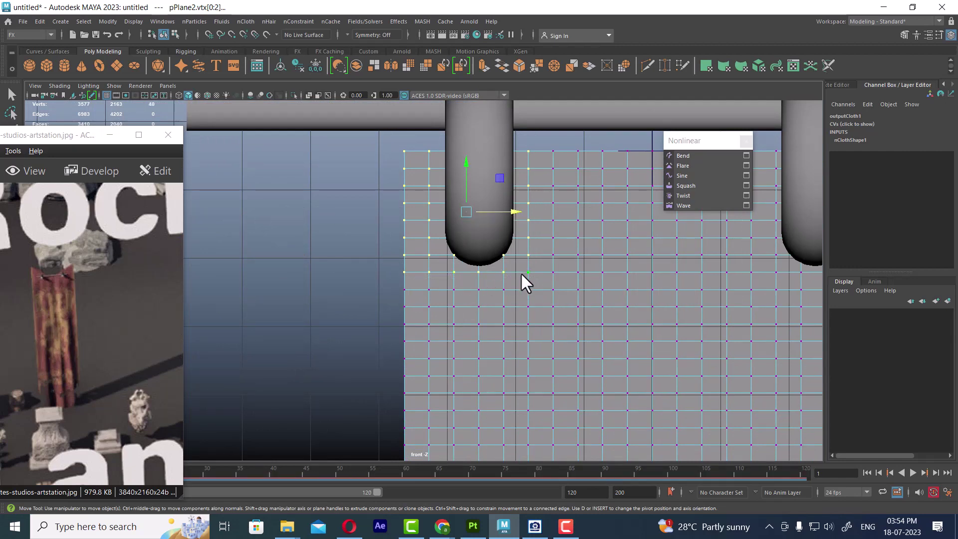
middle_click_drag(522, 271, 441, 193, "alt")
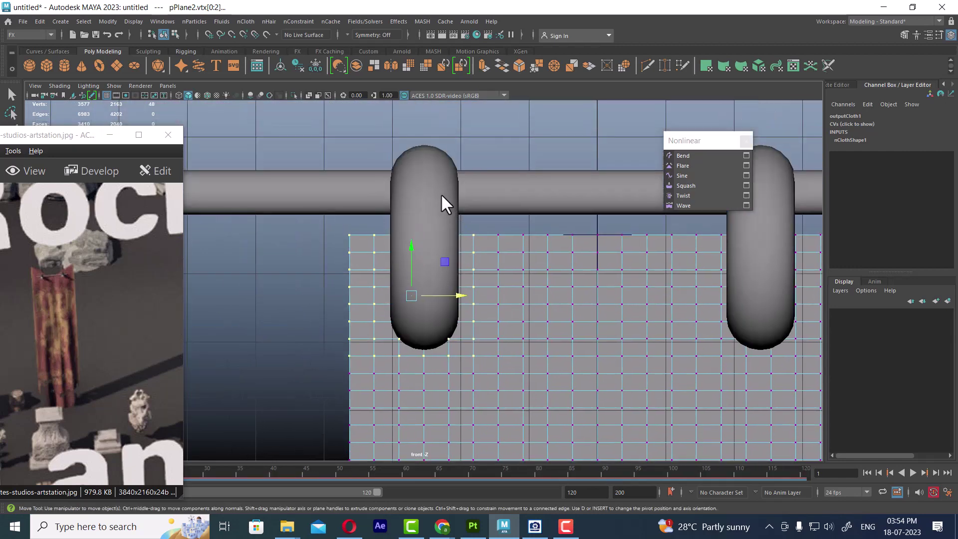
left_click(441, 193)
left_click(299, 21)
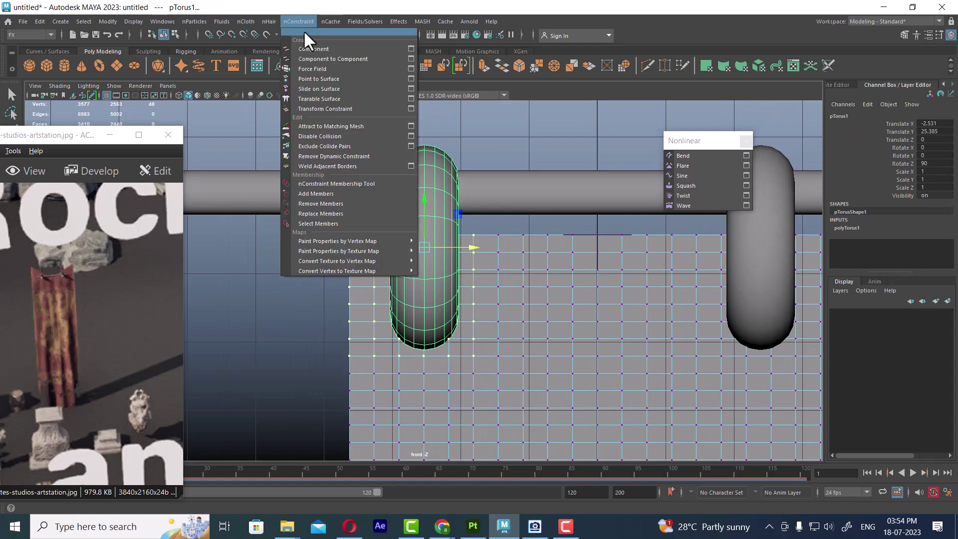
left_click(334, 90)
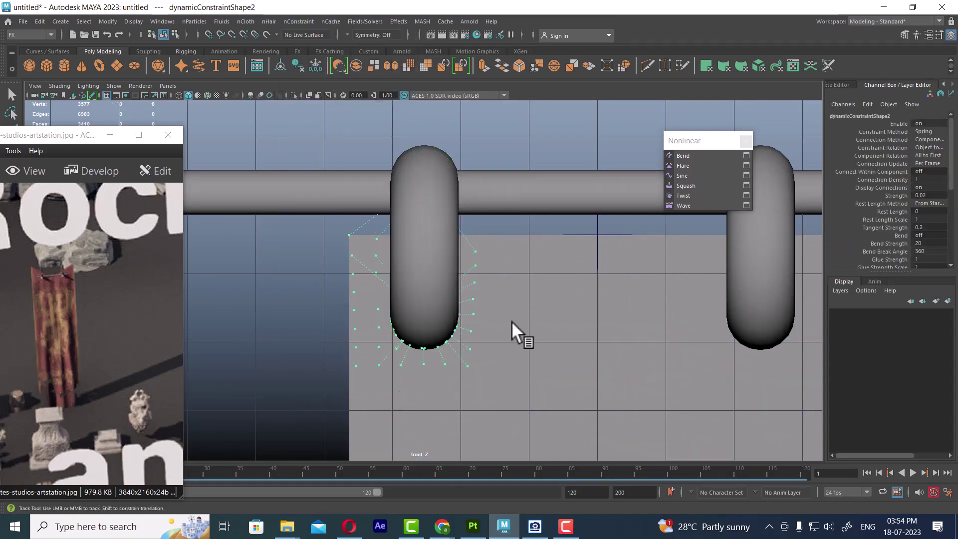
- Reselect the banner plane and put it back in vertex mode
mouse_move(511, 321)
middle_mouse_down("alt")
mouse_move(526, 312)
mouse_move(495, 299)
middle_mouse_up("alt")
left_click(604, 312)
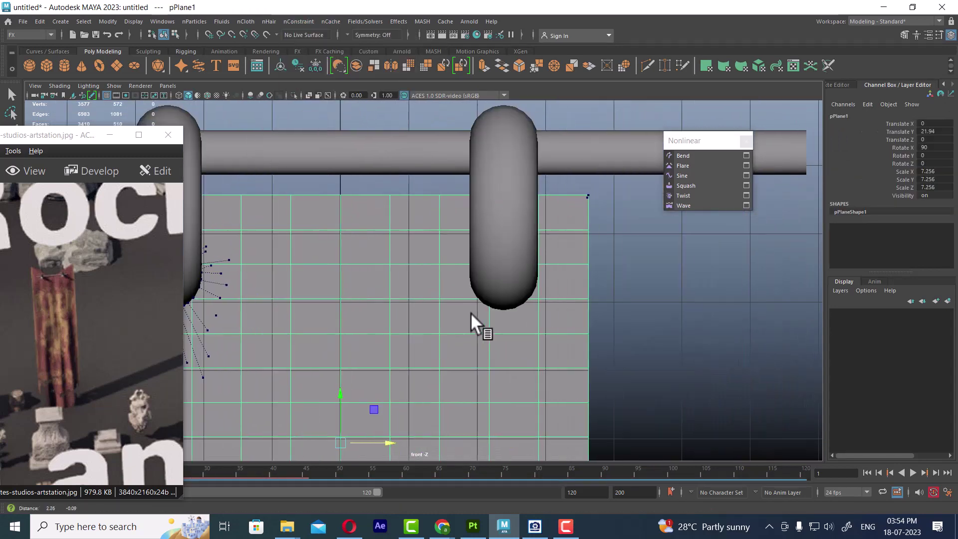
scroll(474, 321, "down", 5)
right_click_drag(568, 196, 520, 201)
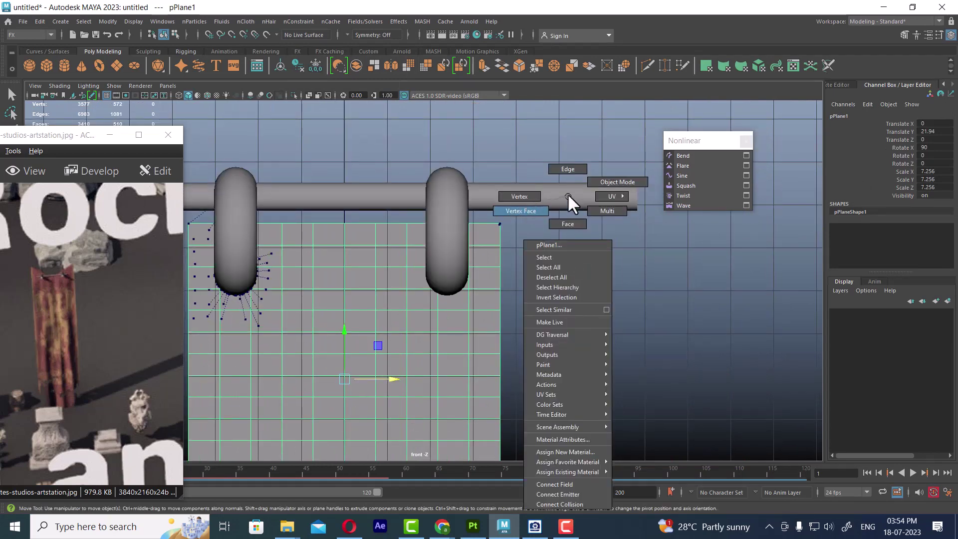
left_click(528, 285)
scroll(507, 262, "up", 1)
right_click_drag(494, 196, 557, 163)
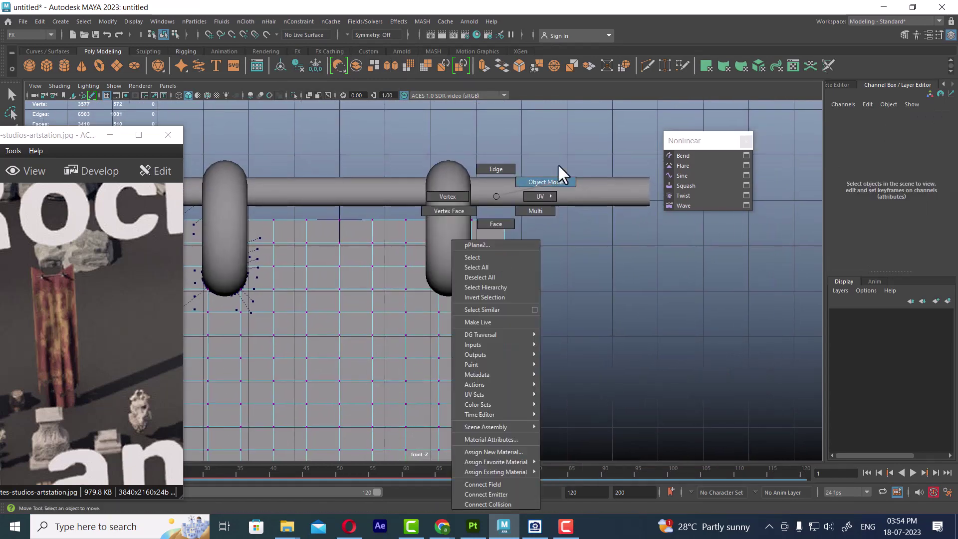
left_click(489, 254)
- Box-select the cloth vertices around the right ring and constrain them to pTorus2
mouse_move(547, 196)
right_mouse_down()
mouse_move(546, 237)
mouse_move(497, 210)
right_mouse_up()
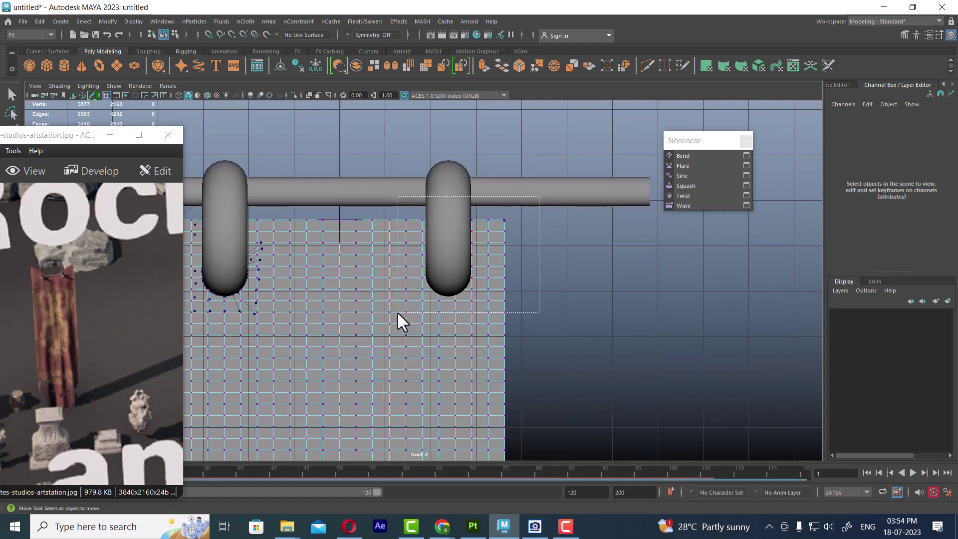
left_click_drag(398, 312, 396, 314)
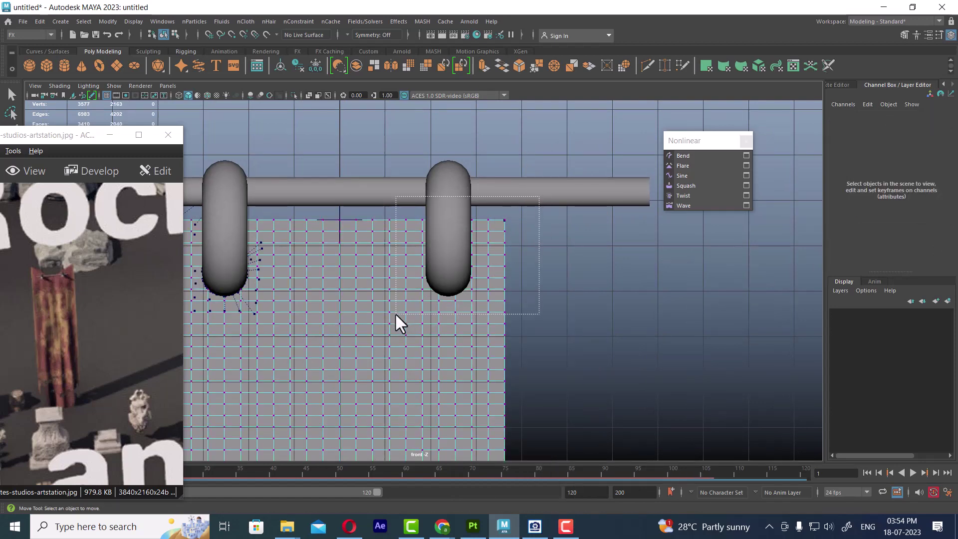
left_click_drag(394, 312, 395, 316)
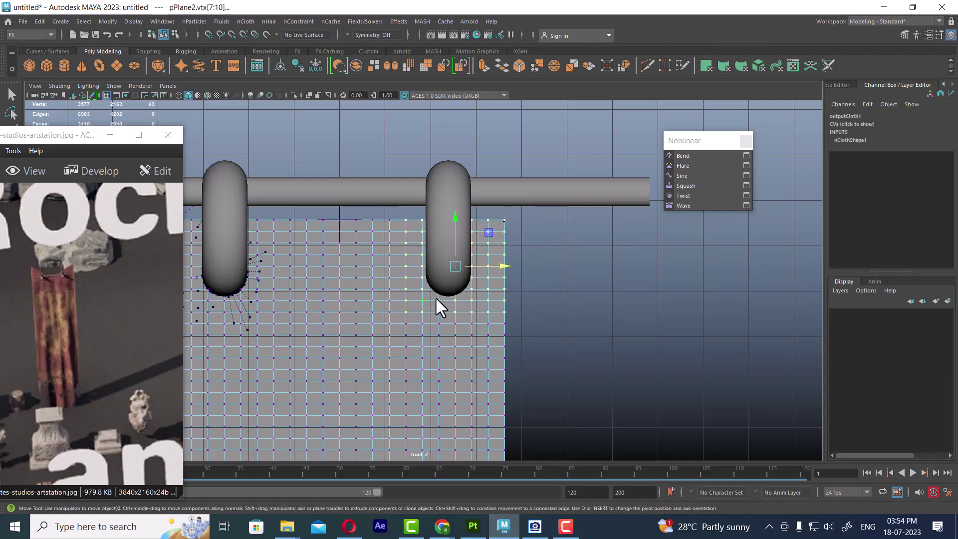
left_click(461, 181, "shift")
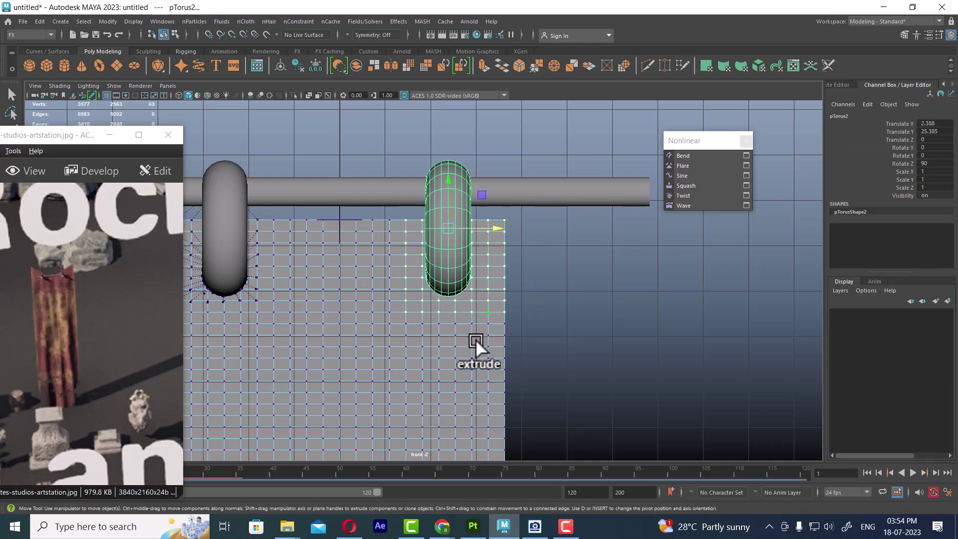
left_click(297, 20)
left_click(335, 89)
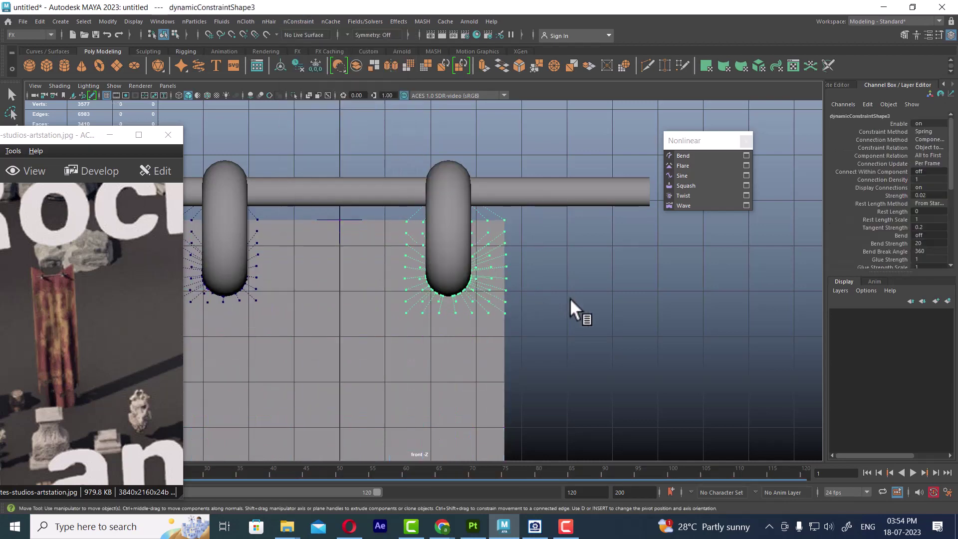
- Play the cloth simulation to watch the banner drape from both rings
scroll(472, 319, "down", 3)
scroll(490, 256, "down", 3)
scroll(490, 256, "down", 2)
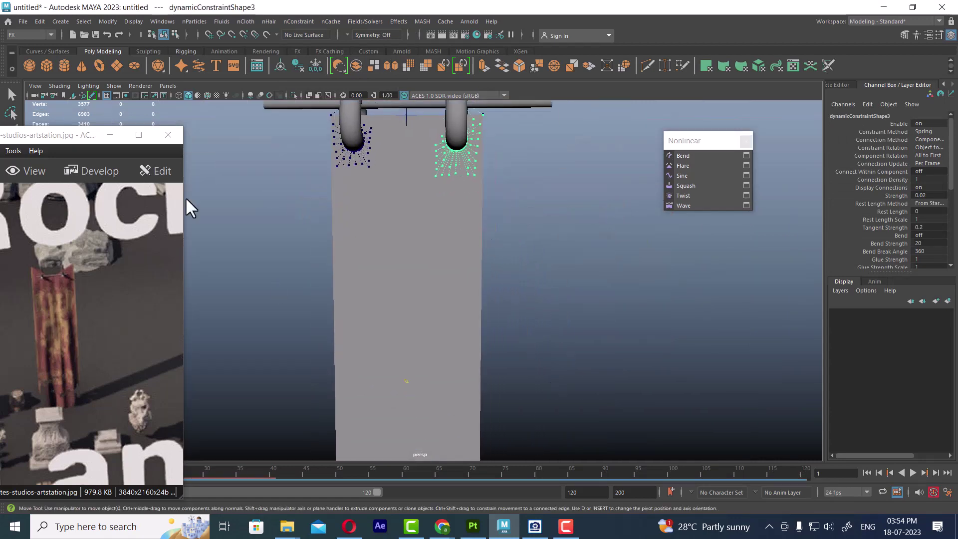
left_click(109, 135)
scroll(496, 315, "down", 3)
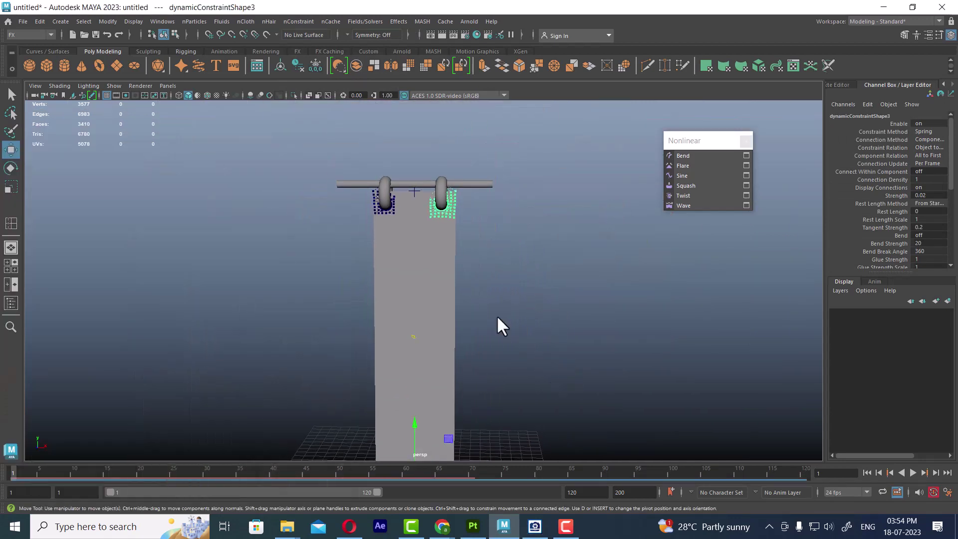
left_click(913, 472)
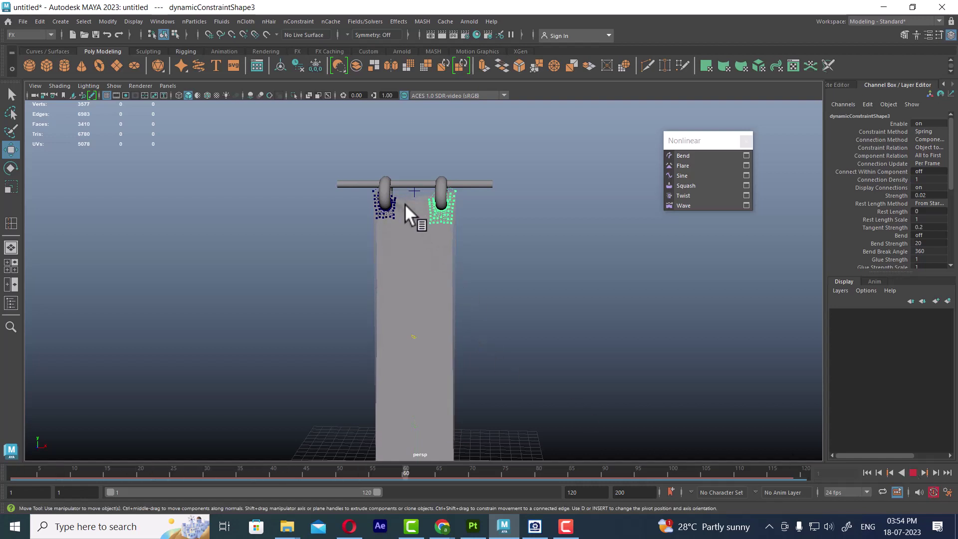
mouse_move(484, 367)
left_mouse_down("alt")
mouse_move(545, 384)
mouse_move(465, 246)
mouse_move(483, 286)
mouse_move(468, 291)
mouse_move(678, 382)
left_mouse_up("alt")
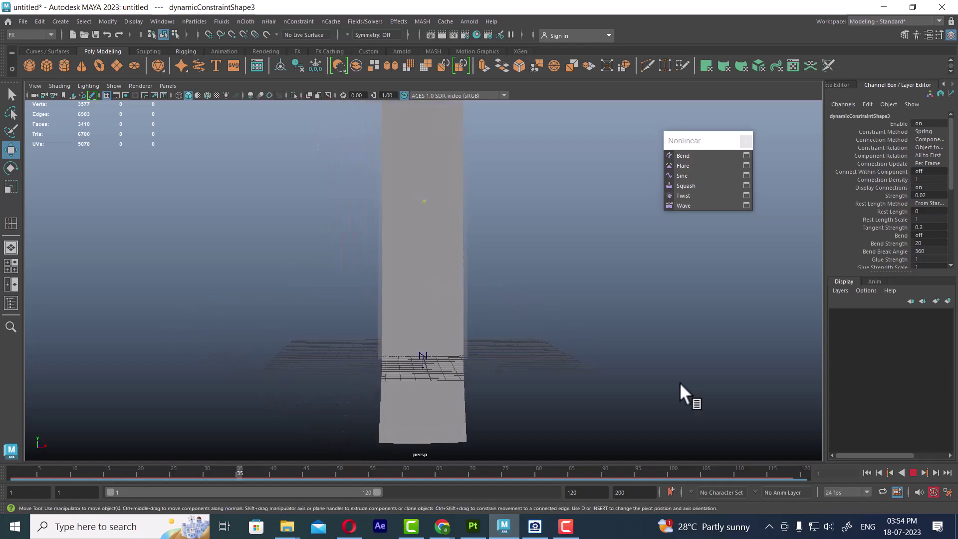
left_click(913, 472)
mouse_move(562, 286)
middle_mouse_down("alt")
mouse_move(523, 357)
mouse_move(428, 210)
middle_mouse_up("alt")
- Key pTorus1 at frame 1, then slide it right toward the centre at frame 40
left_click(392, 195)
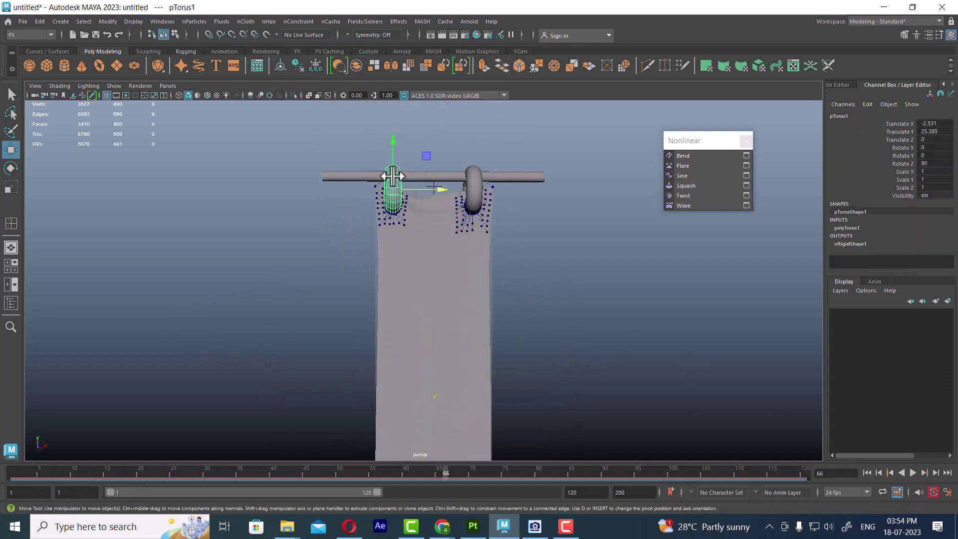
left_click(18, 472)
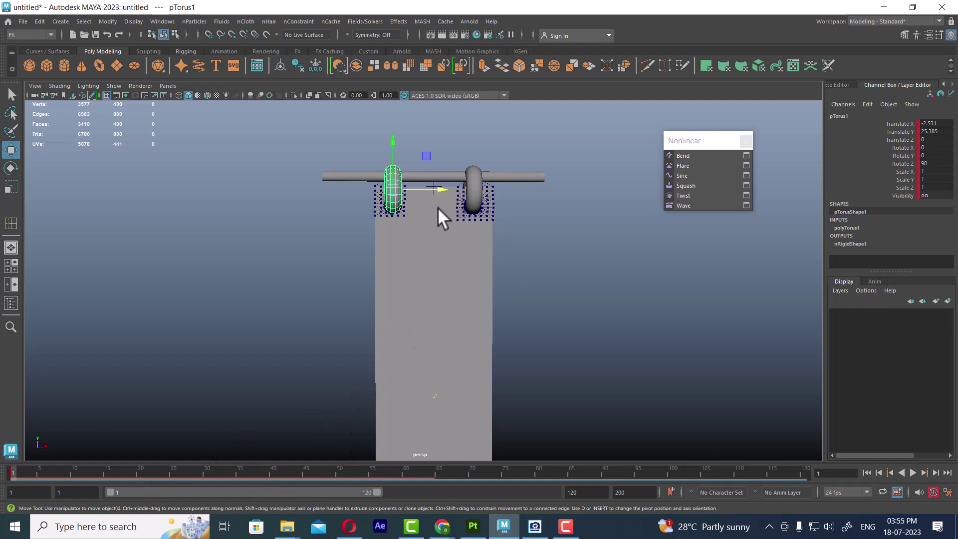
left_click(270, 472)
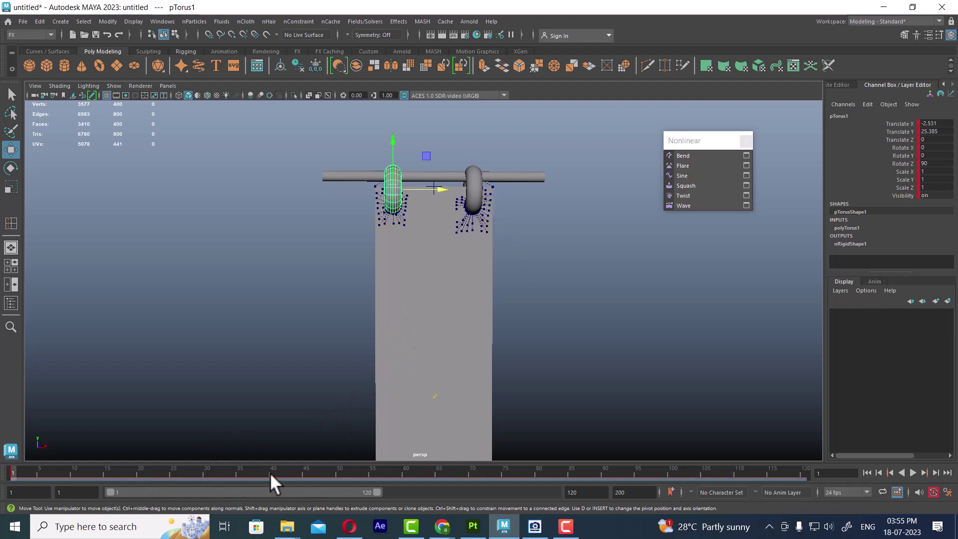
left_click(439, 189)
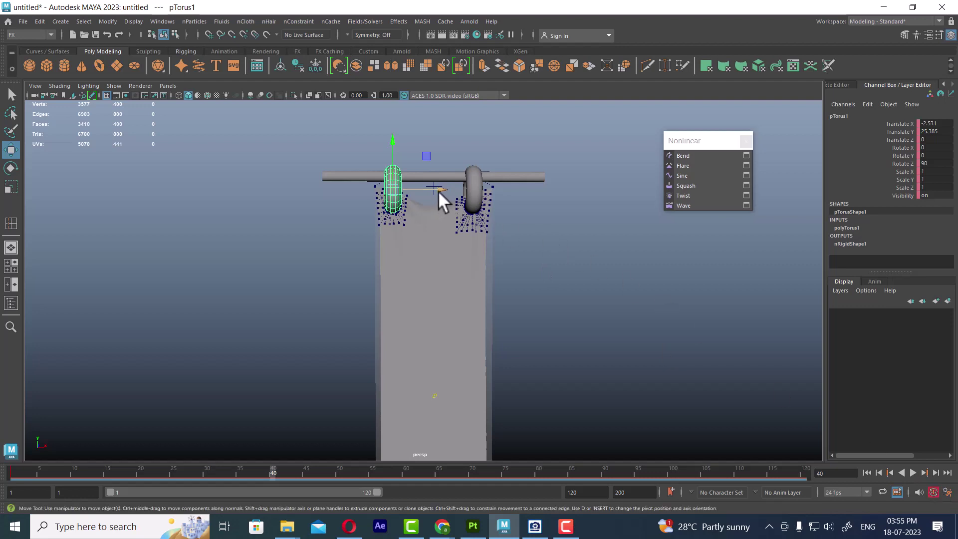
left_click_drag(437, 191, 460, 188)
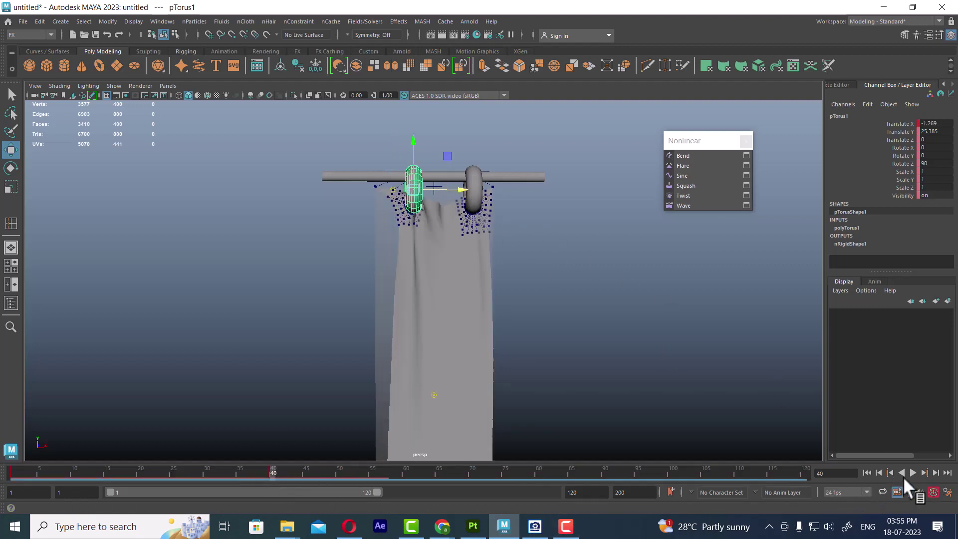
- Slide pTorus2 left toward the rod's centre at frame 40
left_click(866, 472)
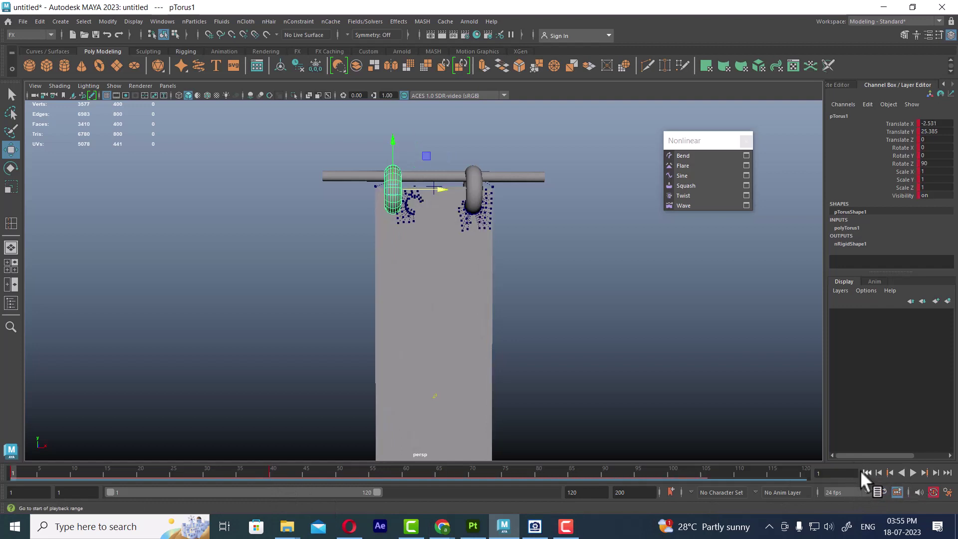
left_click(470, 180)
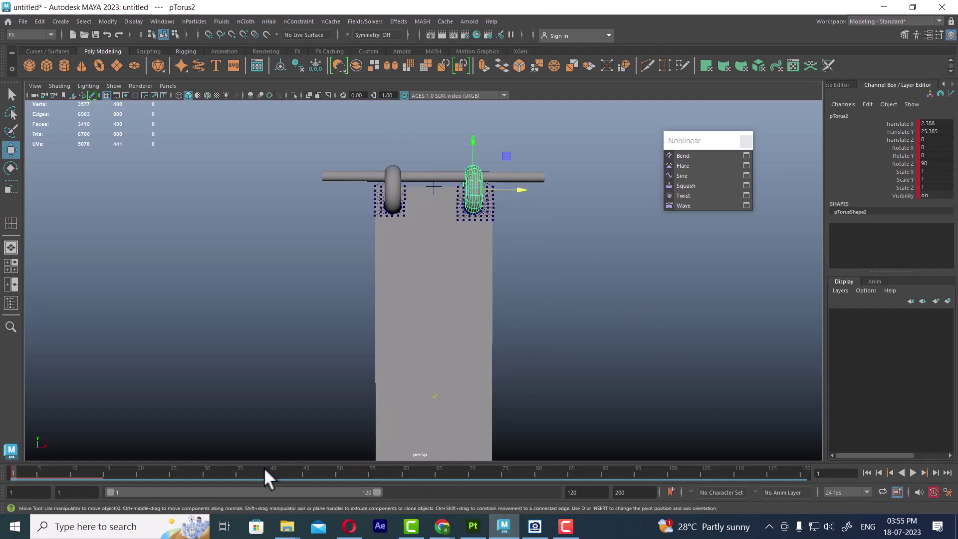
left_click(270, 470)
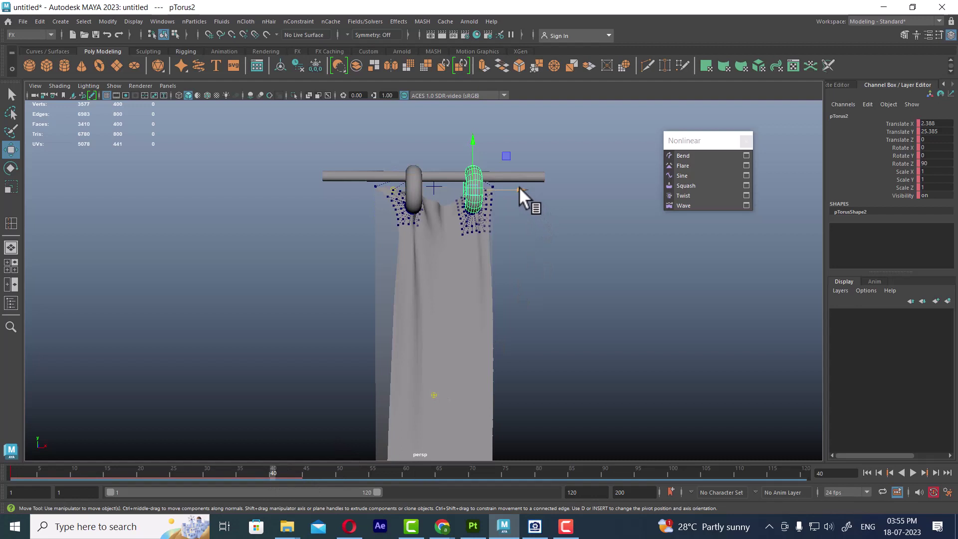
left_click_drag(518, 187, 508, 187)
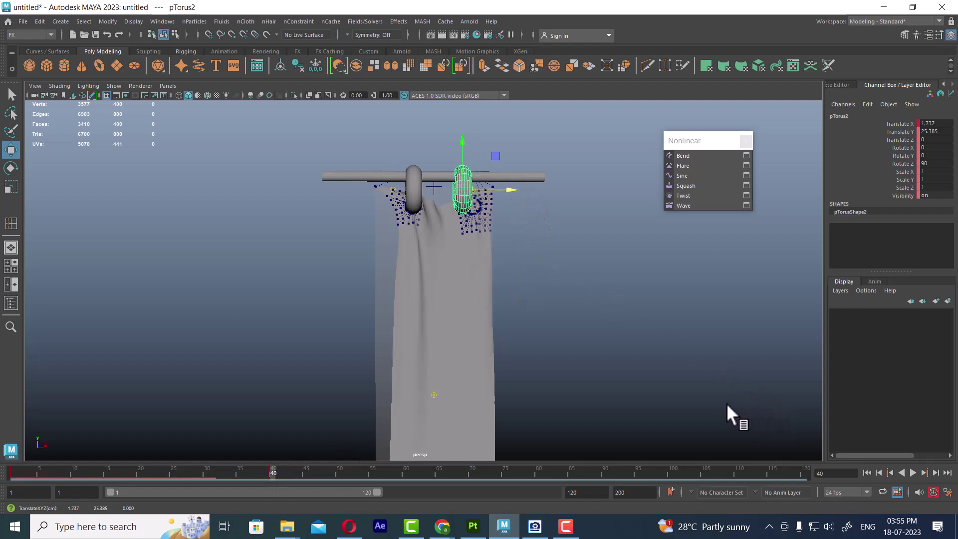
- Play the simulation and scrub back to about frame 24 to inspect the folds
left_click(890, 473)
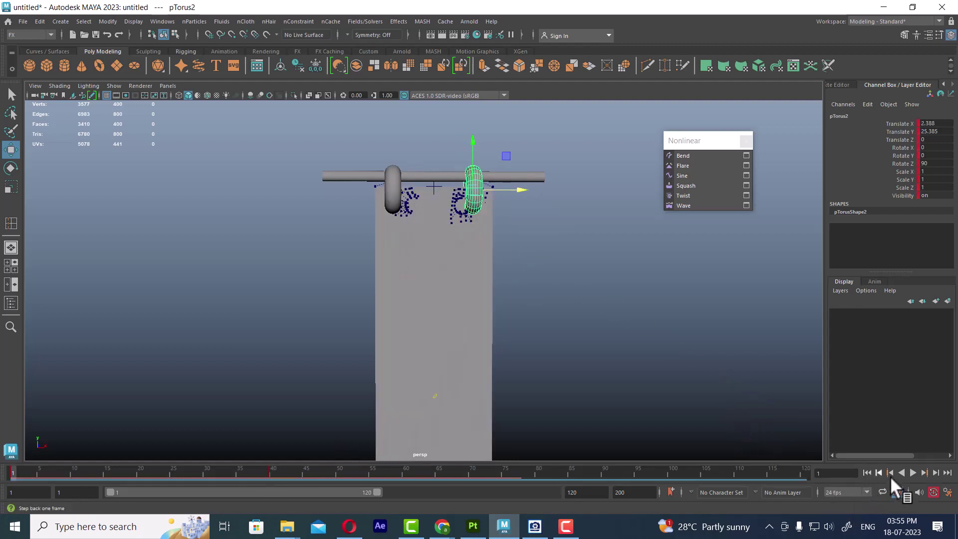
left_click(915, 469)
scroll(637, 284, "down", 2)
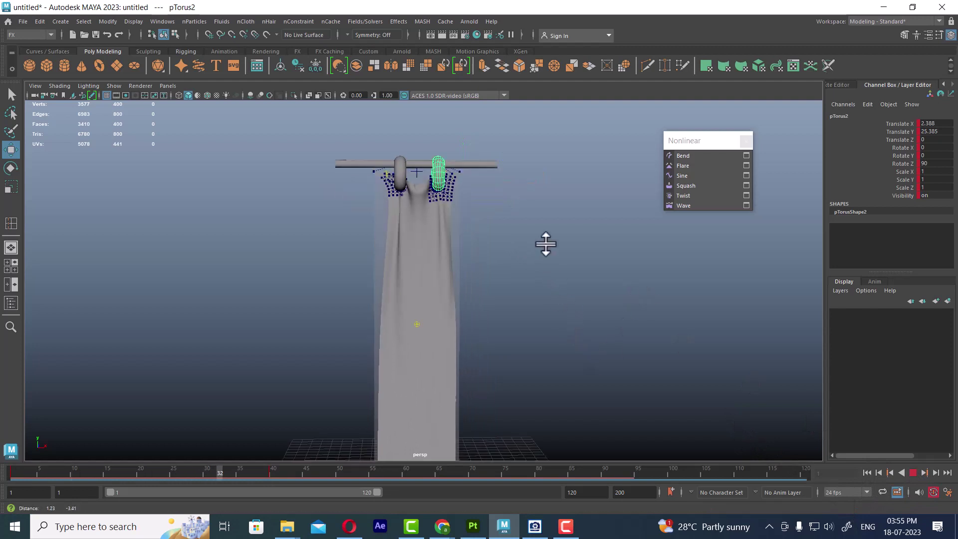
left_click_drag(546, 242, 568, 306, "alt")
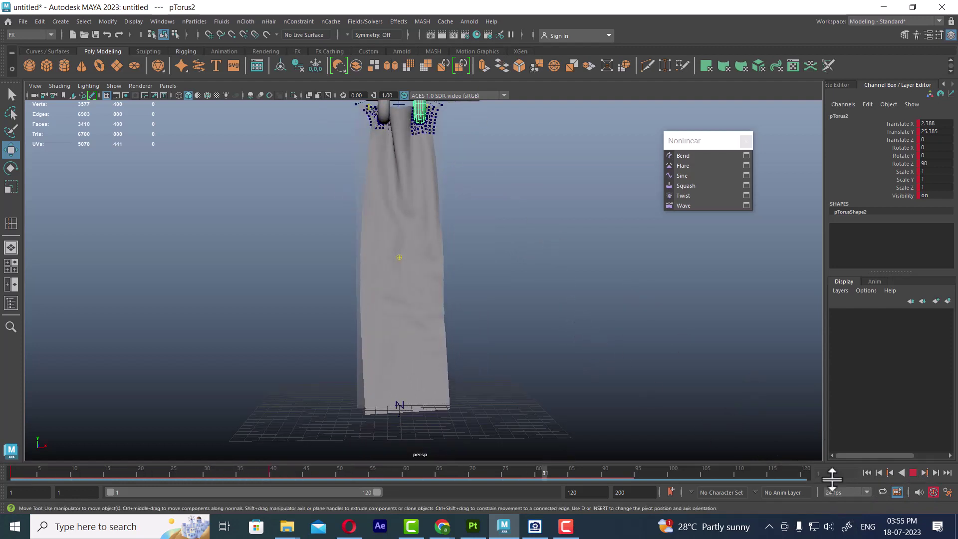
left_click(914, 471)
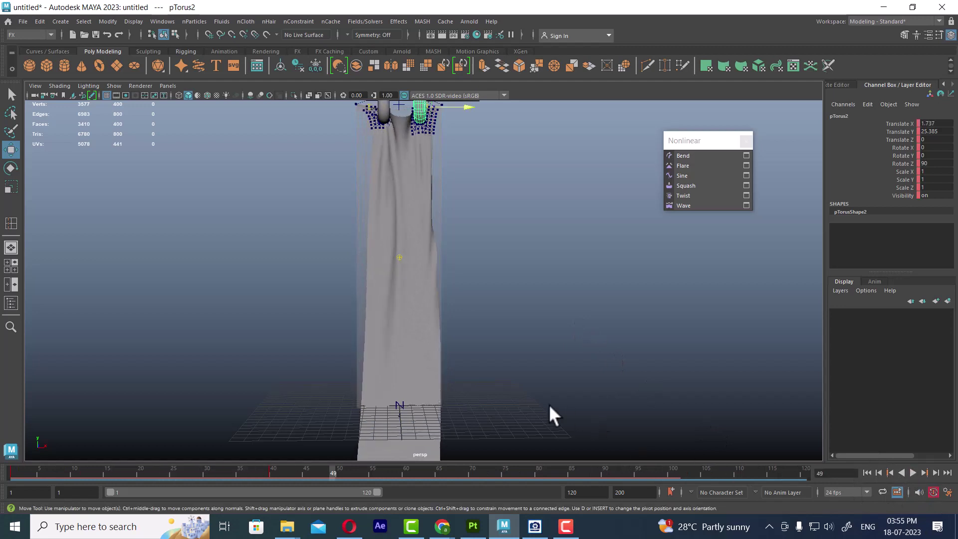
mouse_move(325, 473)
left_mouse_down()
mouse_move(235, 475)
mouse_move(260, 477)
left_mouse_up()
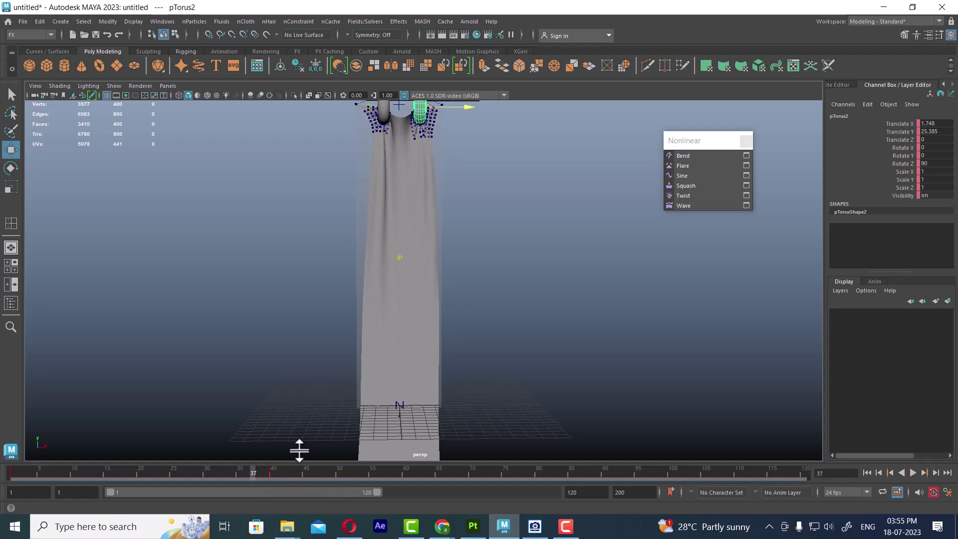
mouse_move(298, 448)
left_mouse_down("alt")
mouse_move(500, 289)
mouse_move(420, 316)
mouse_move(441, 423)
left_mouse_up("alt")
left_click_drag(297, 479, 146, 473)
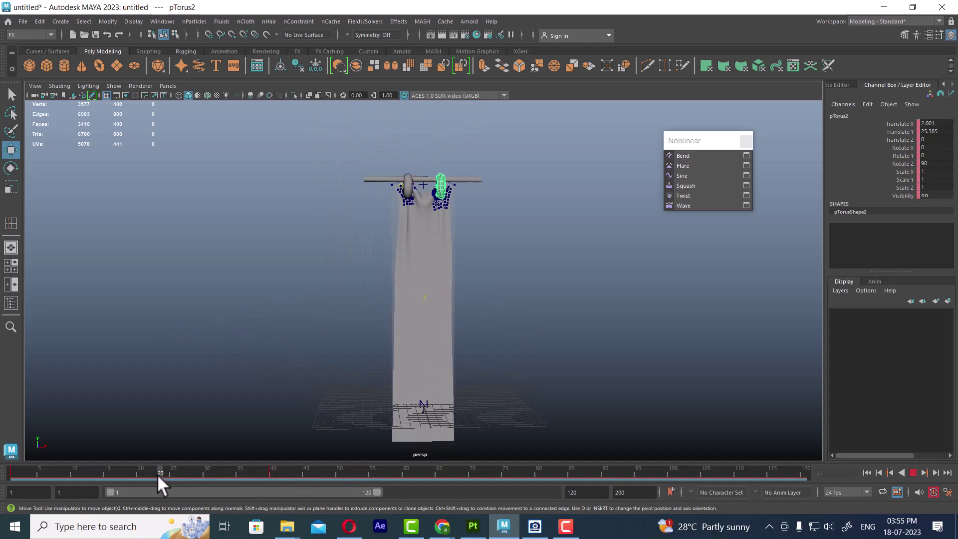
mouse_move(157, 473)
left_mouse_down()
mouse_move(149, 476)
mouse_move(174, 478)
left_mouse_up()
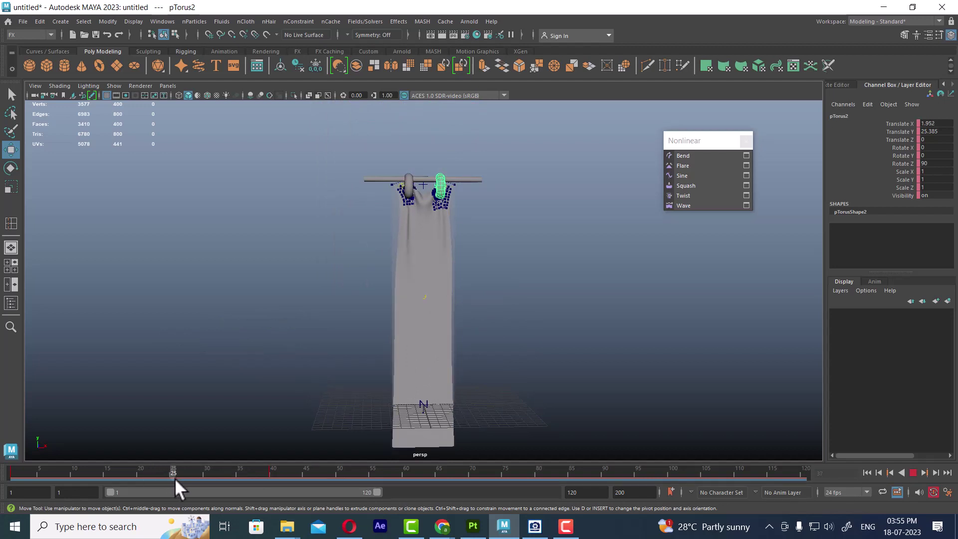
mouse_move(321, 409)
middle_mouse_down("alt")
mouse_move(576, 309)
mouse_move(477, 278)
mouse_move(435, 281)
middle_mouse_up("alt")
- Bring up the ACDSee reference banner image
scroll(429, 266, "up", 3)
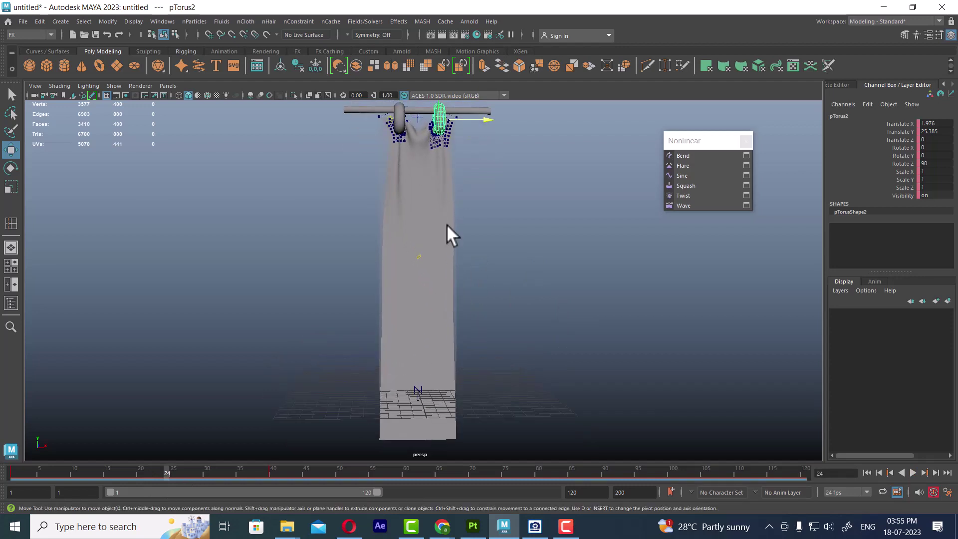
scroll(447, 223, "up", 2)
left_click(534, 526)
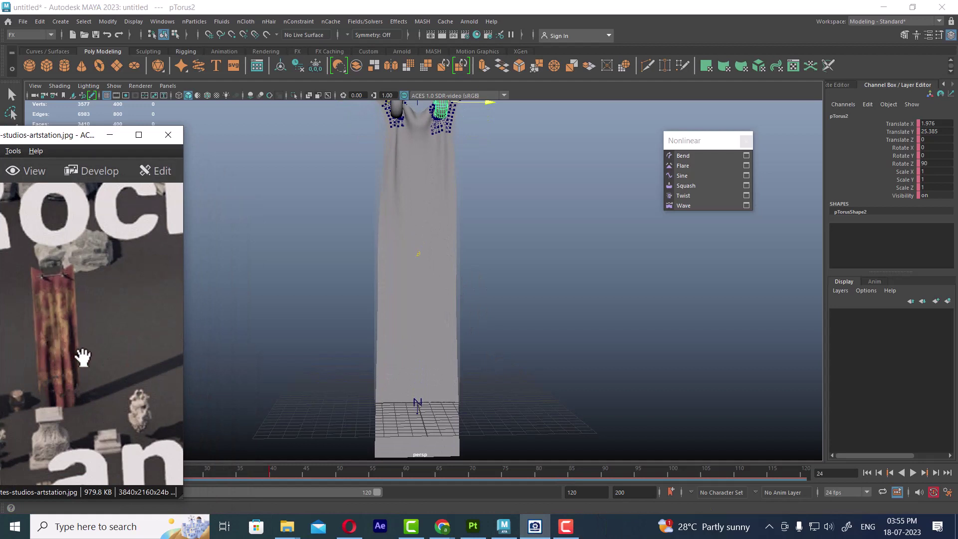
left_click_drag(476, 364, 509, 319, "alt")
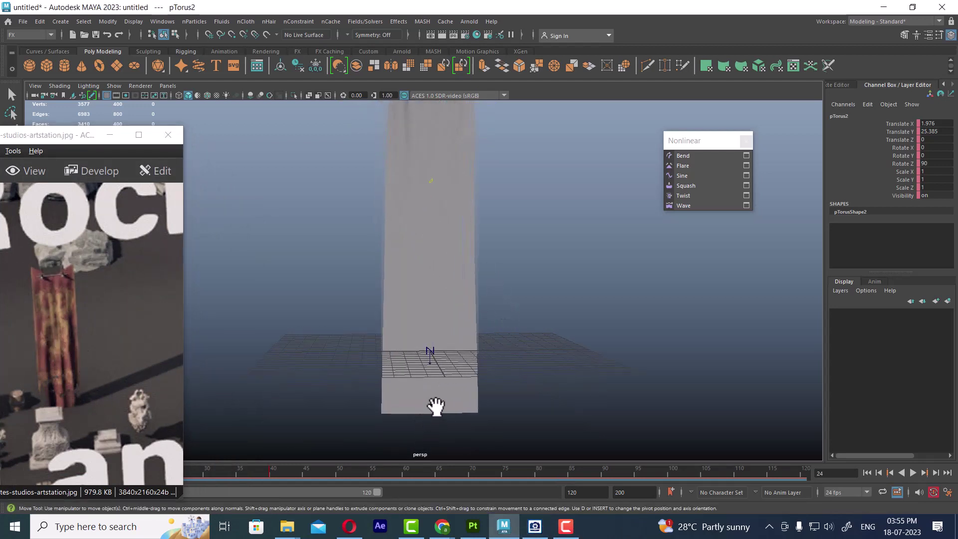
left_click_drag(435, 407, 453, 365, "alt")
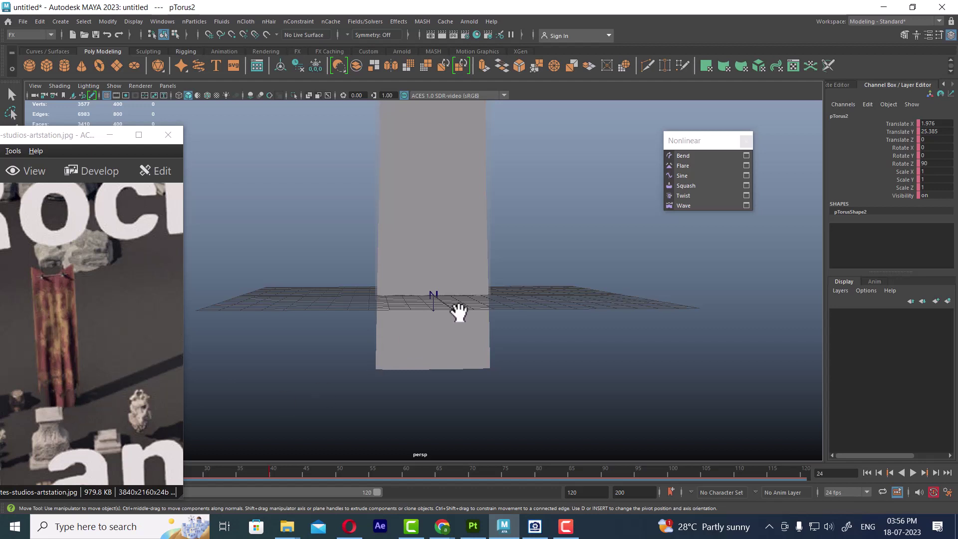
mouse_move(455, 310)
left_mouse_down("alt")
mouse_move(507, 352)
mouse_move(456, 314)
left_mouse_up("alt")
- Delete the construction history of the cloth plane
left_click(459, 276)
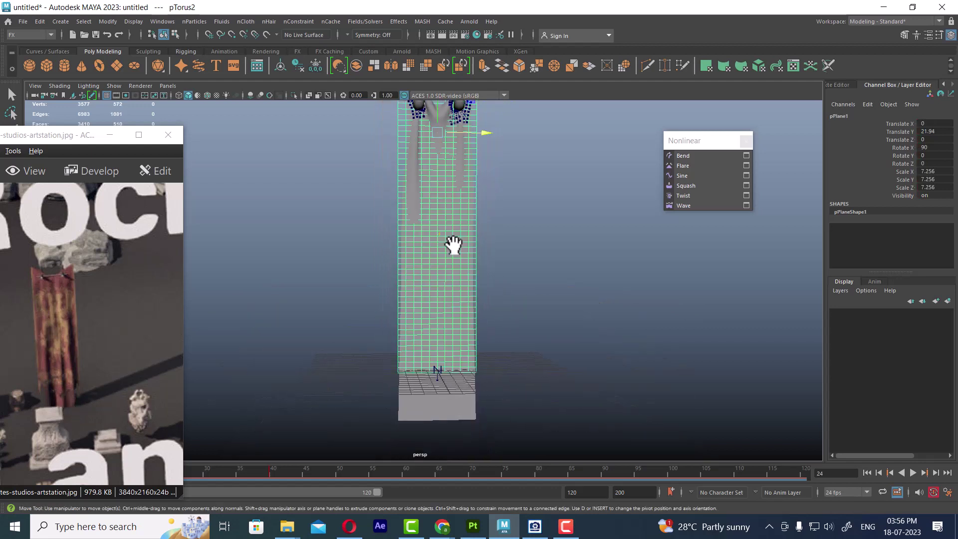
left_click(34, 21)
mouse_move(69, 141)
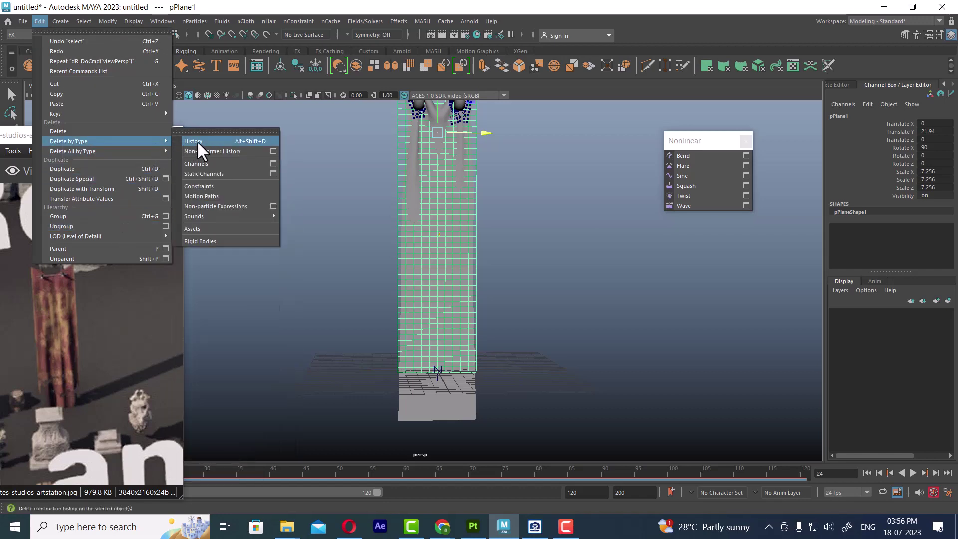
left_click(197, 141)
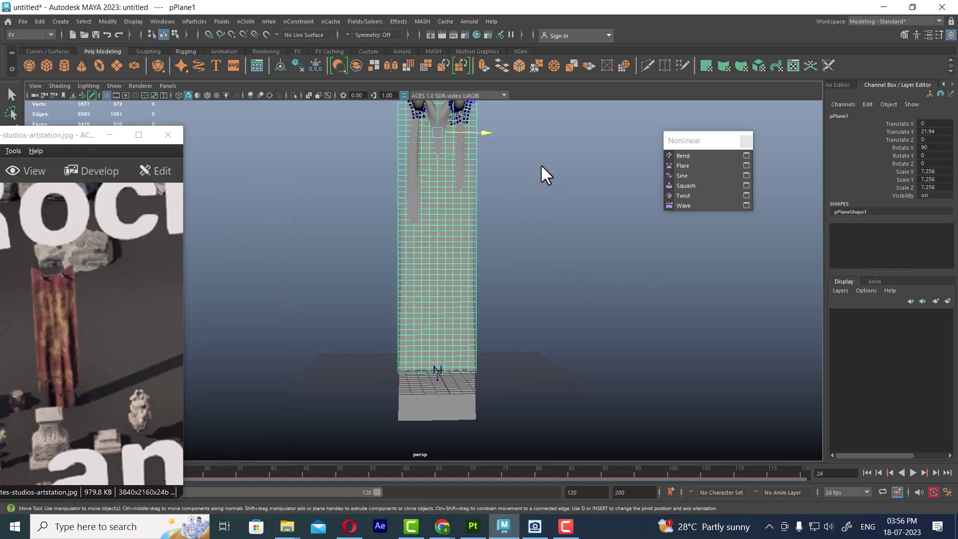
- Tear off Edit > Delete by Type as a floating window, then select pPlane2
left_click_drag(349, 132, 470, 305)
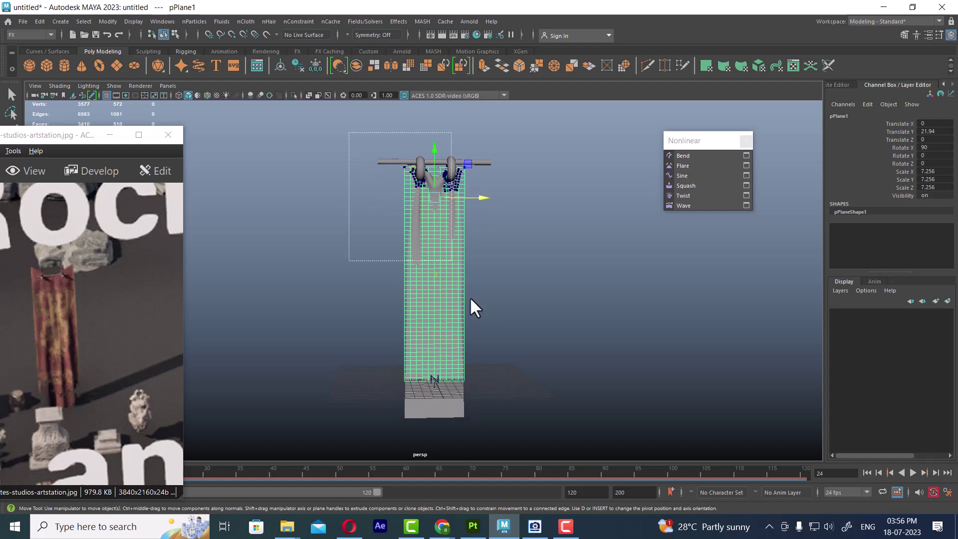
left_click(39, 22)
mouse_move(69, 140)
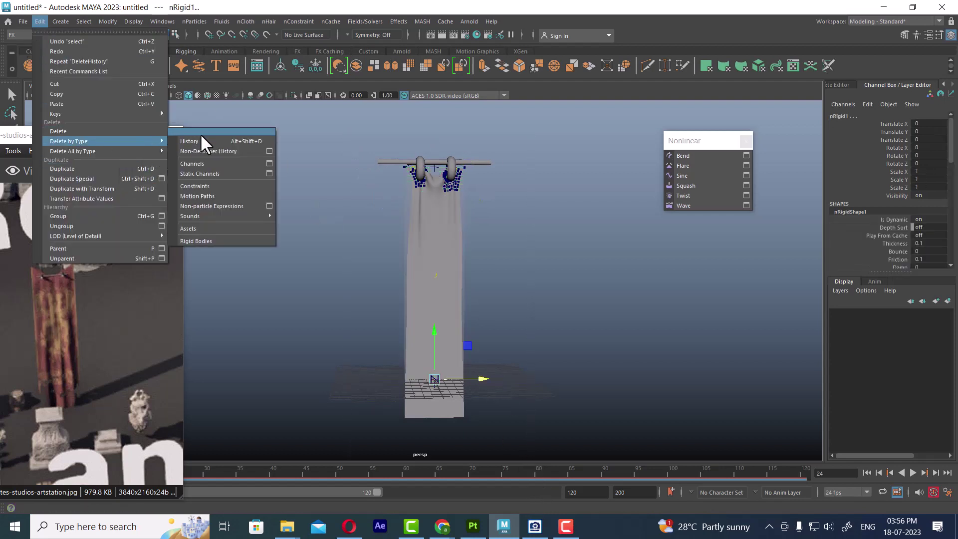
left_click(209, 128)
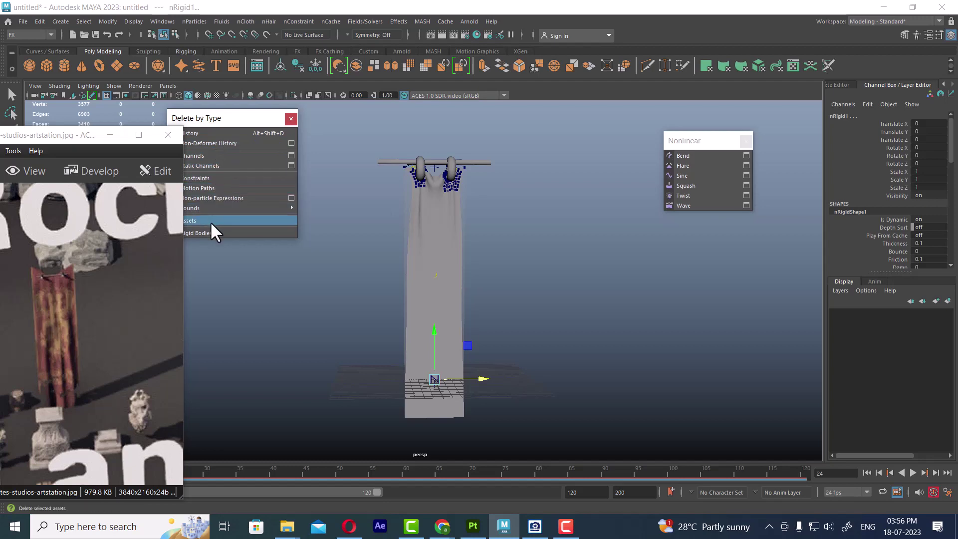
left_click(602, 299)
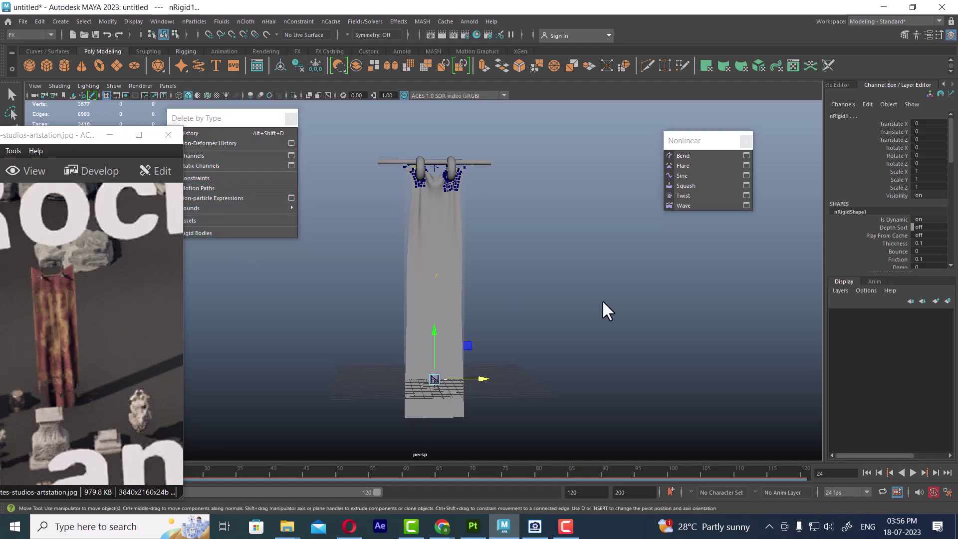
left_click(457, 238)
scroll(548, 274, "up", 3)
scroll(442, 406, "down", 2)
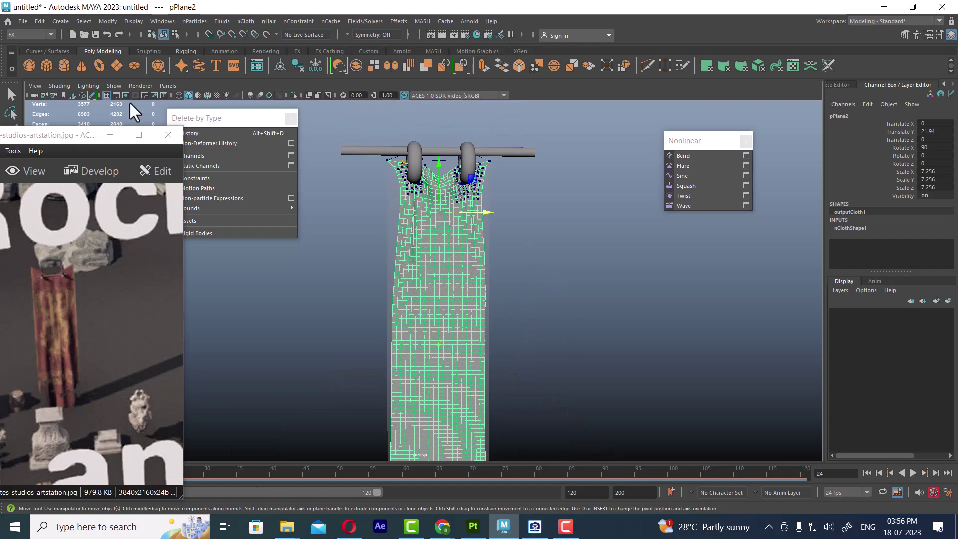
- Rewind and replay the cloth simulation, stopping at frame 37
left_click(110, 134)
left_click(866, 472)
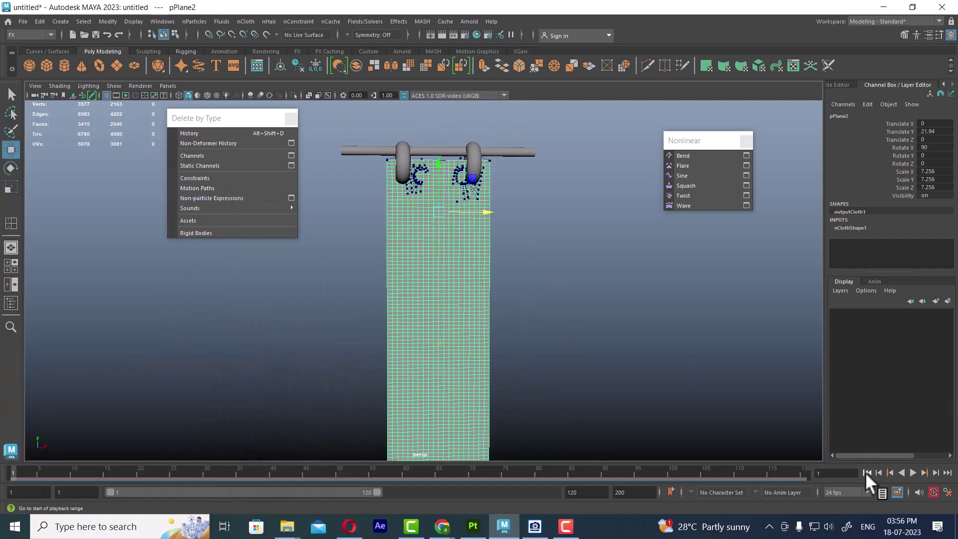
left_click(913, 471)
left_click(911, 471)
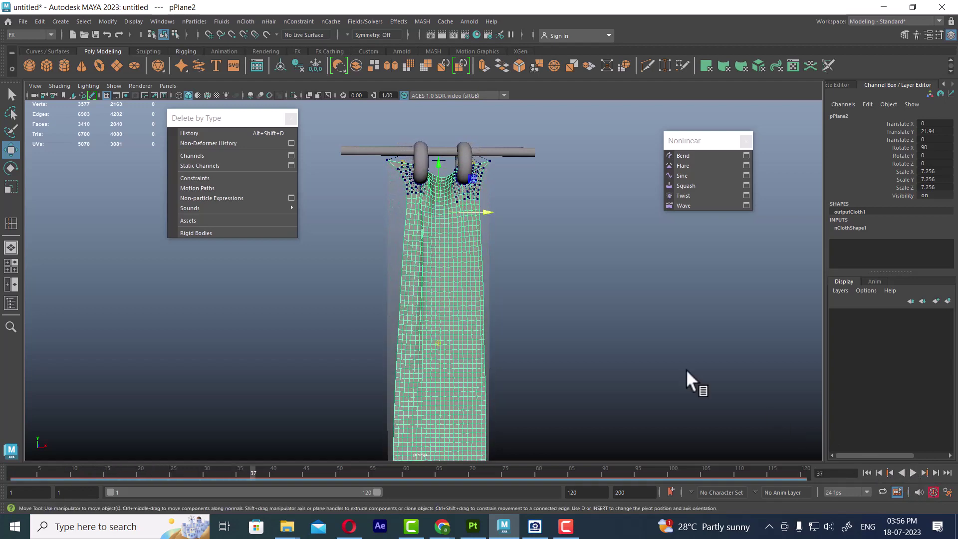
- Duplicate the draped pPlane2 and move the copy right to X 12.981
left_click_drag(457, 235, 465, 263, "alt")
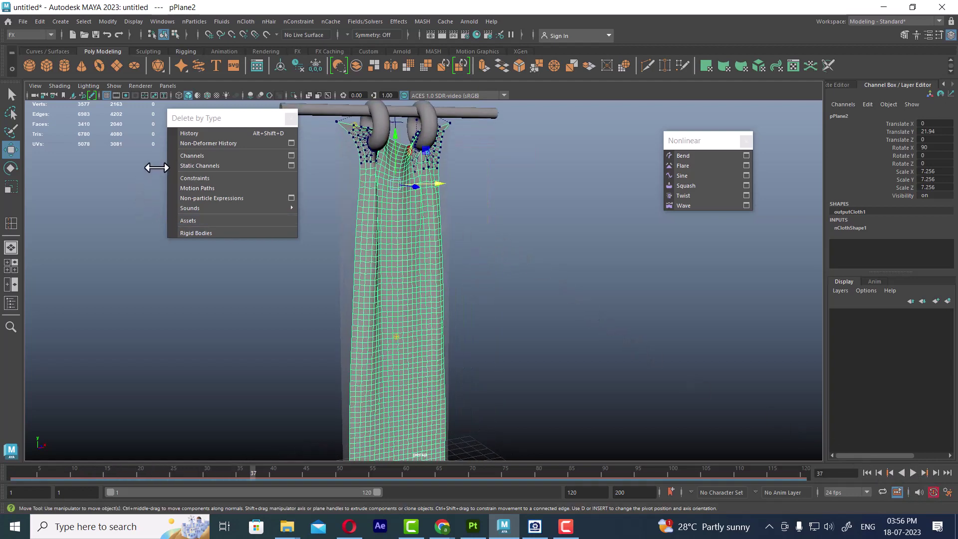
left_click(480, 258)
left_click(428, 252)
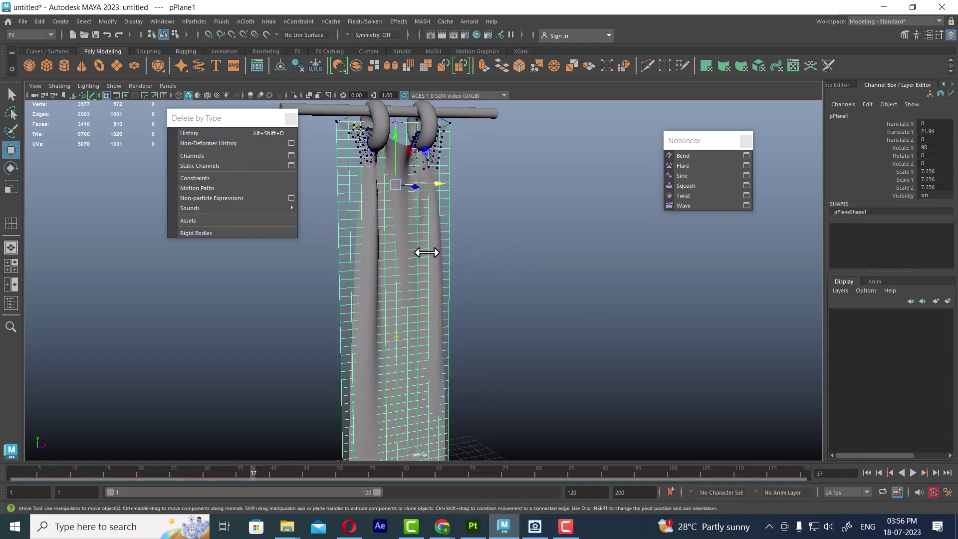
left_click(493, 267)
left_click(415, 257)
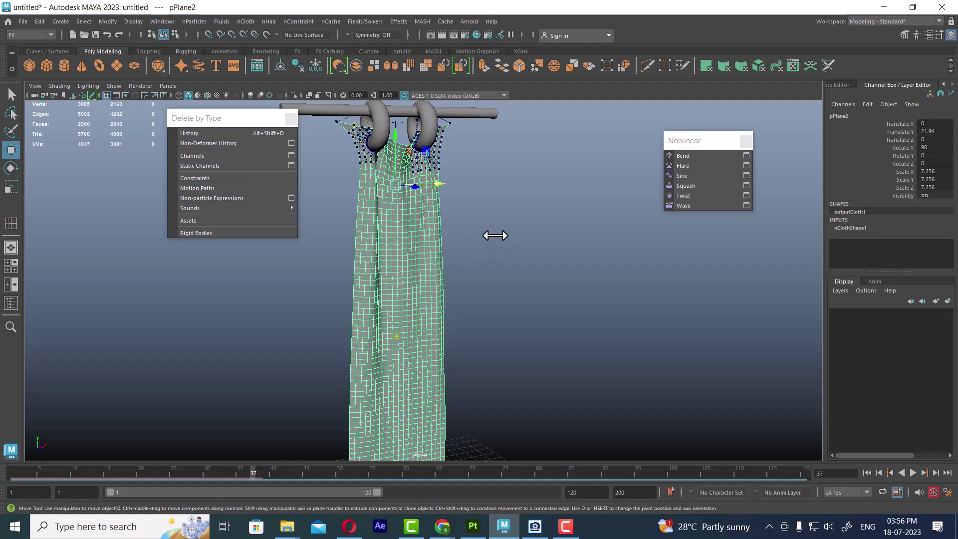
key("ctrl+d")
left_click_drag(437, 183, 607, 184)
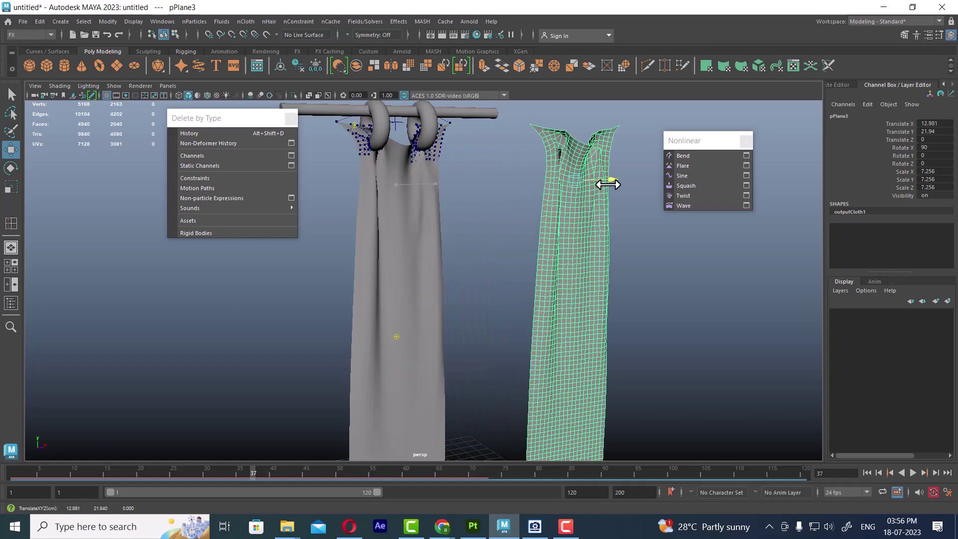
mouse_move(577, 317)
left_mouse_down("alt")
mouse_move(549, 373)
mouse_move(537, 267)
mouse_move(474, 360)
mouse_move(513, 249)
mouse_move(455, 294)
mouse_move(312, 146)
left_mouse_up("alt")
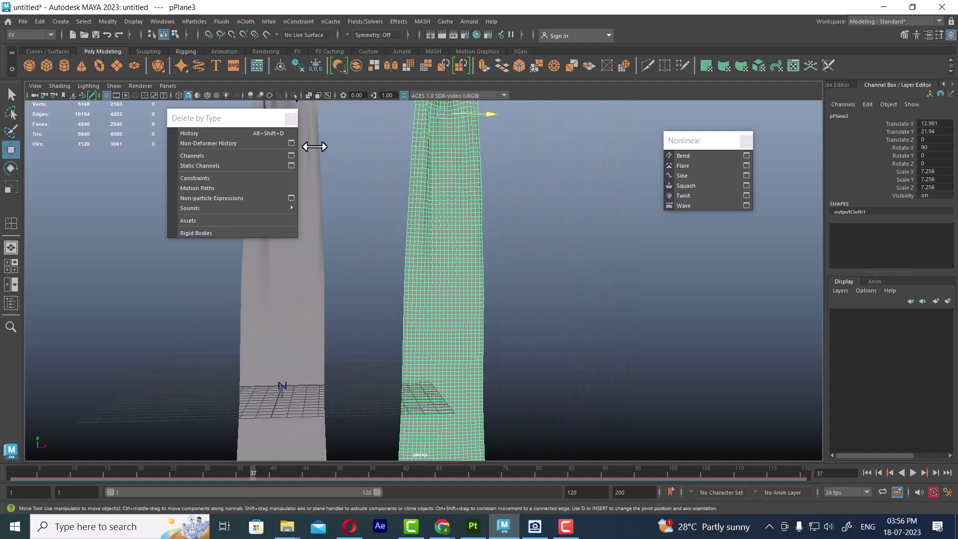
- Close the Delete by Type window, deselect, and reopen the reference image
left_click(291, 119)
left_click(598, 316)
left_click(535, 526)
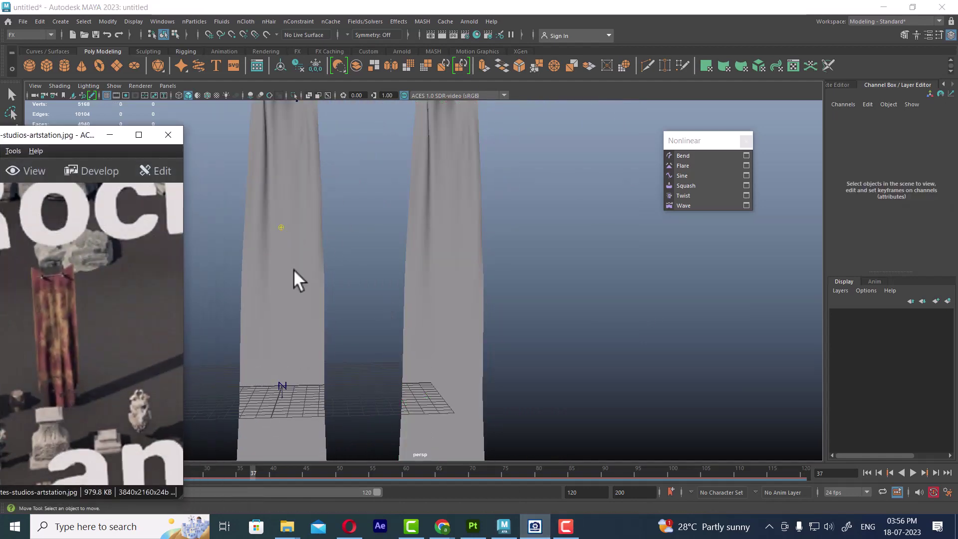
- Select pPlane3 and set up the Sculpt Tool with a smaller, stronger brush
left_click(478, 279)
right_click_drag(607, 238, 539, 222, "shift")
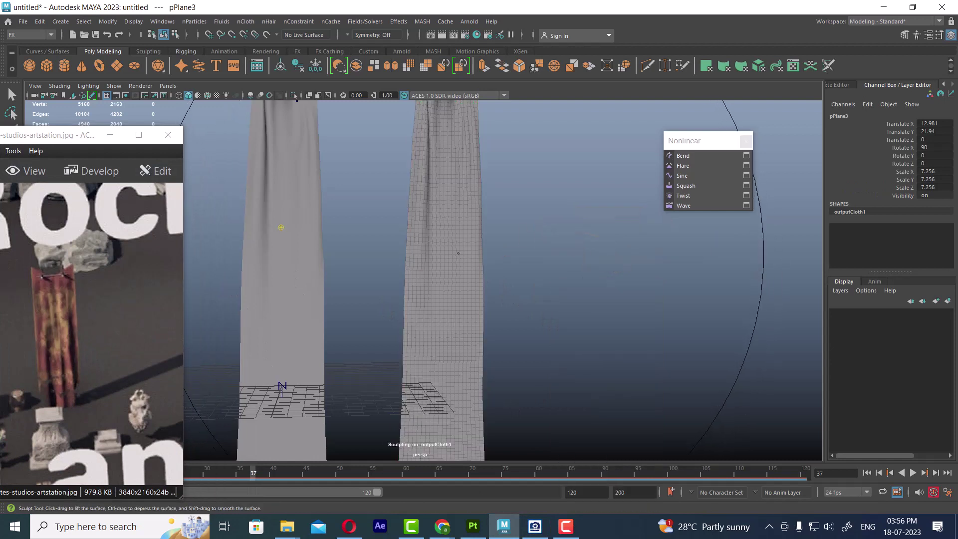
left_click_drag(408, 265, 260, 387)
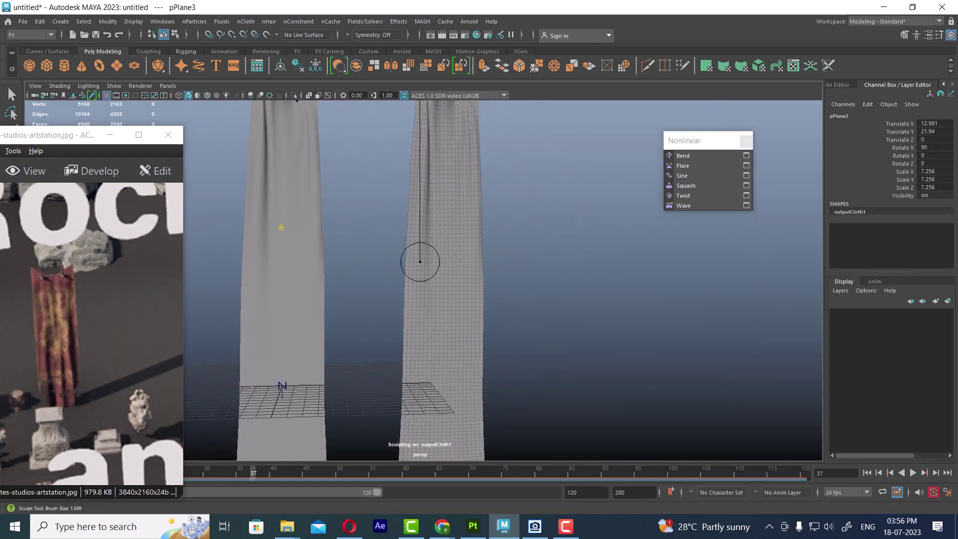
left_click_drag(452, 235, 453, 230)
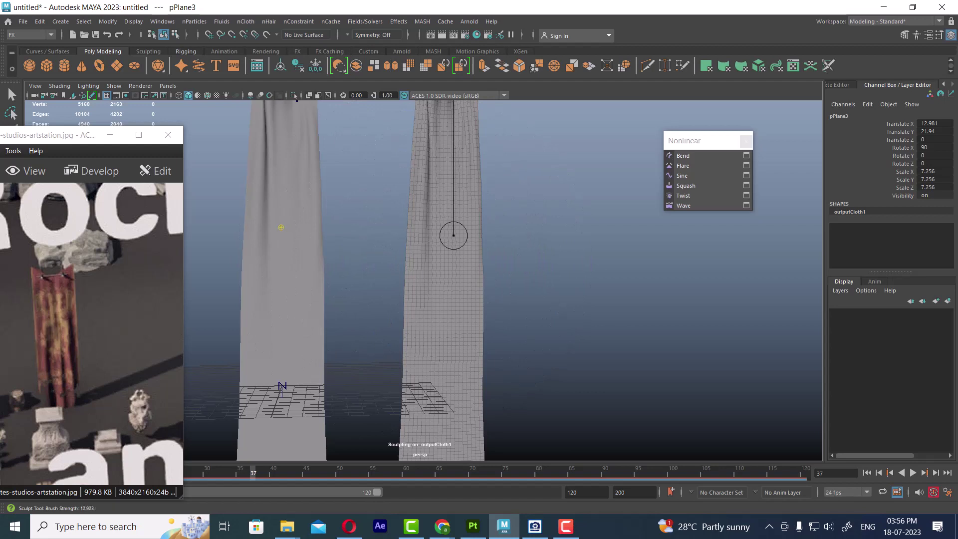
- Sculpt two vertical creases down the right cloth copy
left_click_drag(430, 155, 422, 381)
left_click_drag(459, 334, 468, 218, "alt")
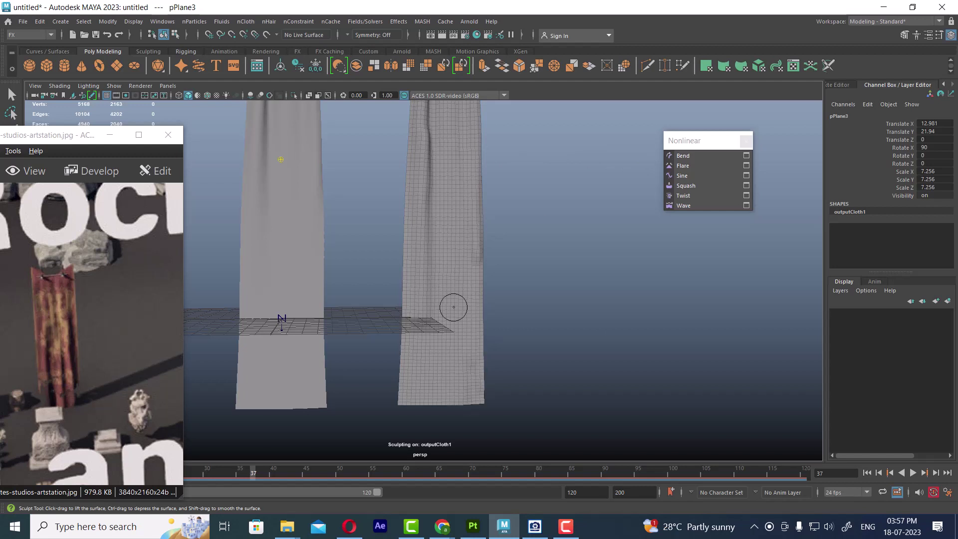
left_click_drag(465, 363, 463, 374)
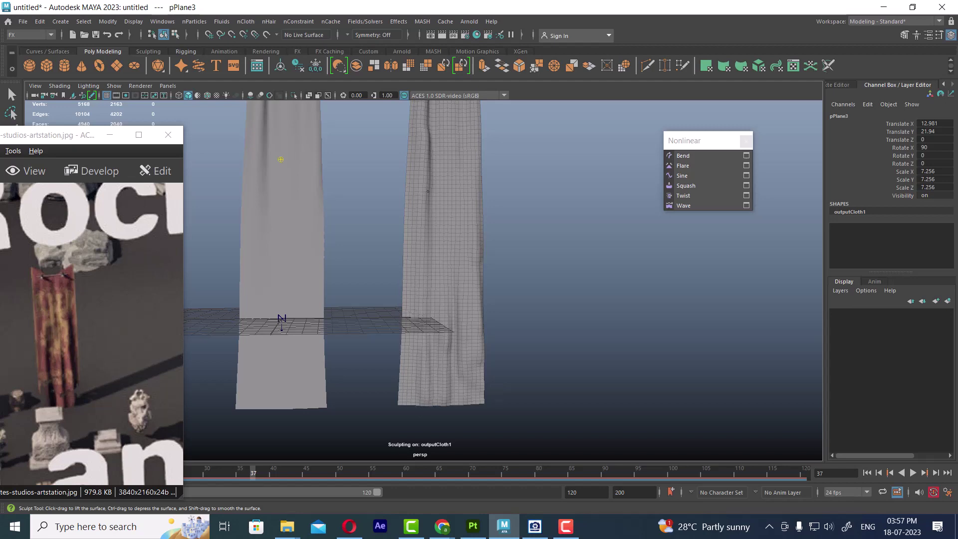
mouse_move(535, 252)
left_mouse_down("alt")
mouse_move(524, 252)
mouse_move(538, 272)
left_mouse_up("alt")
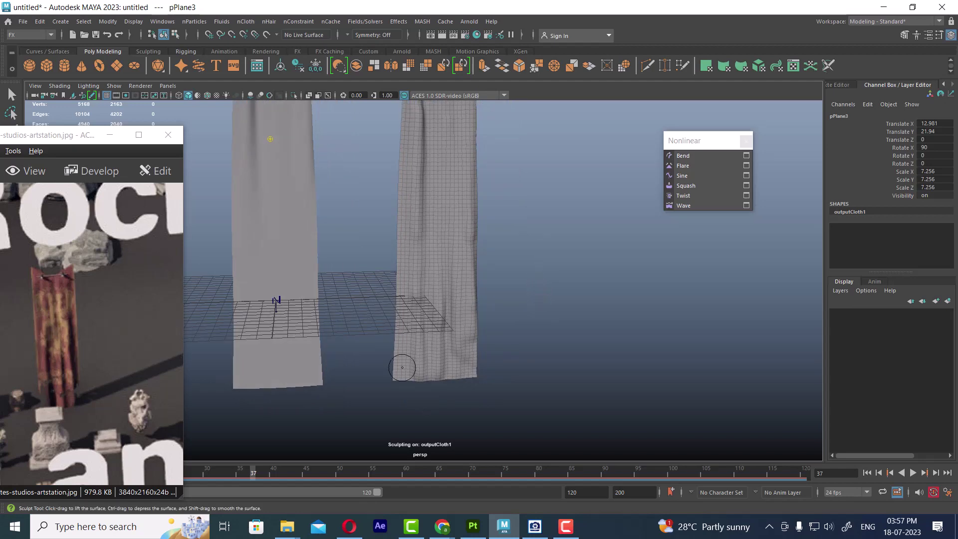
left_click_drag(490, 216, 575, 354, "alt")
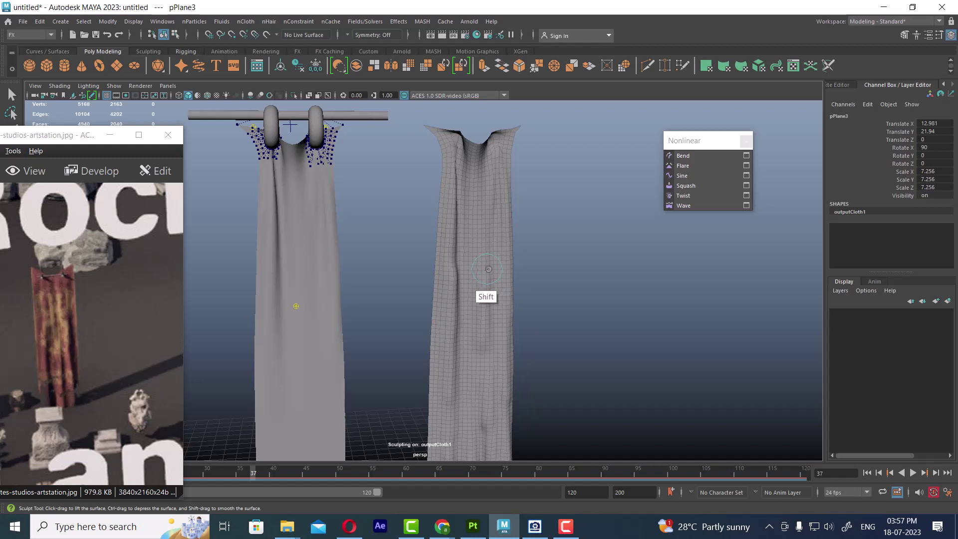
mouse_move(564, 362)
left_mouse_down("alt")
mouse_move(573, 334)
mouse_move(529, 364)
left_mouse_up("alt")
- Shift-smooth the upper and lower lumpy areas of the right cloth
key("shift")
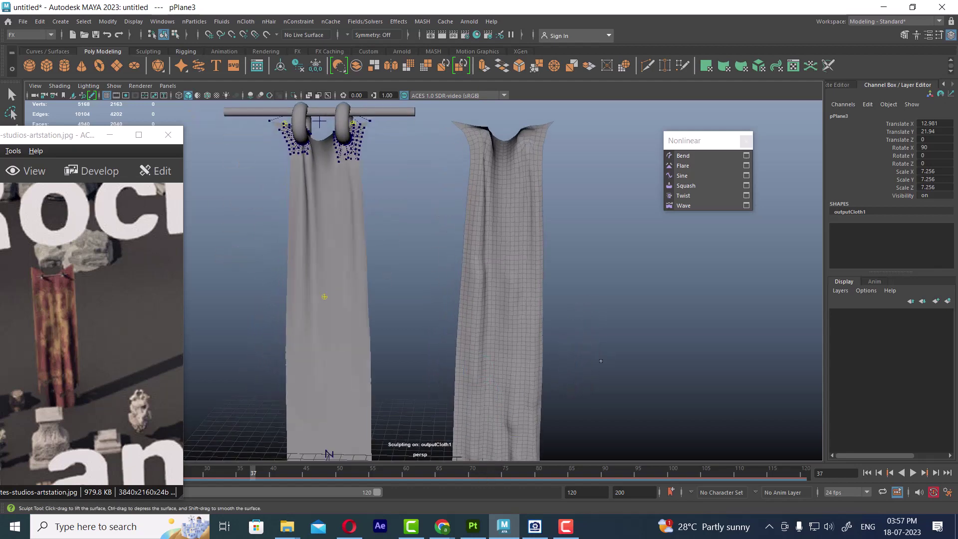
mouse_move(471, 391)
left_mouse_down("alt")
mouse_move(613, 397)
mouse_move(541, 344)
left_mouse_up("alt")
mouse_move(482, 314)
left_mouse_down("shift")
mouse_move(494, 211)
mouse_move(457, 194)
mouse_move(455, 347)
left_mouse_up("shift")
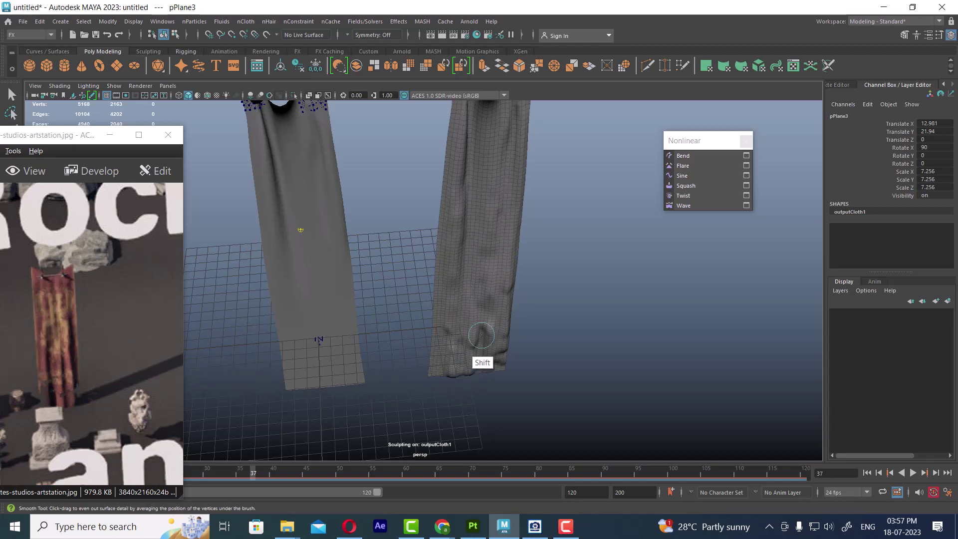
mouse_move(599, 364)
left_mouse_down("alt")
mouse_move(570, 321)
mouse_move(589, 348)
left_mouse_up("alt")
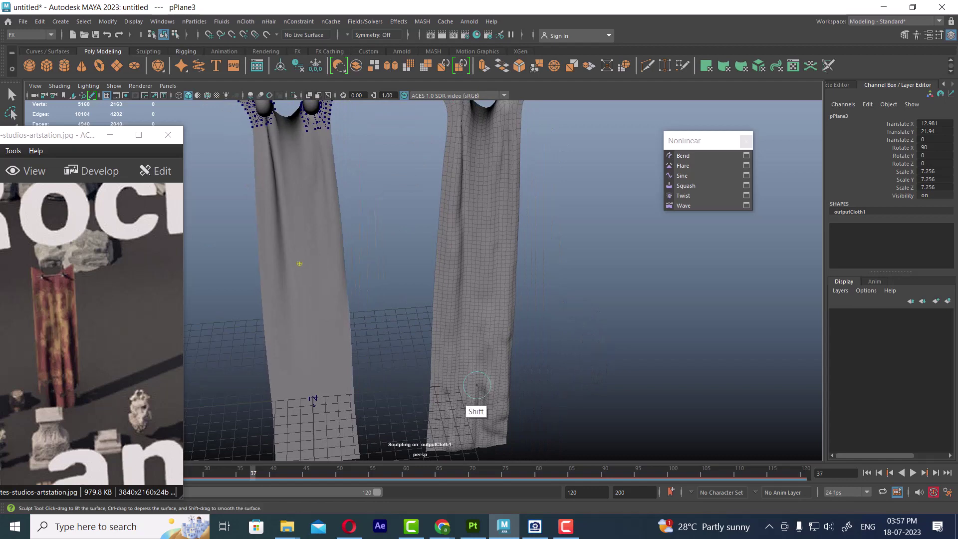
mouse_move(475, 406)
left_mouse_down("shift")
mouse_move(482, 283)
mouse_move(482, 356)
left_mouse_up("shift")
- Duplicate the left draped cloth and move the copy, pPlane4, further left
key("w")
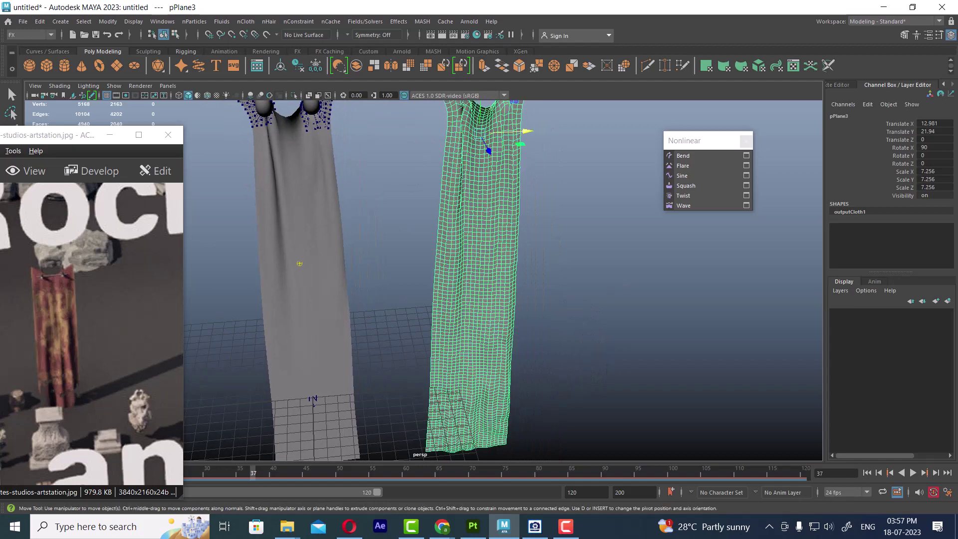
left_click(313, 399)
left_click_drag(313, 399, 378, 340, "alt")
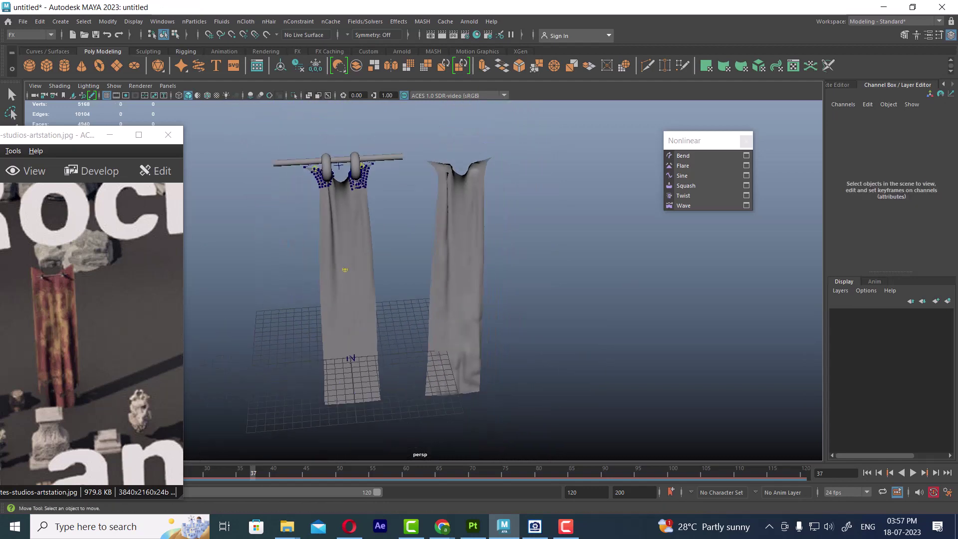
right_click_drag(378, 340, 361, 361, "alt")
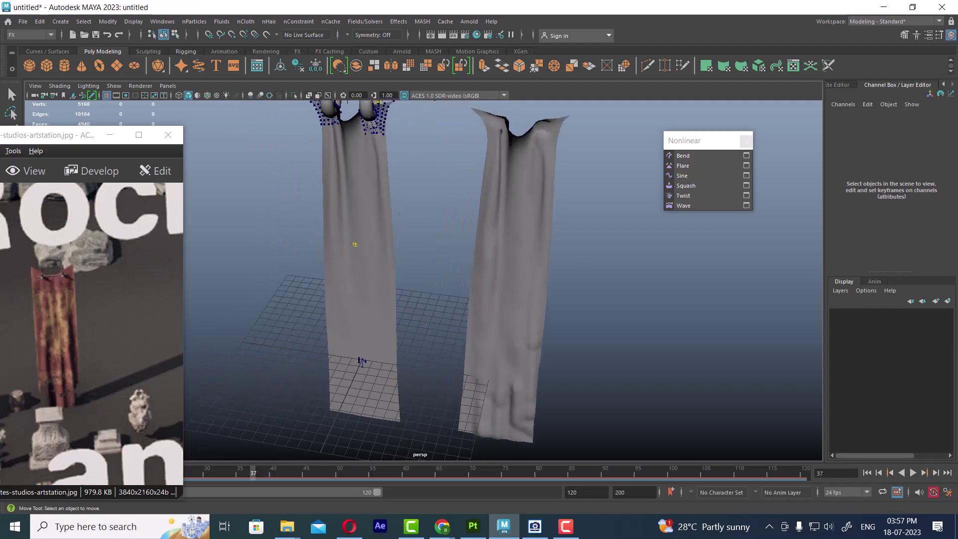
left_click(362, 361)
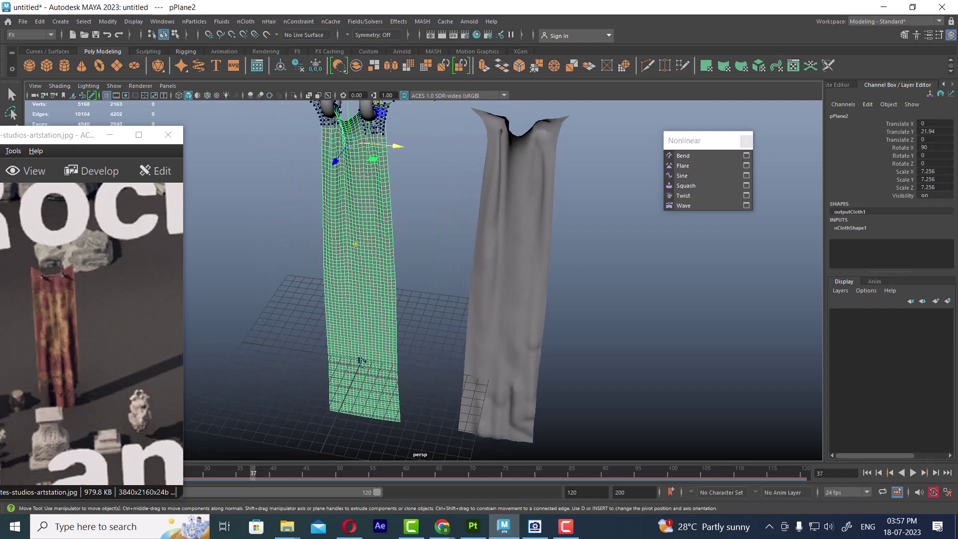
key("ctrl+d")
middle_click_drag(360, 360, 214, 360)
- Switch pPlane4 to edge mode and select a vertical edge loop down it
left_click_drag(215, 360, 428, 383, "alt")
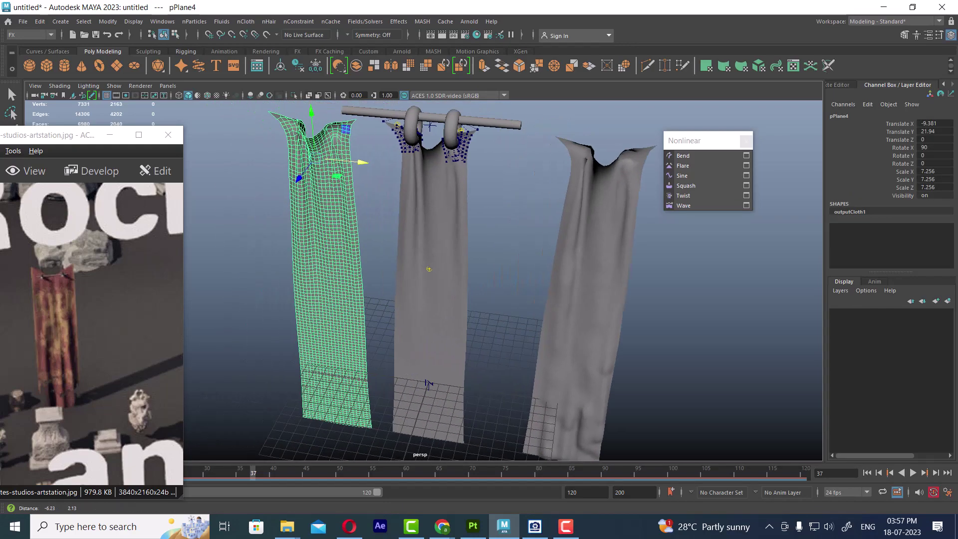
scroll(379, 299, "up", 5)
right_click_drag(379, 204, 377, 167)
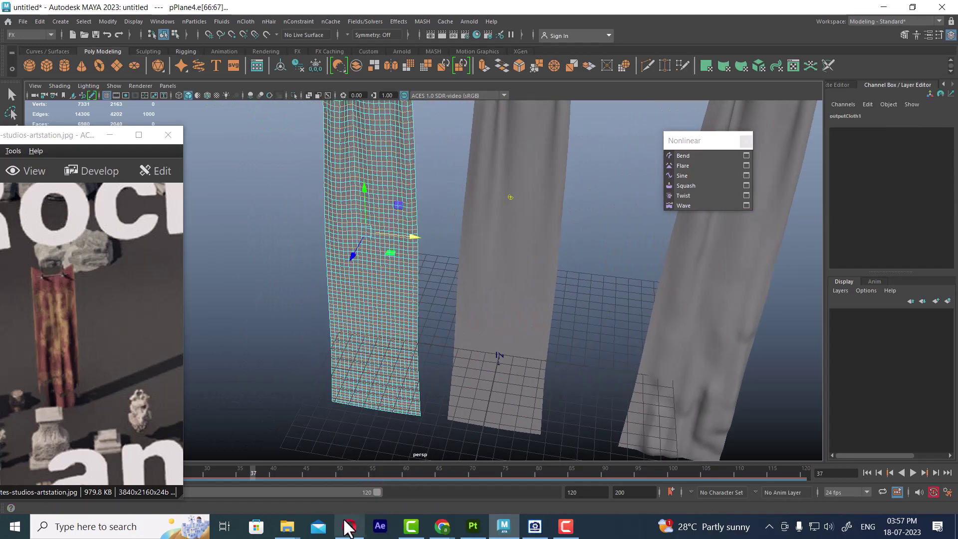
scroll(375, 424, "up", 3)
left_click(372, 436)
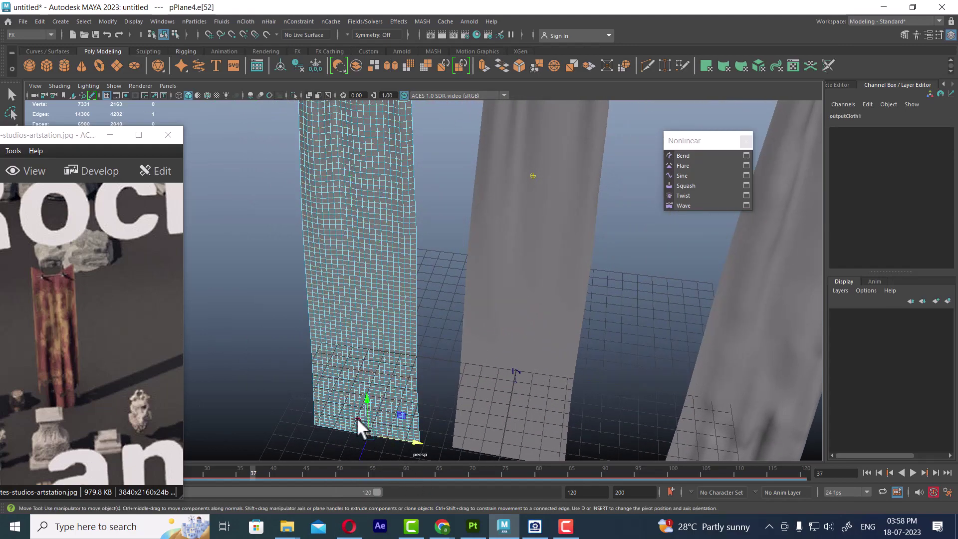
left_click_drag(357, 418, 447, 386, "alt")
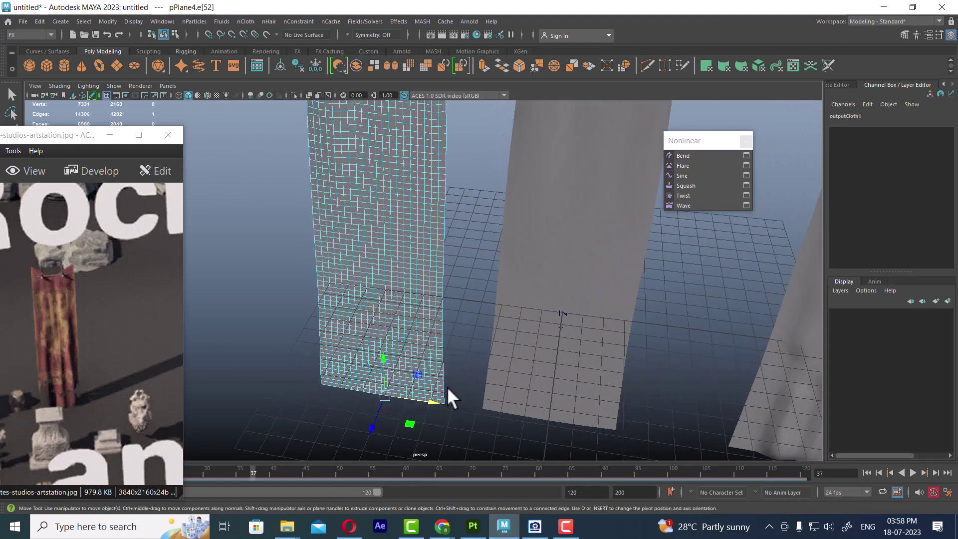
double_click(379, 332)
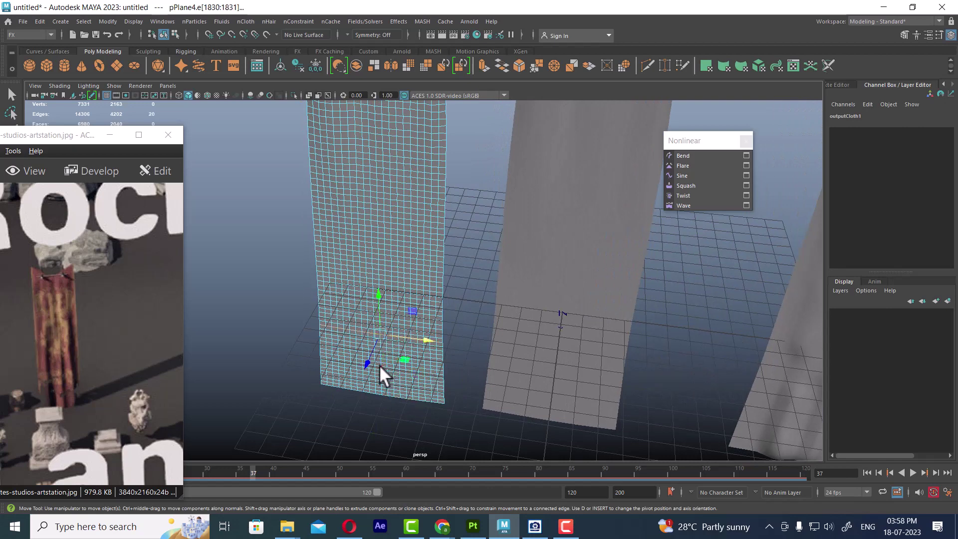
scroll(389, 396, "up", 2)
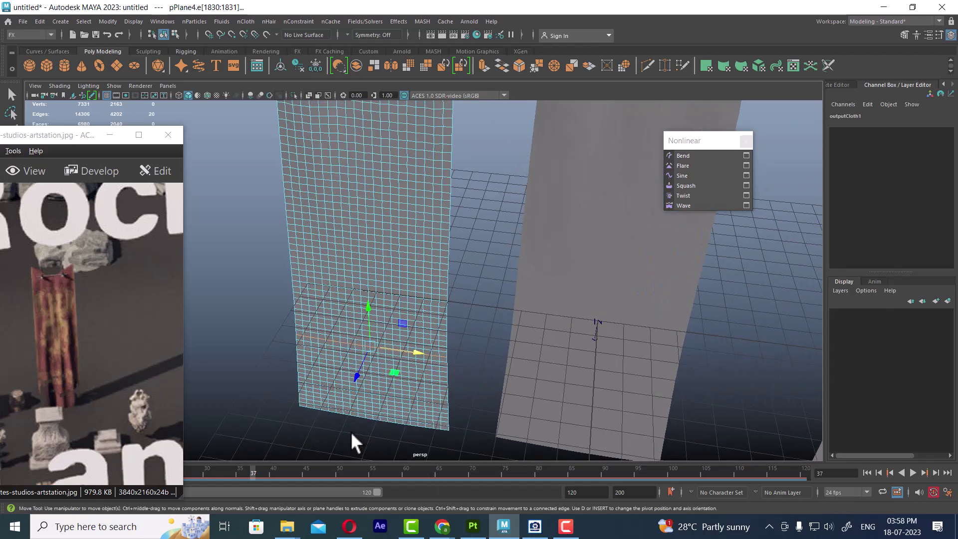
double_click(370, 399)
mouse_move(370, 399)
left_mouse_down("alt")
mouse_move(309, 210)
mouse_move(406, 177)
mouse_move(361, 127)
left_mouse_up("alt")
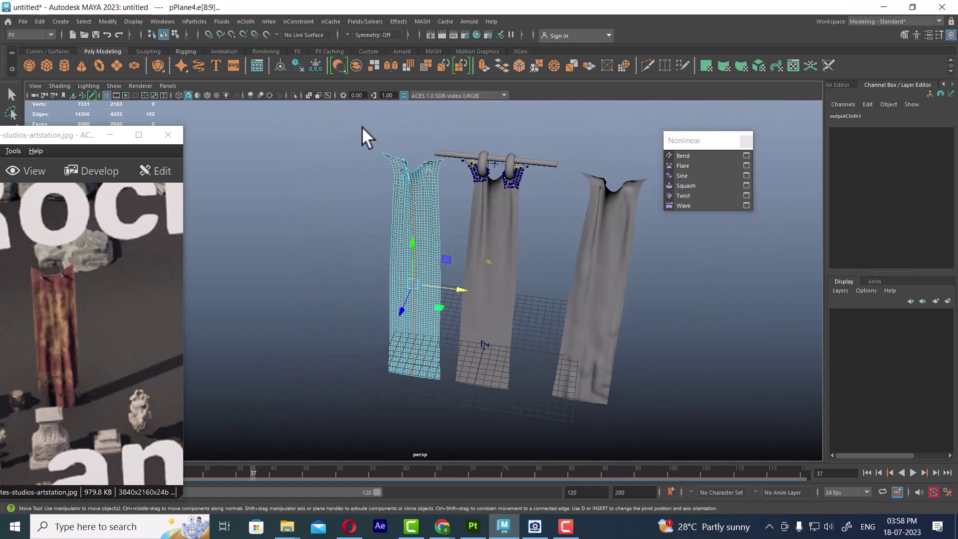
right_click_drag(362, 127, 447, 174, "alt")
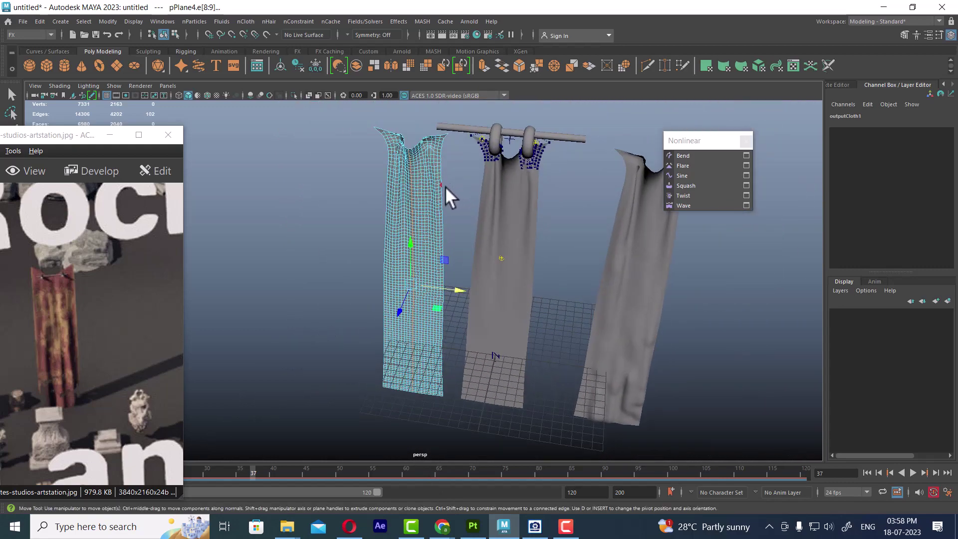
- Enable Soft Select with a narrow falloff and push the selected edge loop in to form a fold
key("b")
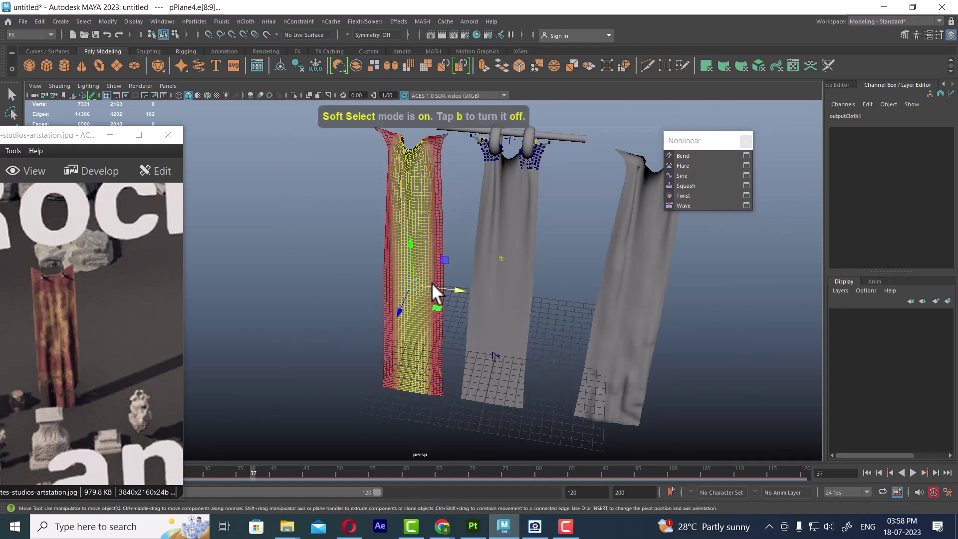
left_click_drag(432, 283, 395, 294)
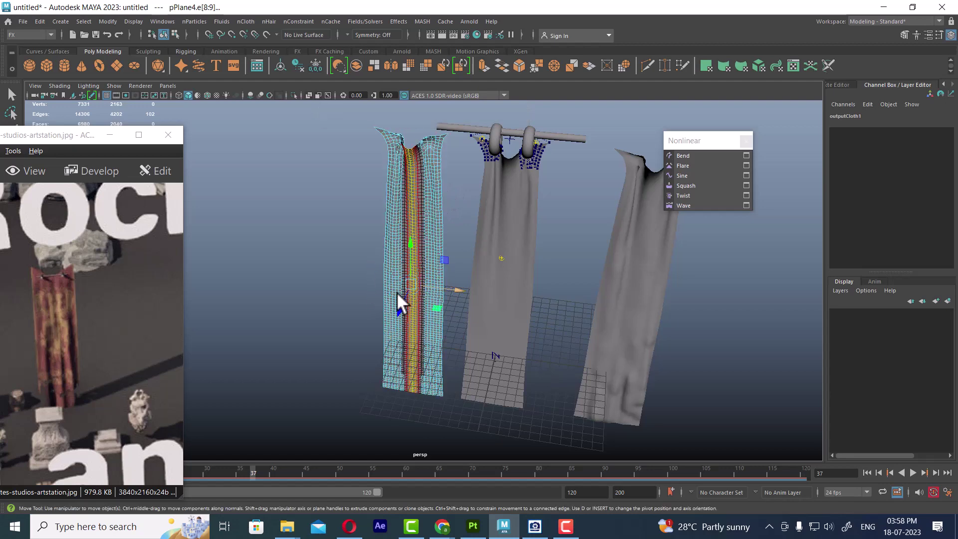
right_click_drag(432, 334, 462, 370, "alt")
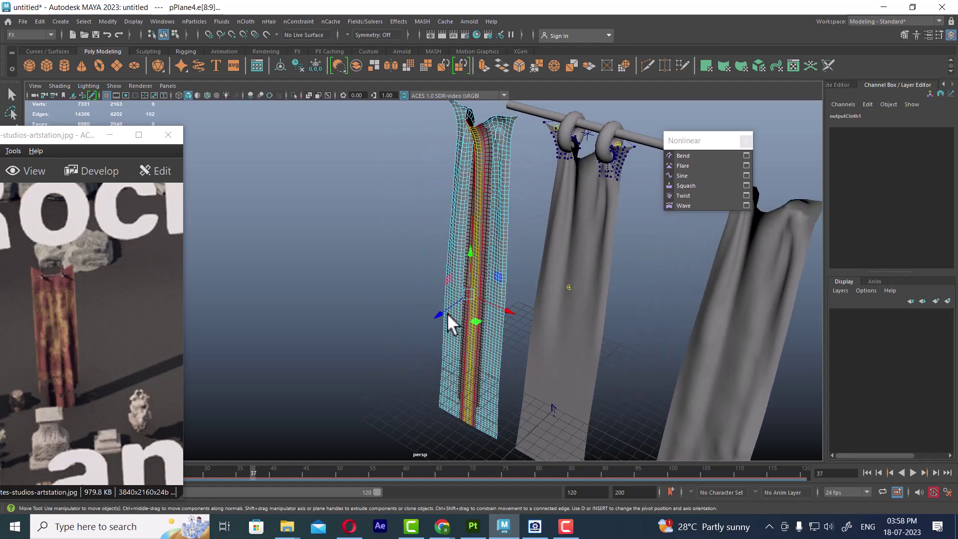
left_click_drag(447, 312, 440, 312)
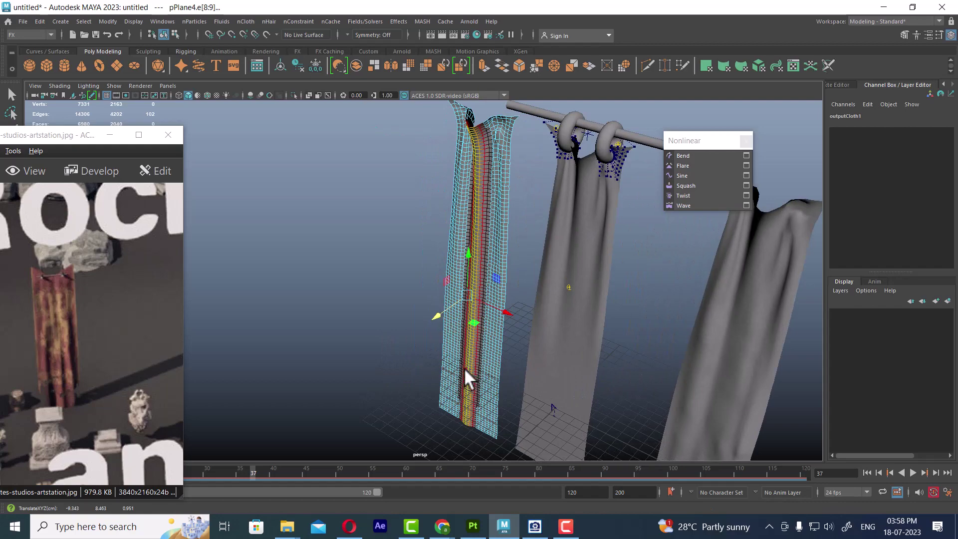
mouse_move(451, 370)
left_mouse_down("alt")
mouse_move(531, 384)
mouse_move(470, 273)
mouse_move(608, 457)
left_mouse_up("alt")
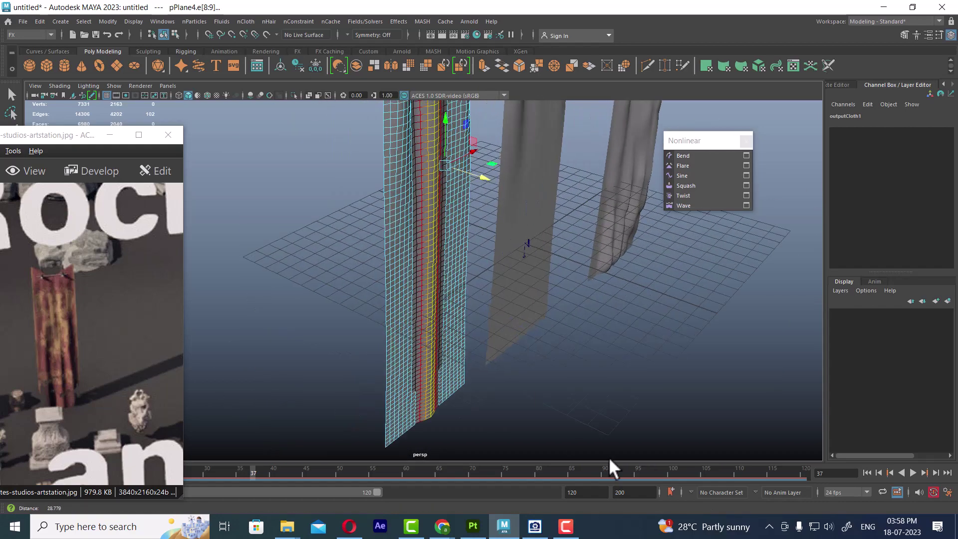
right_click_drag(608, 457, 450, 342, "alt")
left_click_drag(450, 343, 471, 387, "alt")
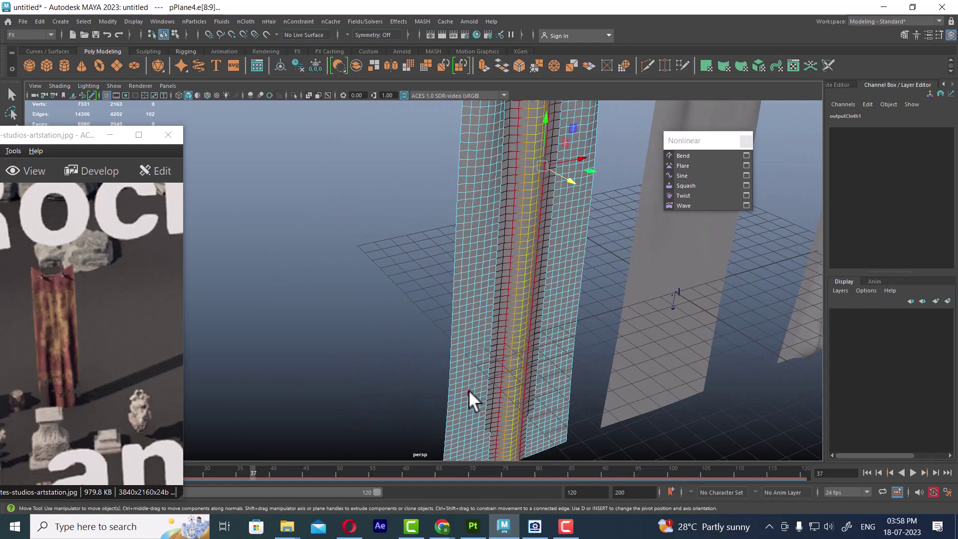
- Select another vertical edge loop on pPlane4, narrow its falloff, and shift it to deepen the crease
double_click(468, 390)
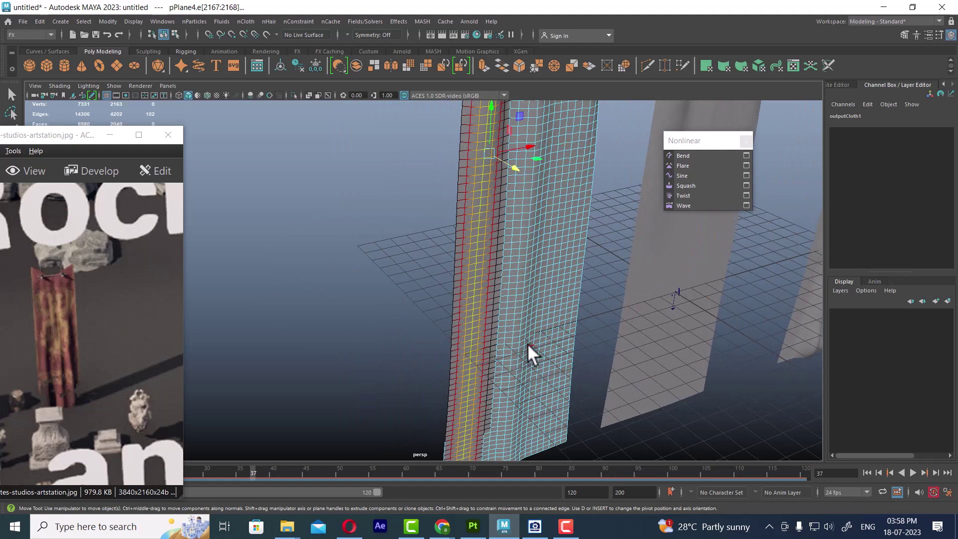
middle_click_drag(528, 343, 506, 346)
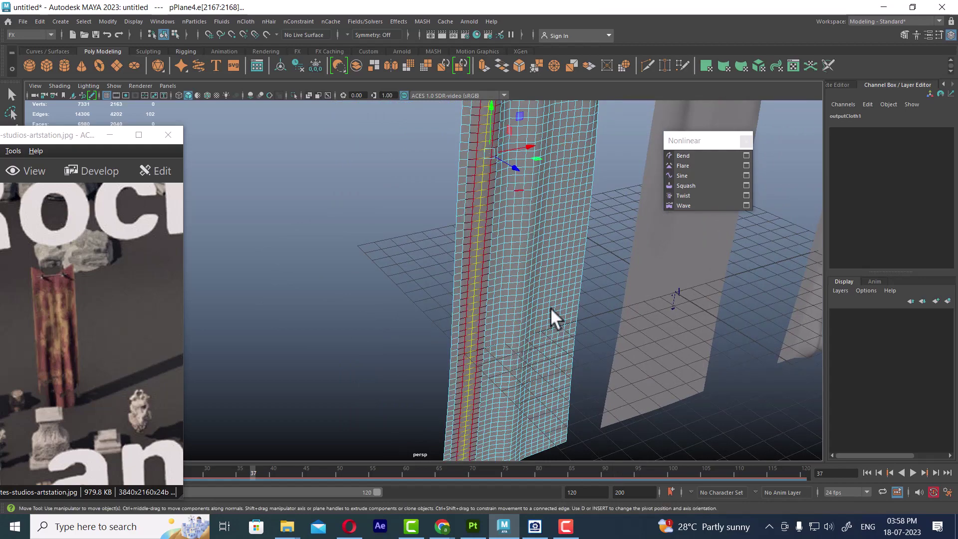
mouse_move(549, 307)
middle_mouse_down("alt")
mouse_move(504, 224)
mouse_move(489, 226)
middle_mouse_up("alt")
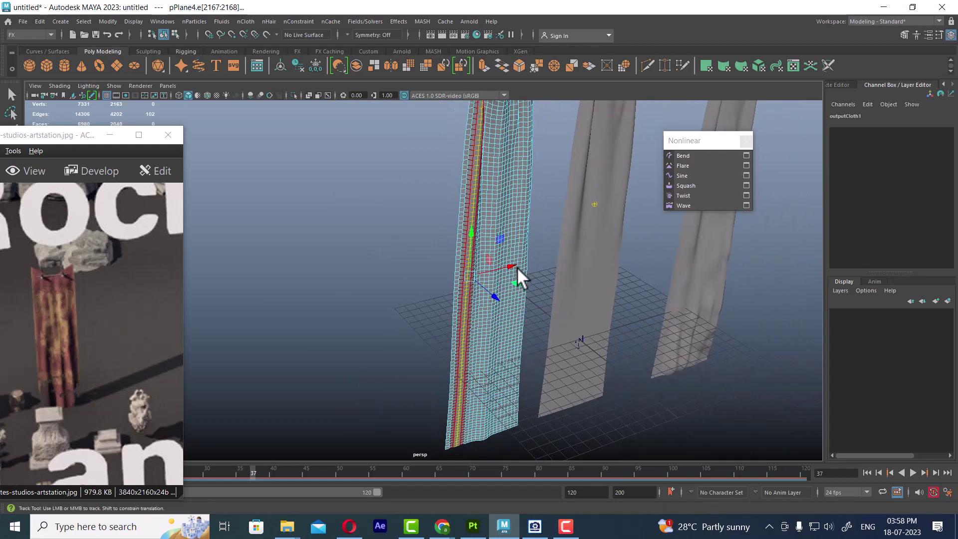
scroll(517, 268, "down", 2)
left_click_drag(464, 131, 507, 265, "ctrl")
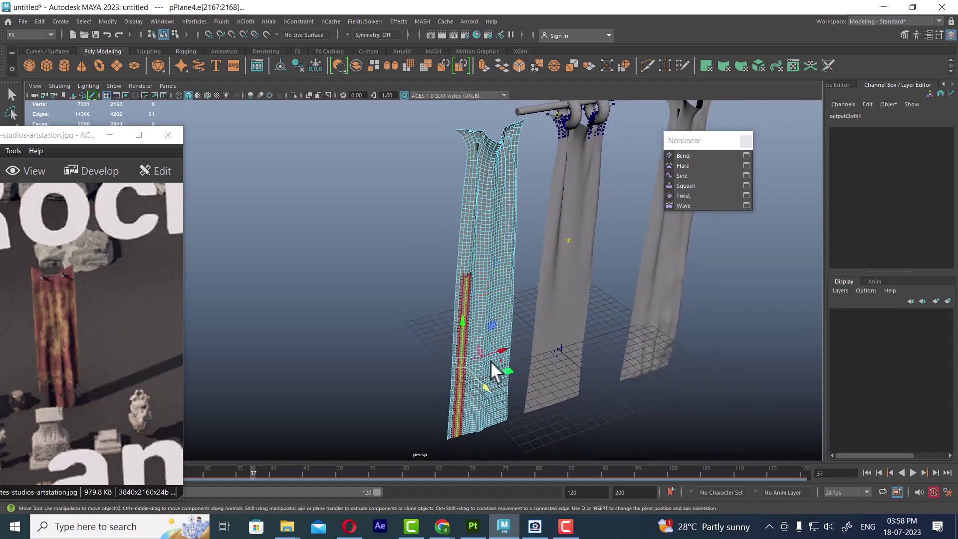
scroll(498, 389, "up", 1)
mouse_move(492, 400)
middle_mouse_down("alt")
mouse_move(501, 329)
mouse_move(489, 335)
middle_mouse_up("alt")
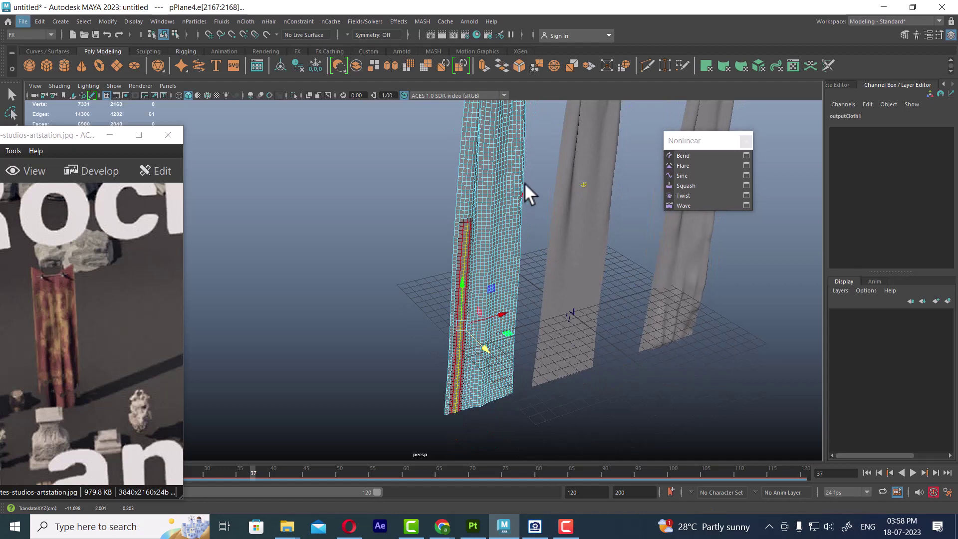
left_click_drag(521, 188, 443, 271, "ctrl")
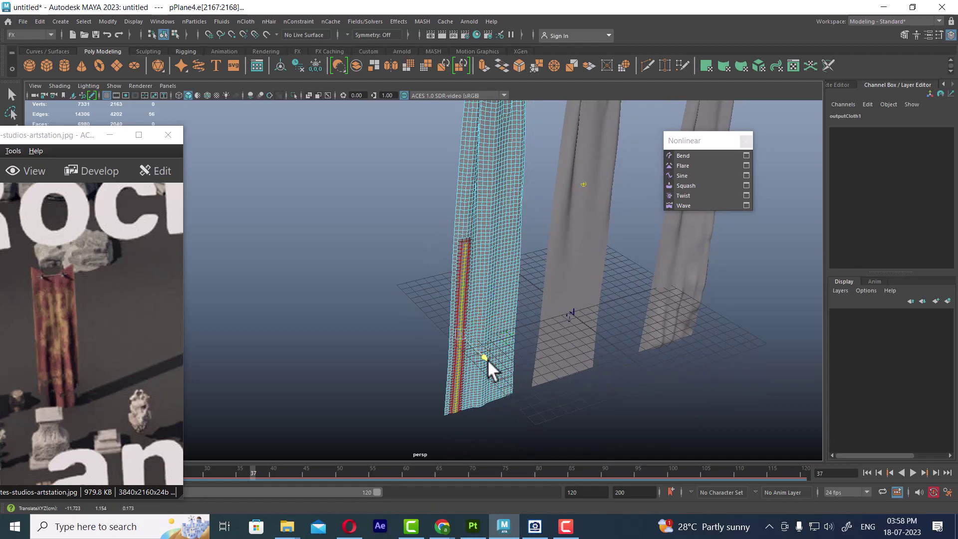
left_click_drag(490, 360, 507, 373, "alt")
left_click(460, 360)
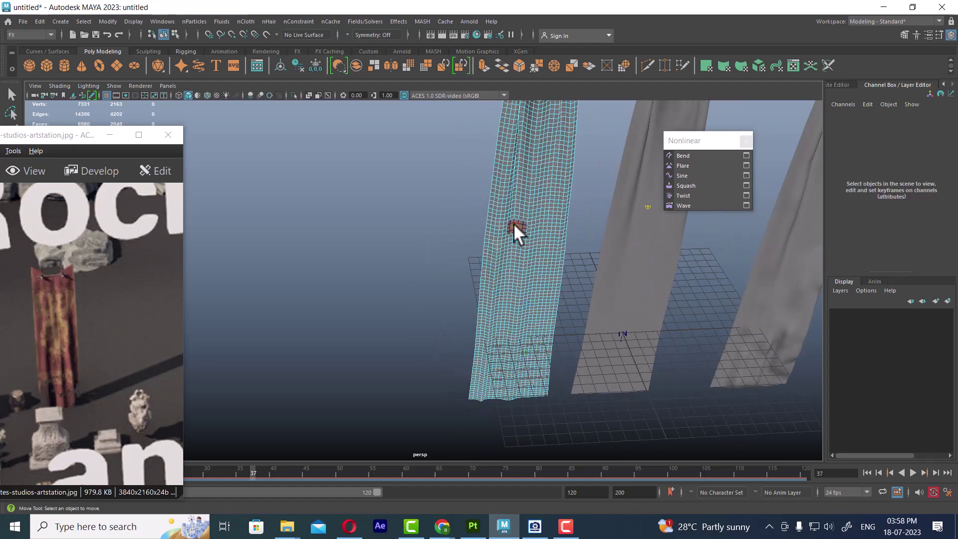
- Select a second vertical edge loop on the left cloth pPlane4
key("F8")
left_click_drag(500, 339, 440, 269, "alt")
scroll(440, 269, "up", 3)
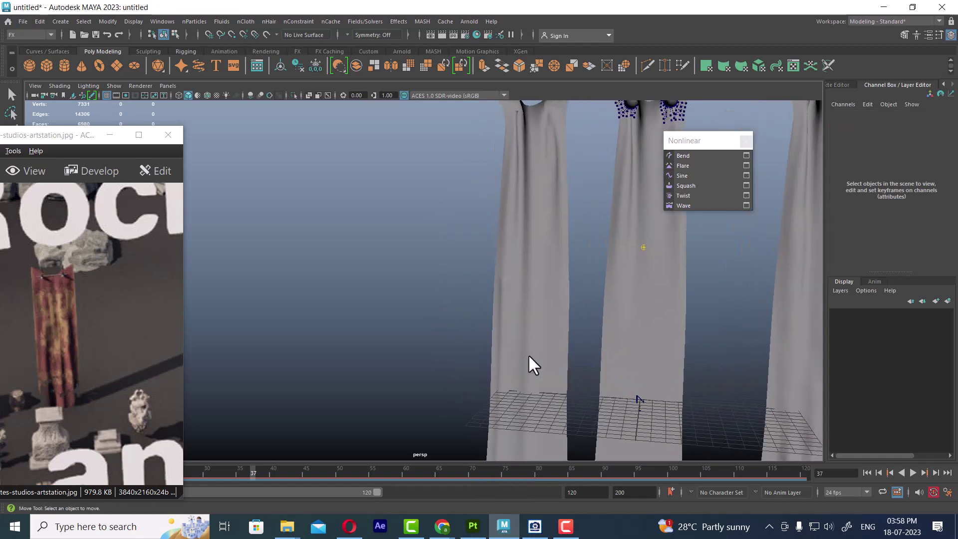
mouse_move(527, 354)
left_mouse_down("alt")
mouse_move(480, 278)
mouse_move(486, 212)
left_mouse_up("alt")
left_click(487, 212)
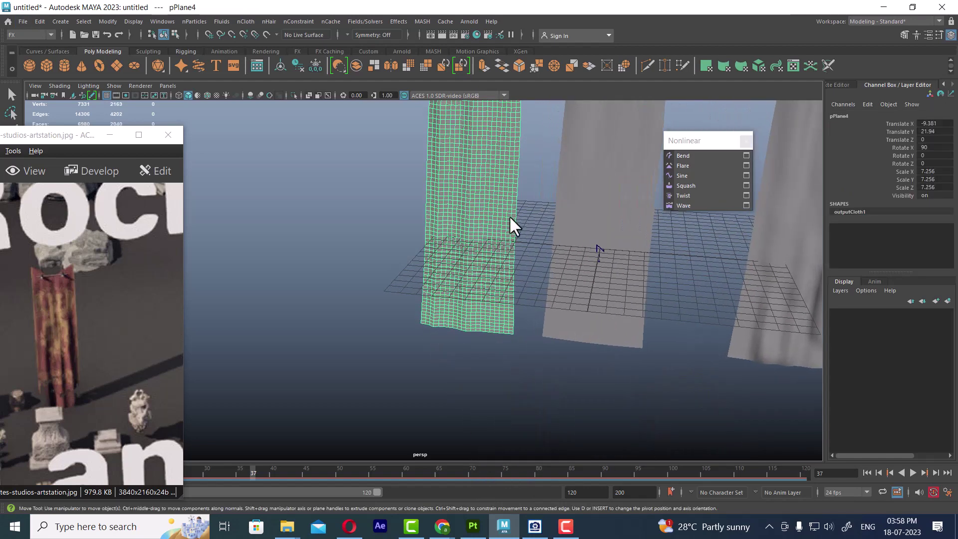
right_click_drag(510, 215, 492, 76)
double_click(498, 201)
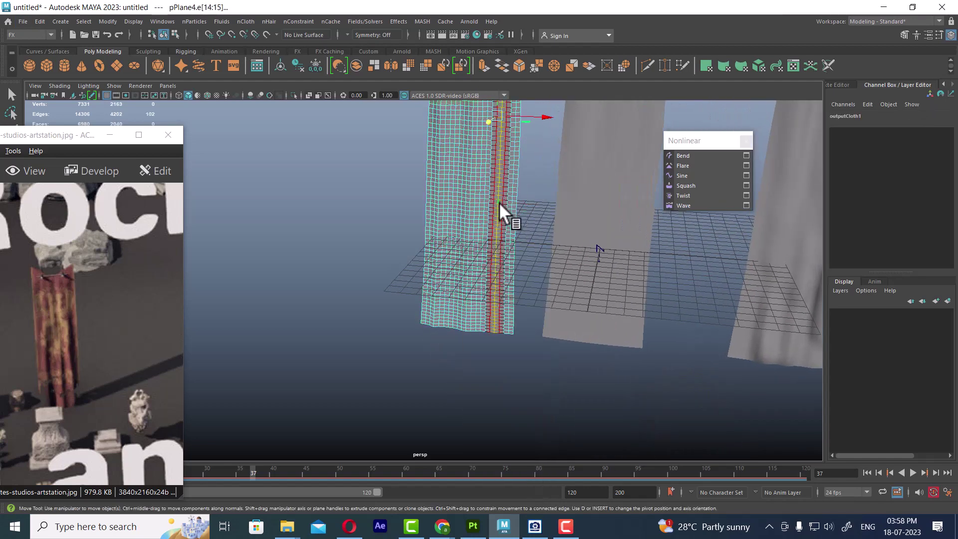
- Move that edge loop to form another vertical fold, then return to object mode and deselect
mouse_move(499, 202)
left_mouse_down("alt")
mouse_move(465, 159)
mouse_move(479, 244)
left_mouse_up("alt")
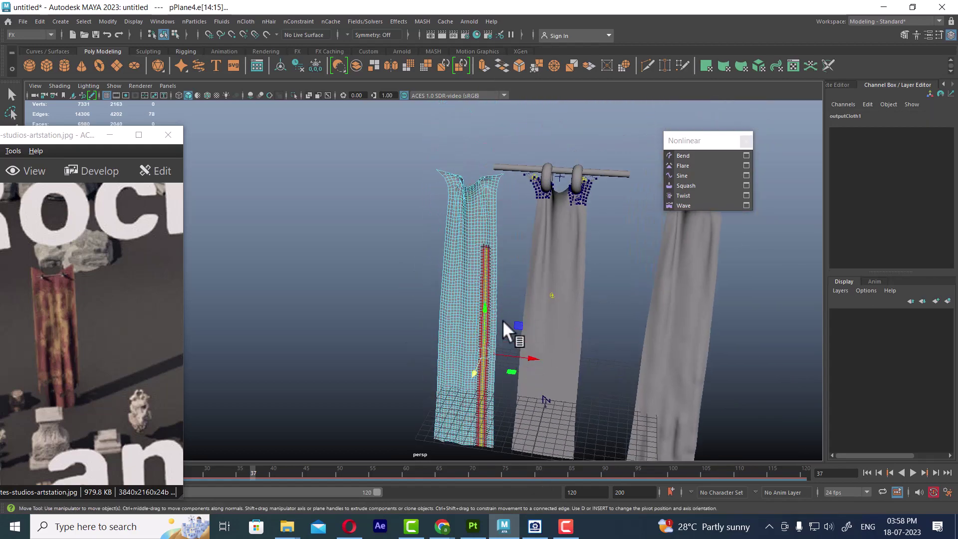
scroll(501, 319, "up", 2)
scroll(504, 331, "up", 3)
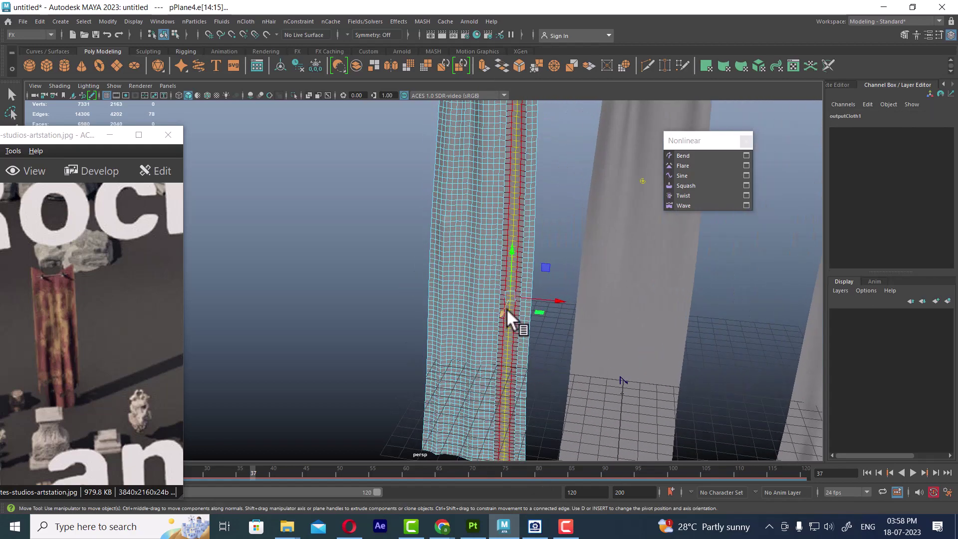
mouse_move(511, 327)
left_mouse_down("alt")
mouse_move(480, 334)
mouse_move(458, 321)
left_mouse_up("alt")
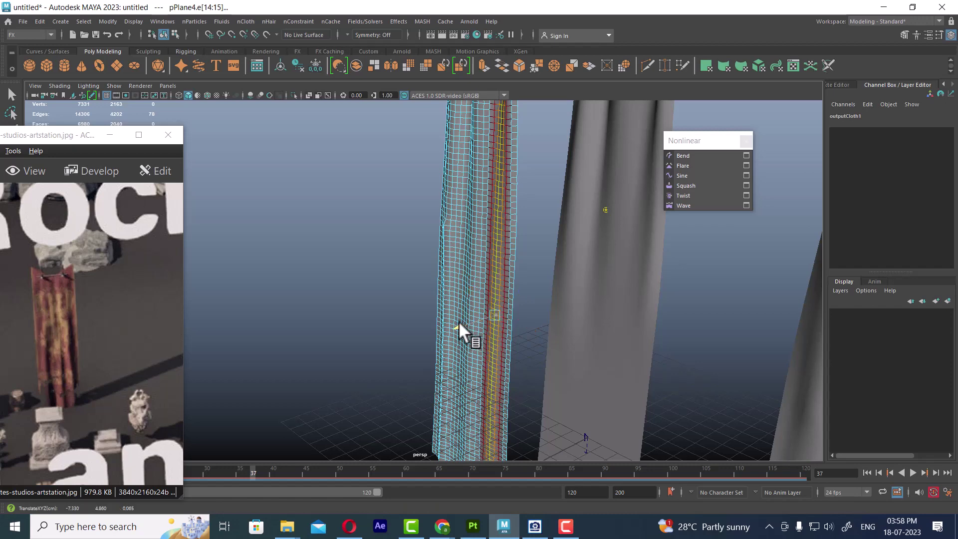
right_click_drag(473, 197, 541, 190)
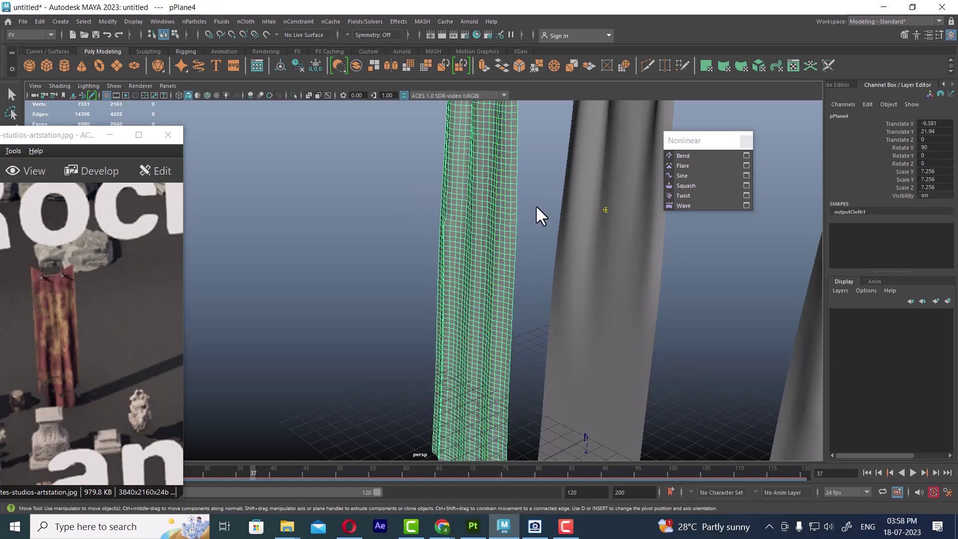
left_click(541, 214)
scroll(413, 267, "down", 5)
mouse_move(413, 267)
left_mouse_down("alt")
mouse_move(480, 283)
mouse_move(463, 202)
mouse_move(469, 302)
left_mouse_up("alt")
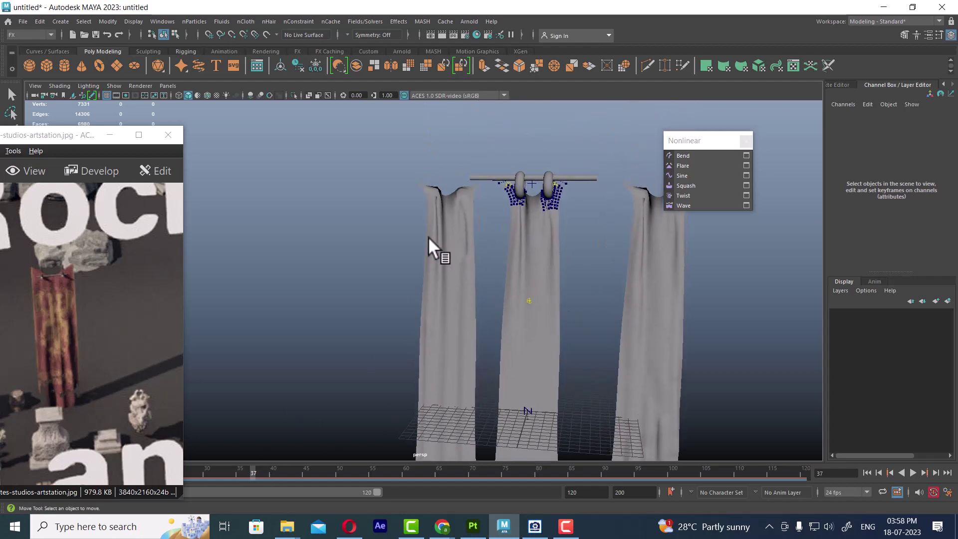
- Scale the top vertex rows of pPlane4 outward along X so its upper edge flares
mouse_move(428, 236)
left_mouse_down("alt")
mouse_move(470, 225)
mouse_move(436, 226)
mouse_move(454, 165)
left_mouse_up("alt")
left_click(479, 224)
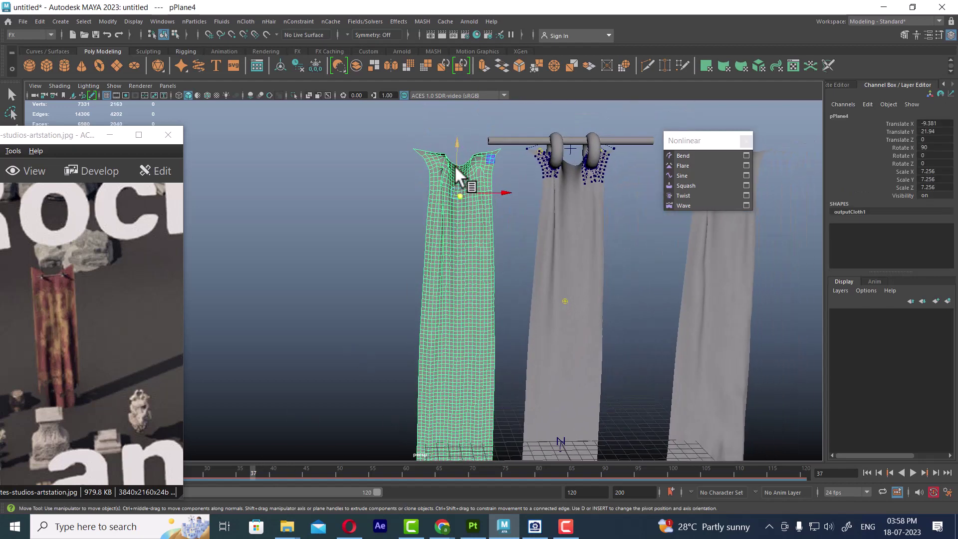
right_click_drag(454, 166, 399, 162)
left_click_drag(382, 129, 519, 204)
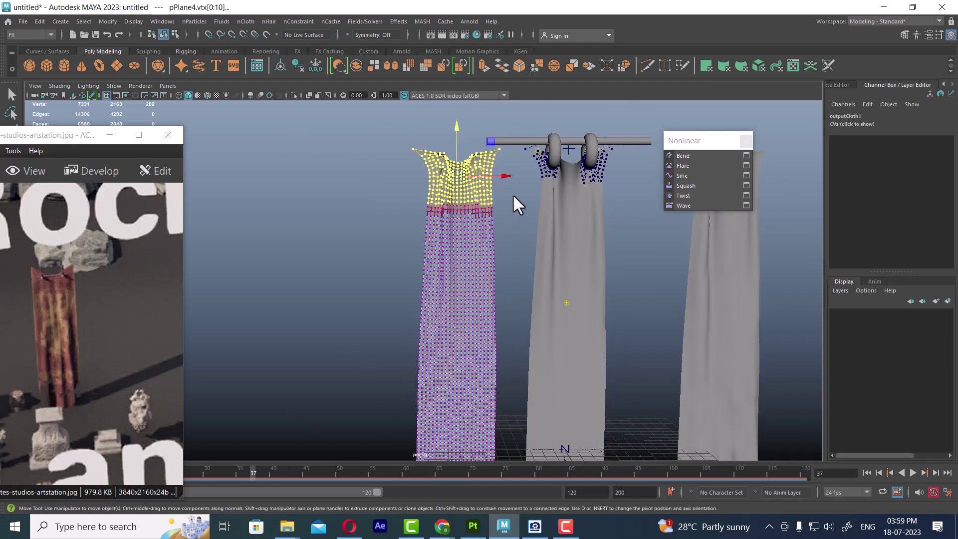
key("r")
mouse_move(501, 174)
left_mouse_down()
mouse_move(495, 183)
mouse_move(545, 180)
mouse_move(505, 173)
mouse_move(446, 252)
mouse_move(452, 125)
mouse_move(463, 194)
left_mouse_up()
key("F8")
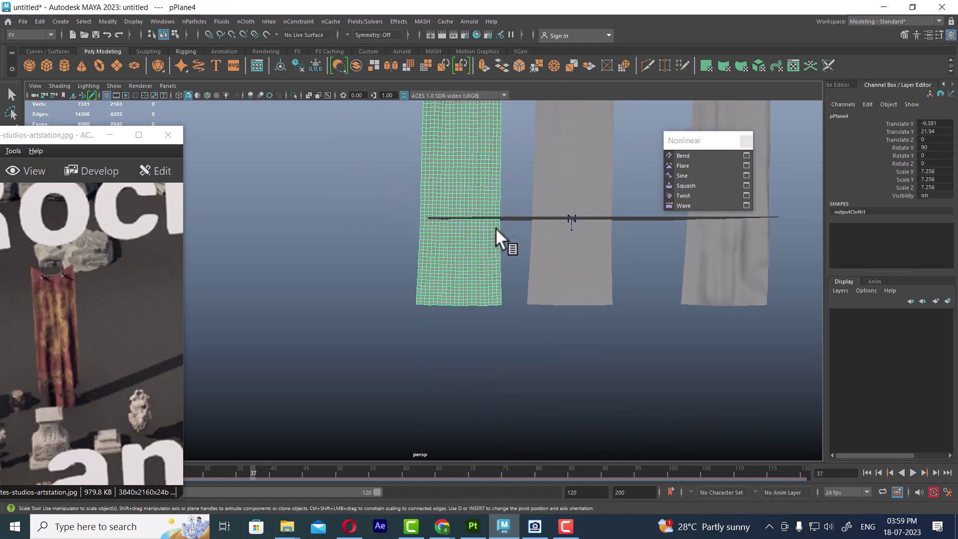
mouse_move(496, 227)
left_mouse_down("alt")
mouse_move(489, 267)
mouse_move(478, 239)
left_mouse_up("alt")
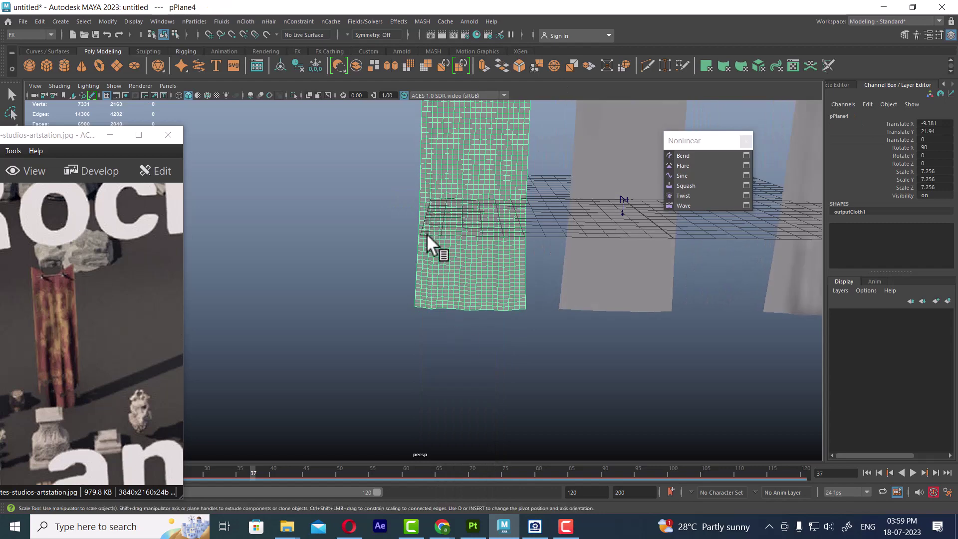
mouse_move(490, 283)
left_mouse_down("alt")
mouse_move(498, 246)
mouse_move(459, 364)
mouse_move(457, 254)
mouse_move(539, 260)
left_mouse_up("alt")
middle_click_drag(539, 259, 402, 243, "alt")
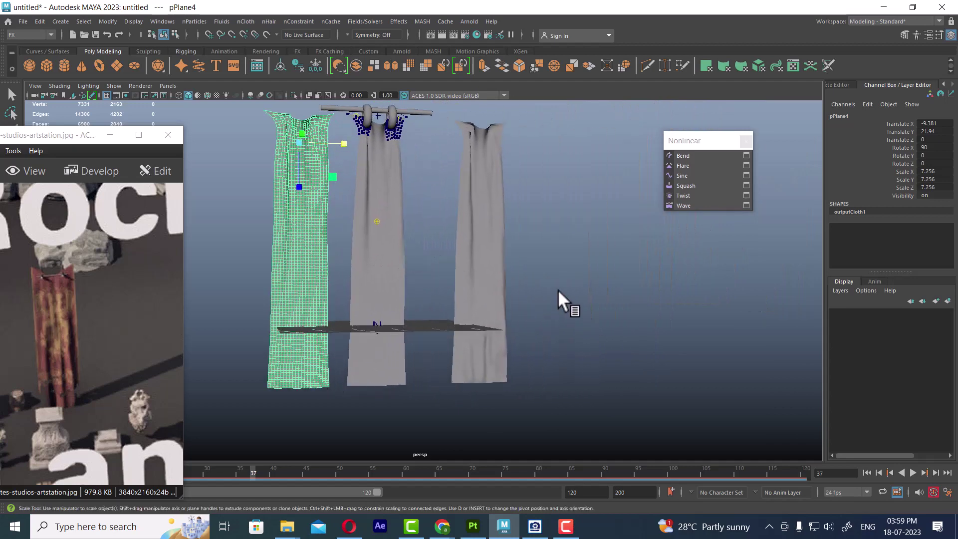